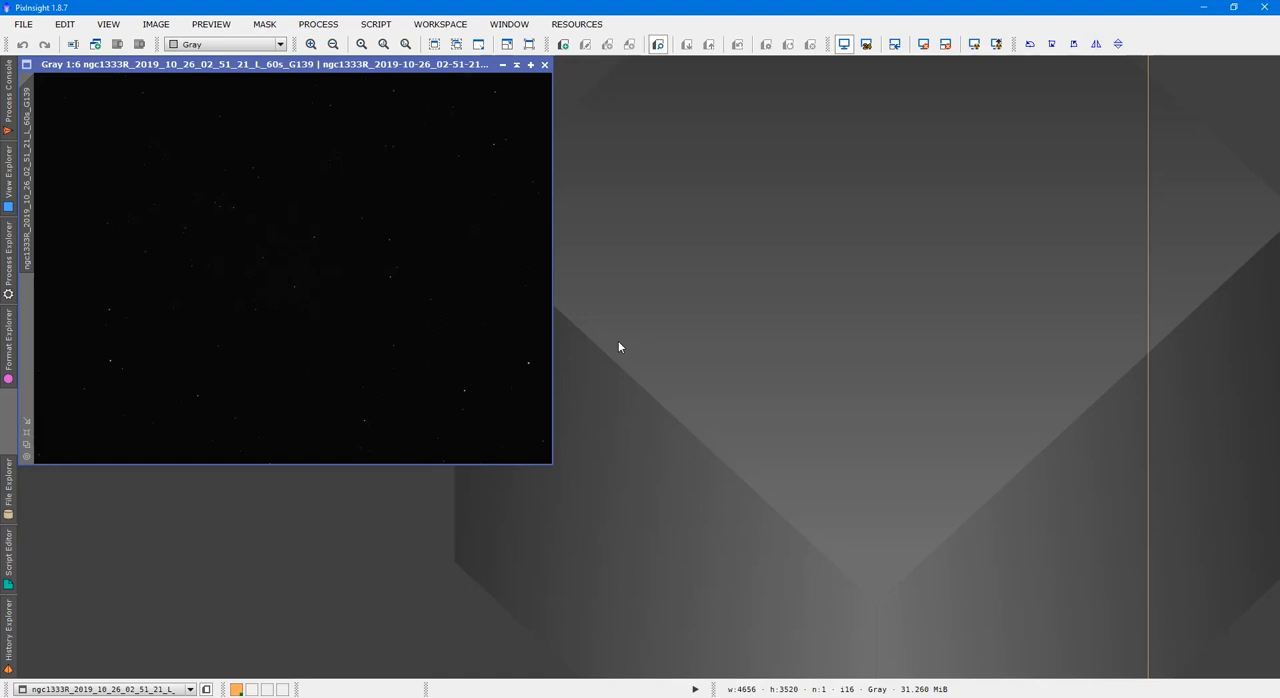
Apply an automatic screen stretch to the NGC 1333 light frame, resetting and reapplying it to compare
left_click(974, 45)
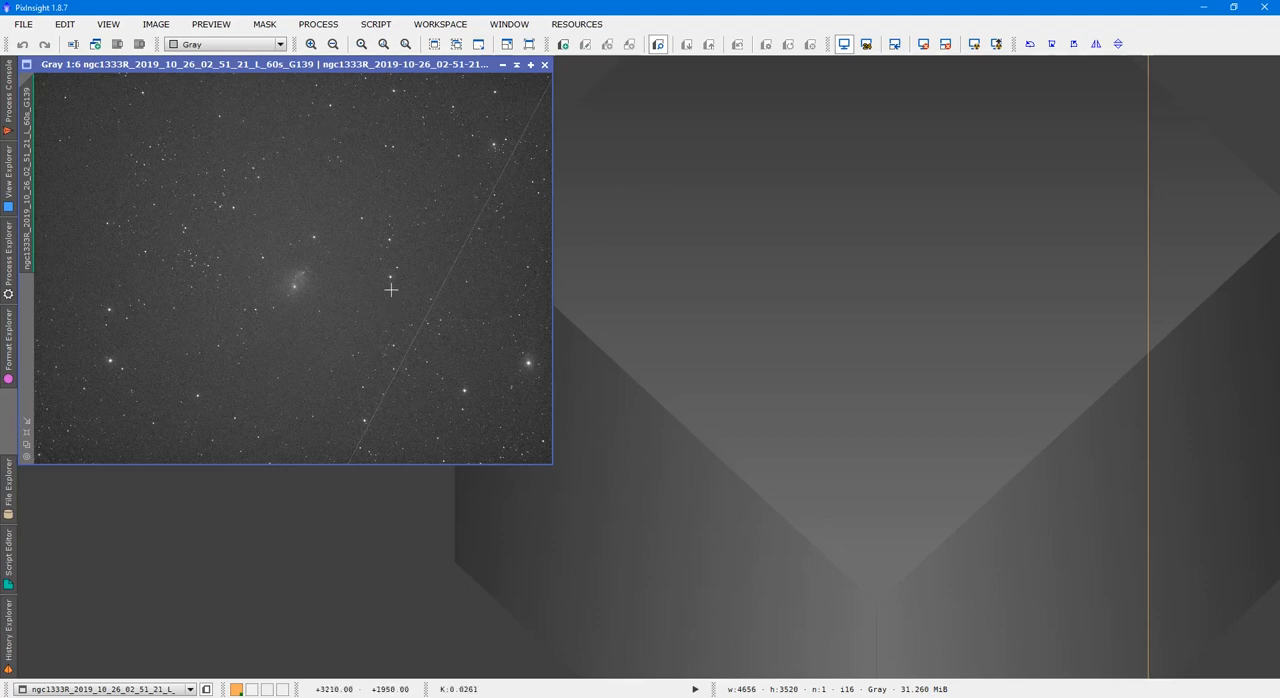
left_click(923, 44)
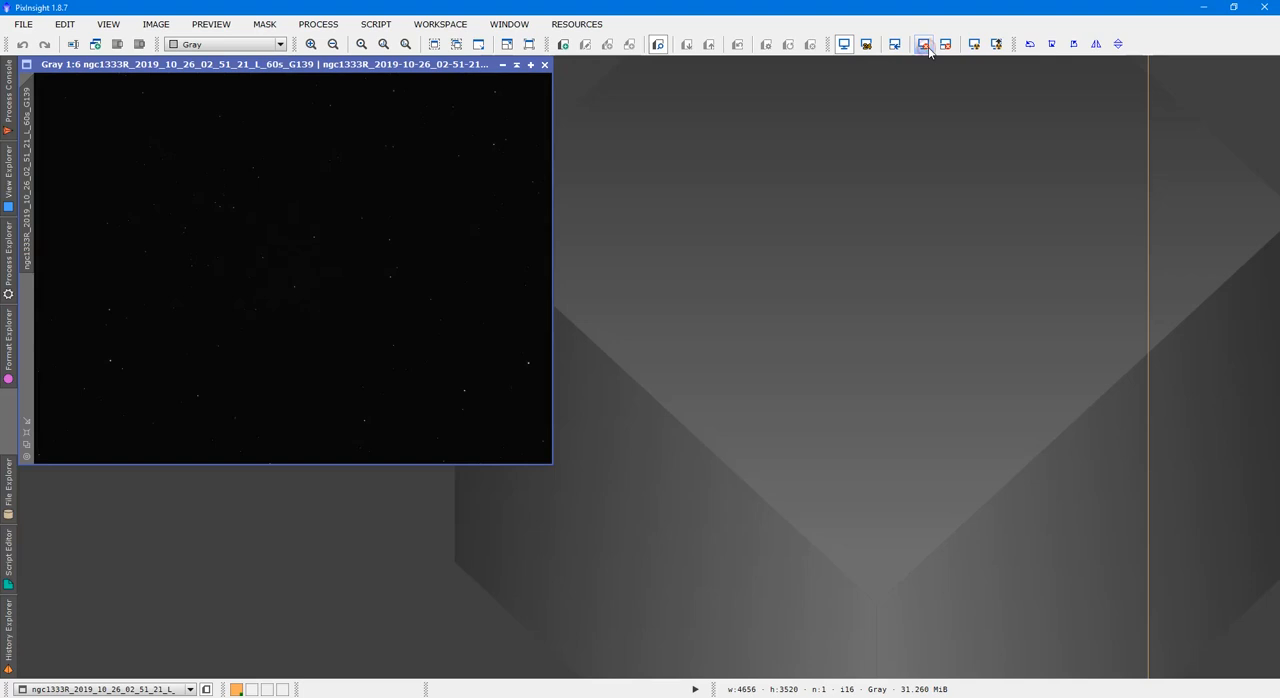
left_click(974, 46)
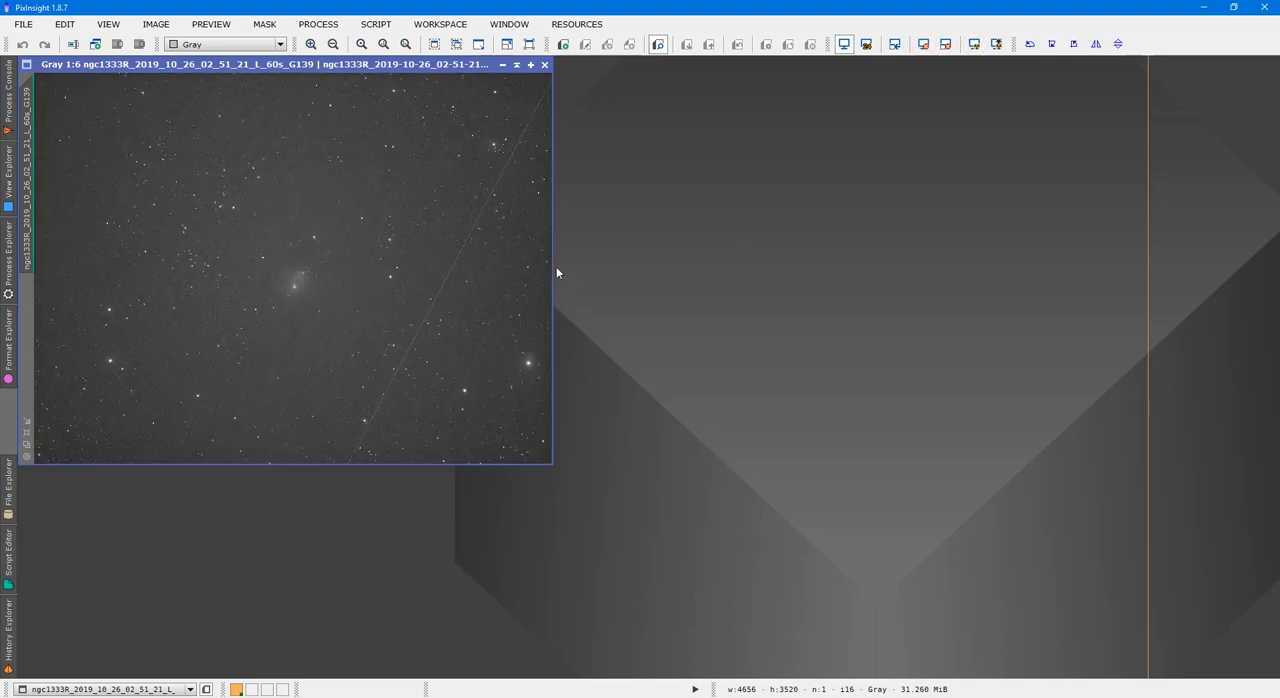
scroll(491, 254, "up", 3)
scroll(451, 289, "down", 3)
Run the DeLinear.js script on the stretched frame and hide the process console
left_click(376, 24)
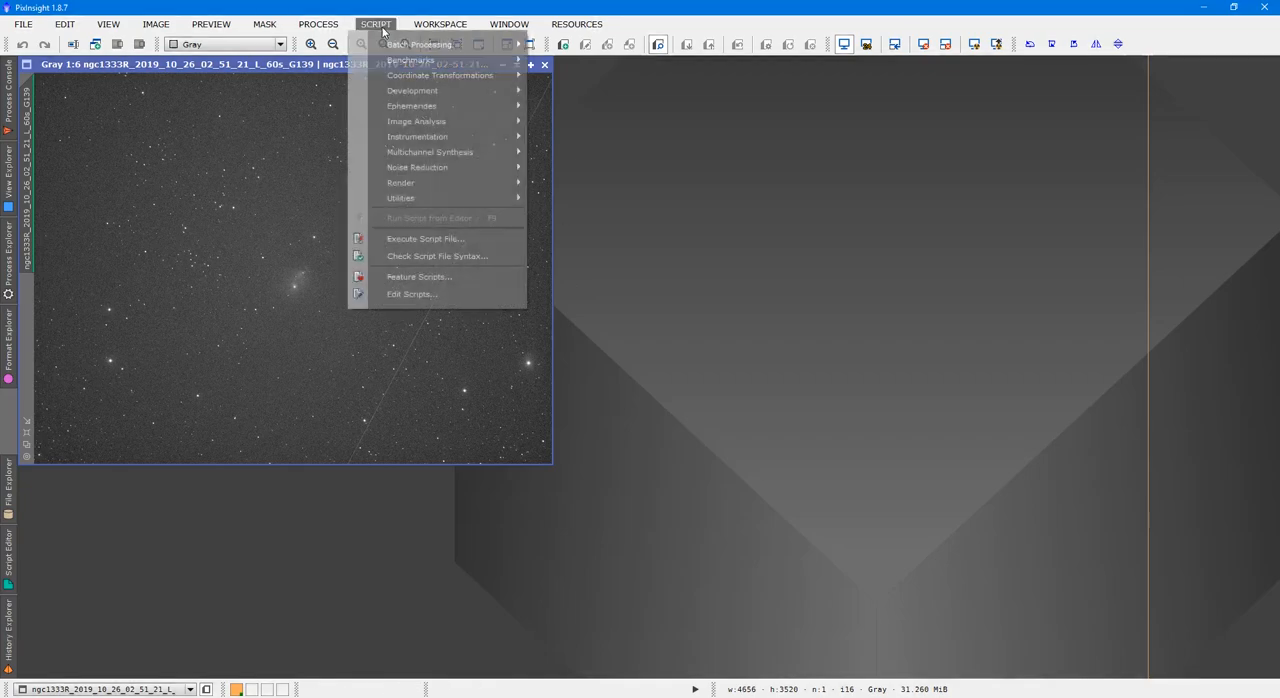
left_click(405, 239)
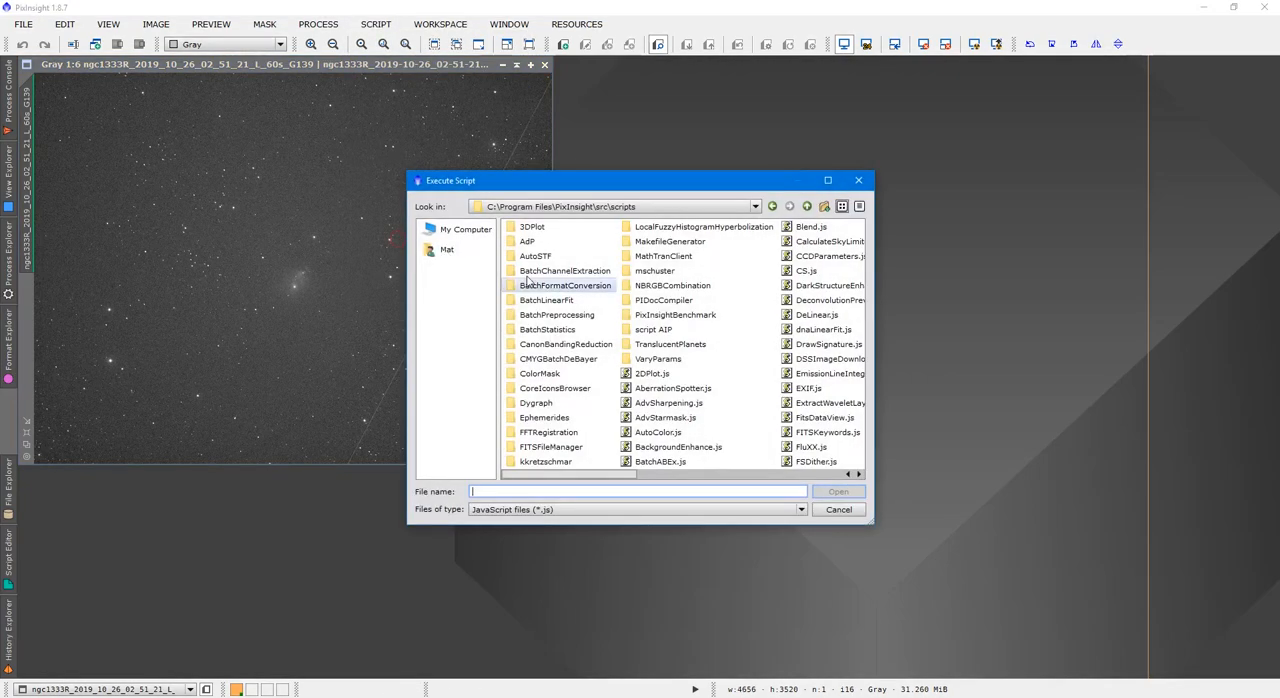
left_click(790, 315)
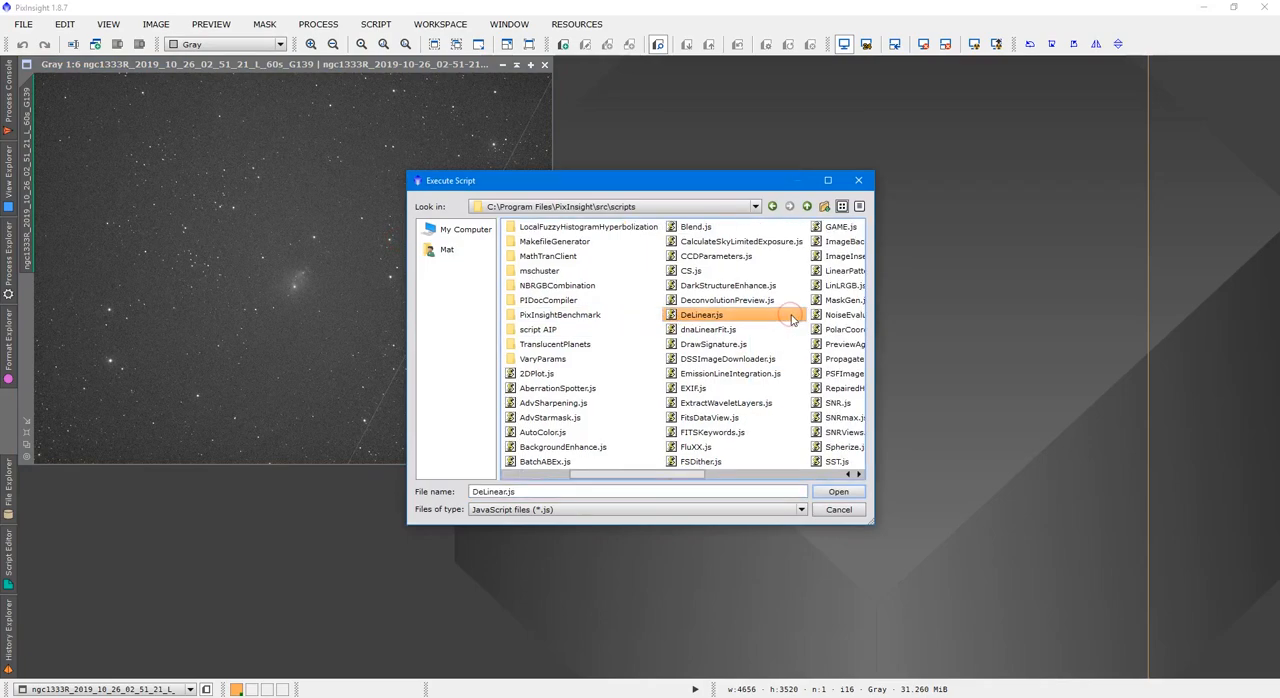
left_click(838, 491)
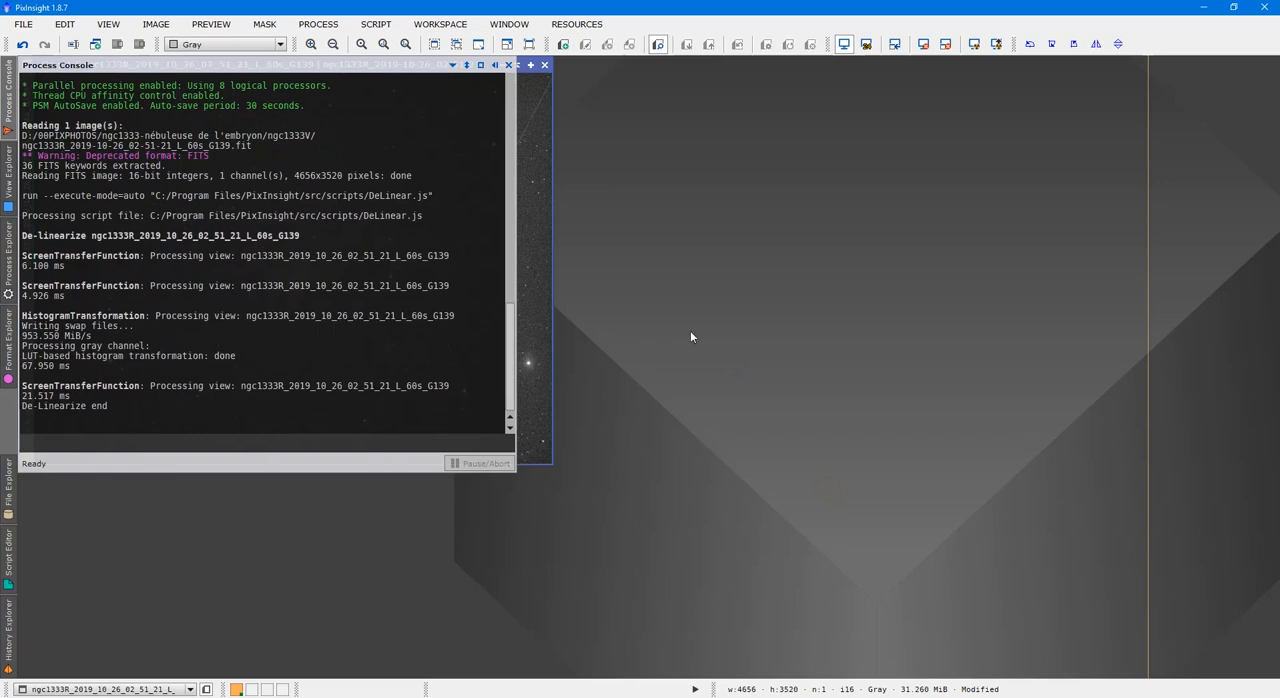
left_click(494, 64)
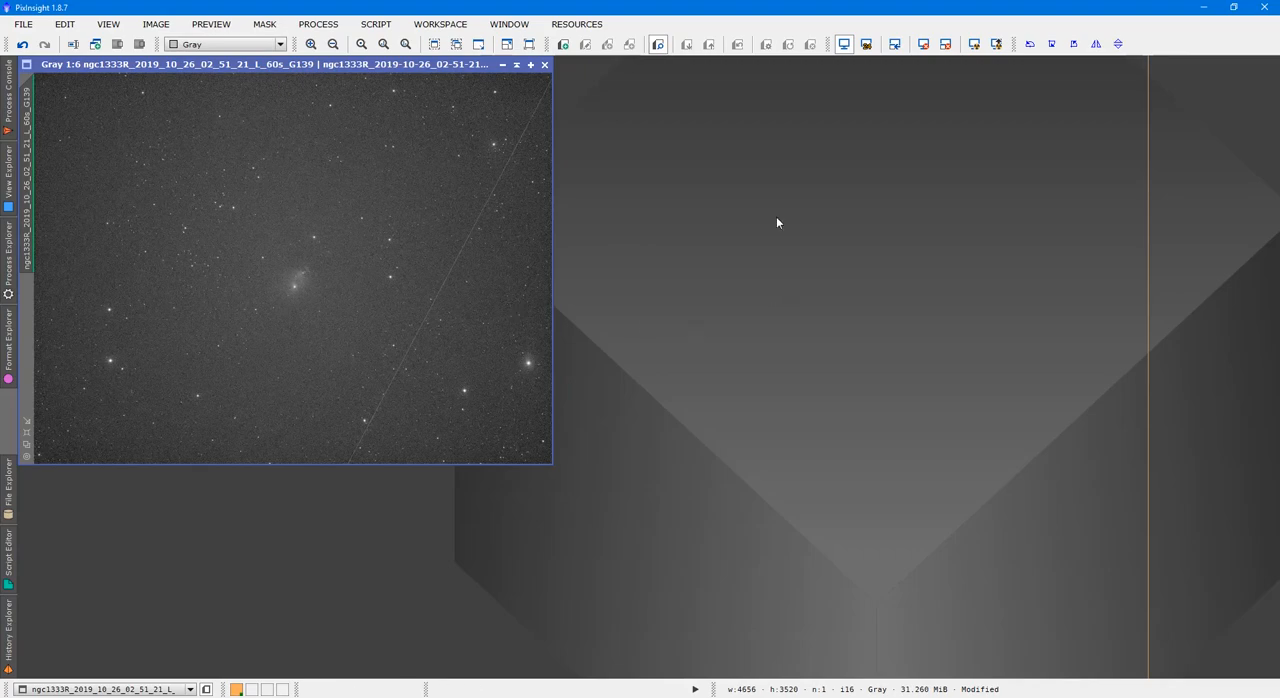
Open the DefectMap and PixelMath processes and arrange their windows beside the image
left_click(330, 28)
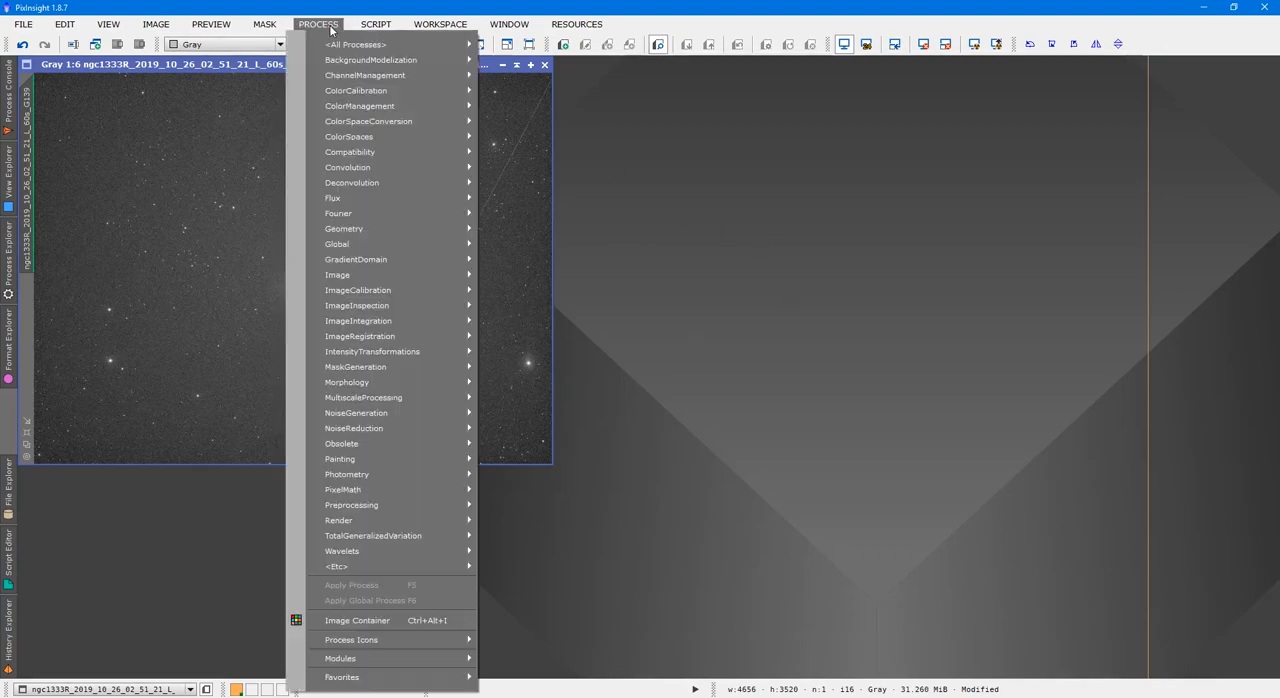
mouse_move(355, 44)
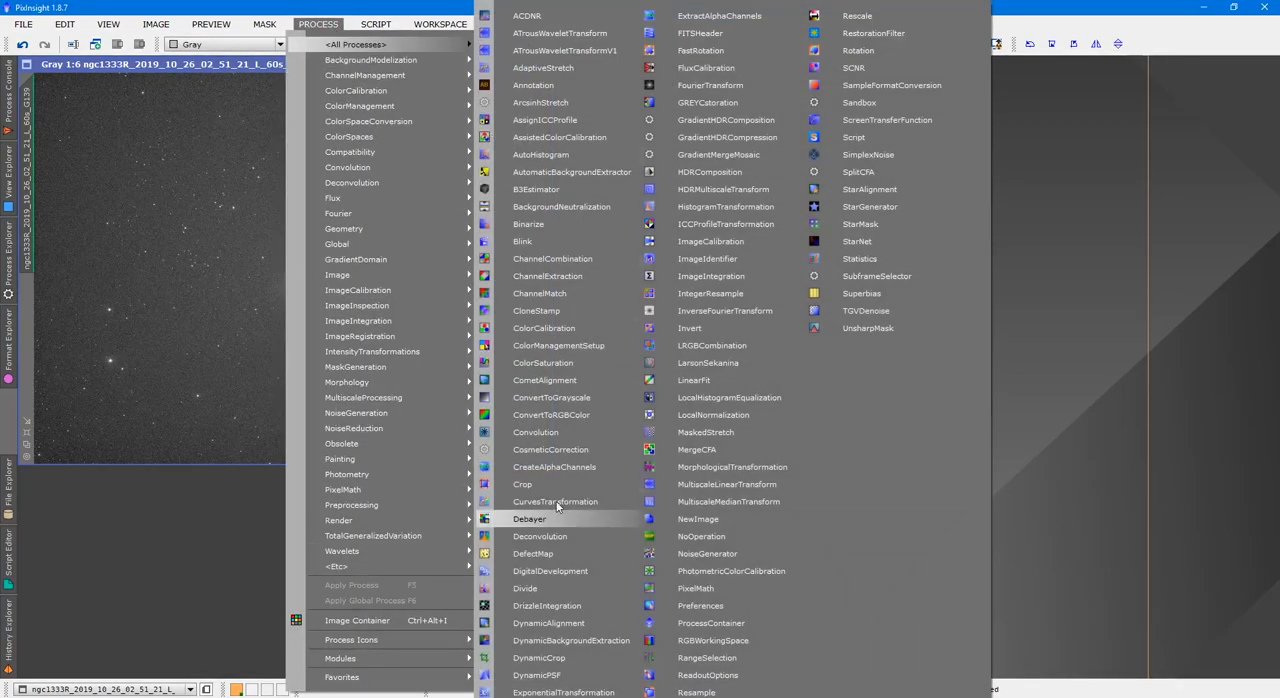
left_click(537, 554)
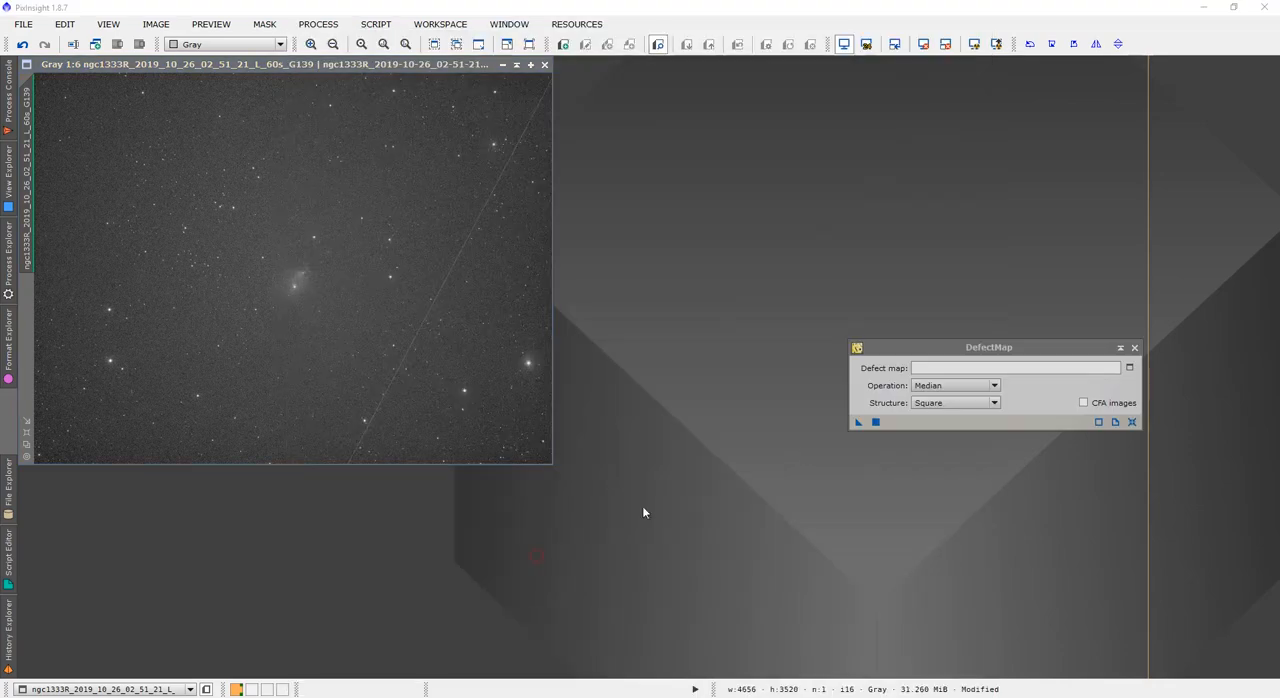
left_click_drag(985, 352, 1093, 78)
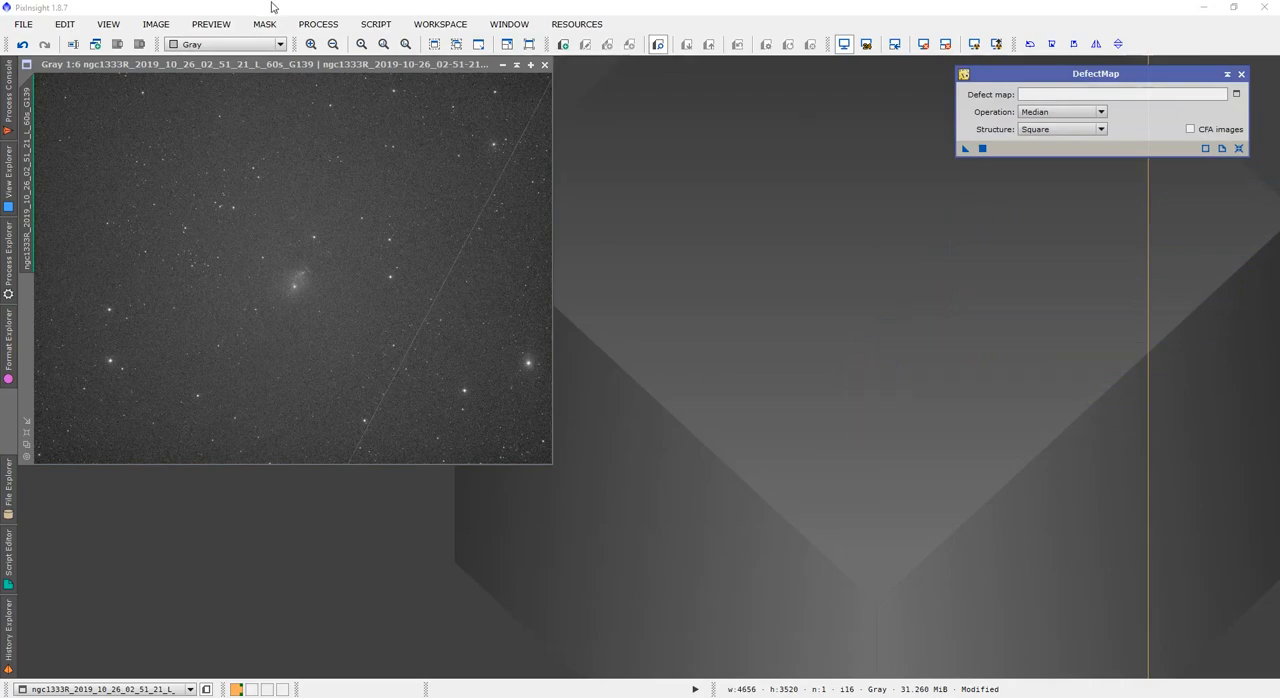
left_click(317, 25)
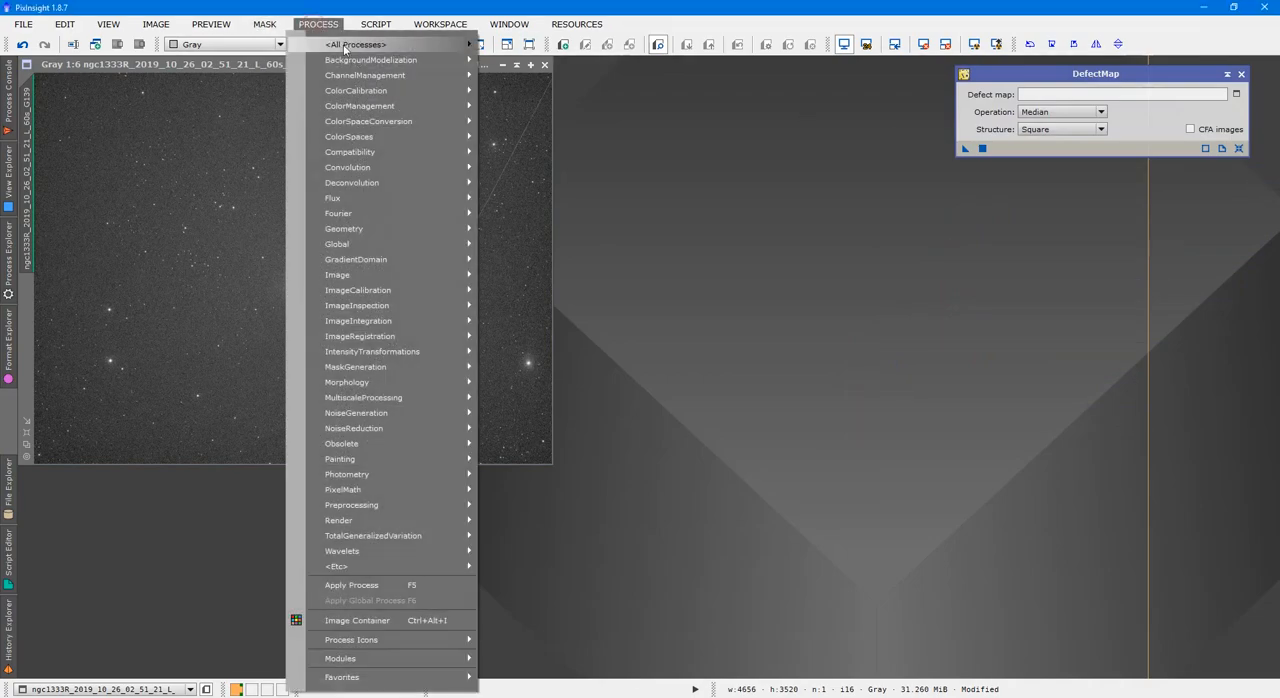
mouse_move(350, 46)
left_click(700, 588)
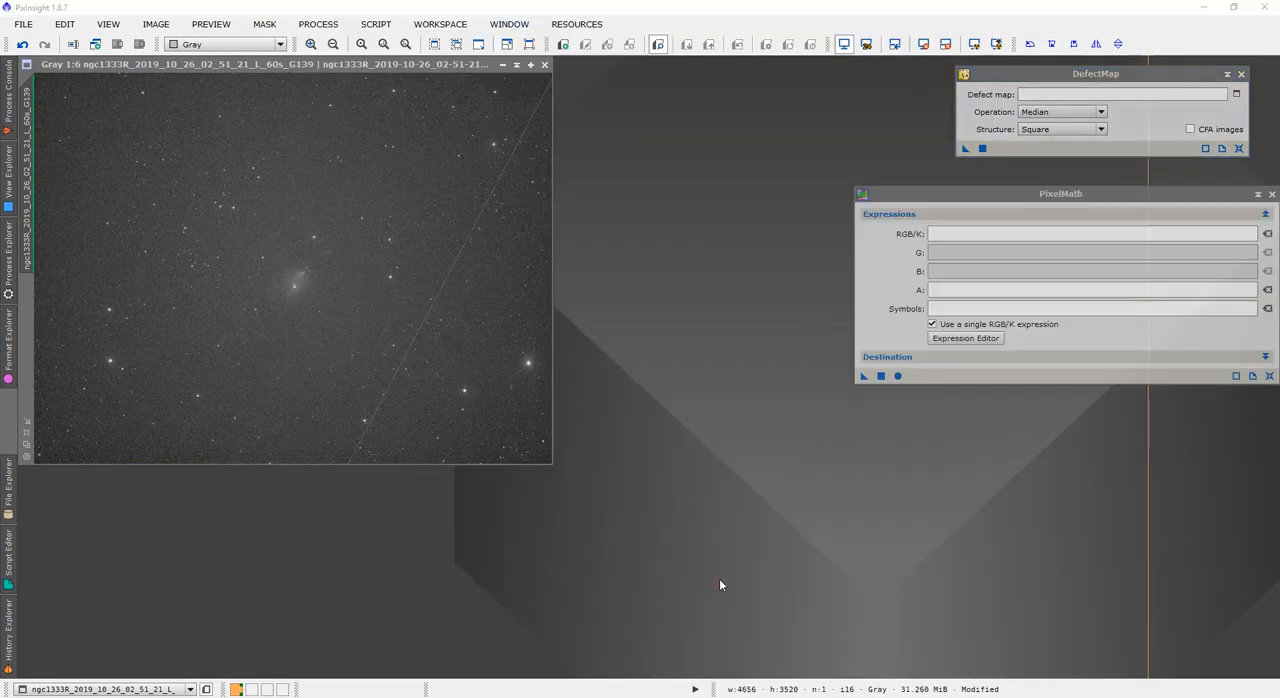
left_click_drag(1051, 200, 1035, 173)
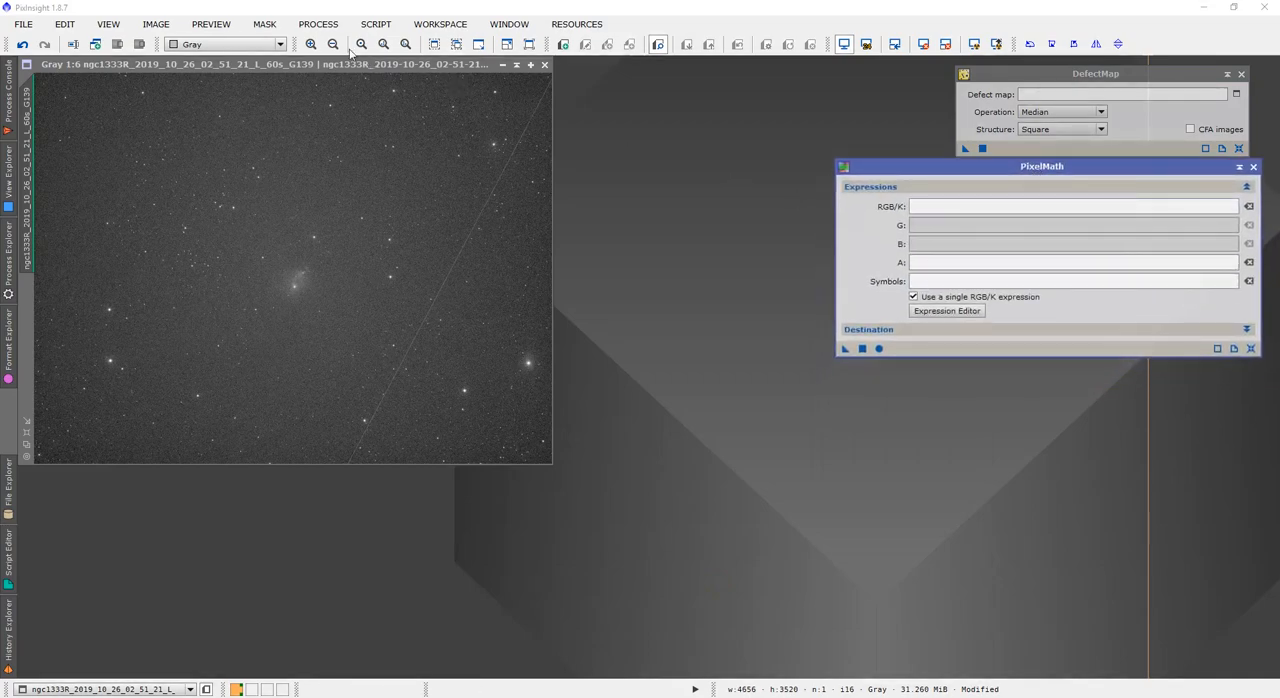
Open MorphologicalTransformation below the PixelMath window and set its operator to Dilation (Maximum)
left_click(318, 24)
mouse_move(348, 46)
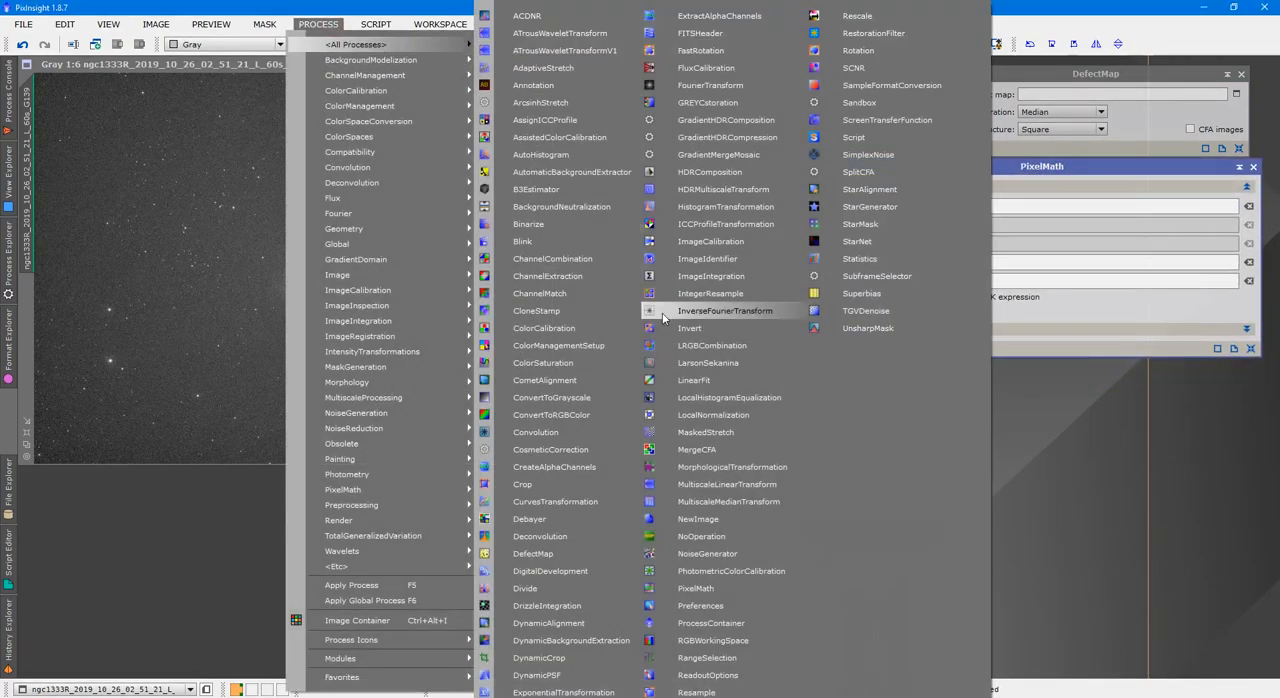
left_click(723, 467)
left_click_drag(1060, 229, 1126, 371)
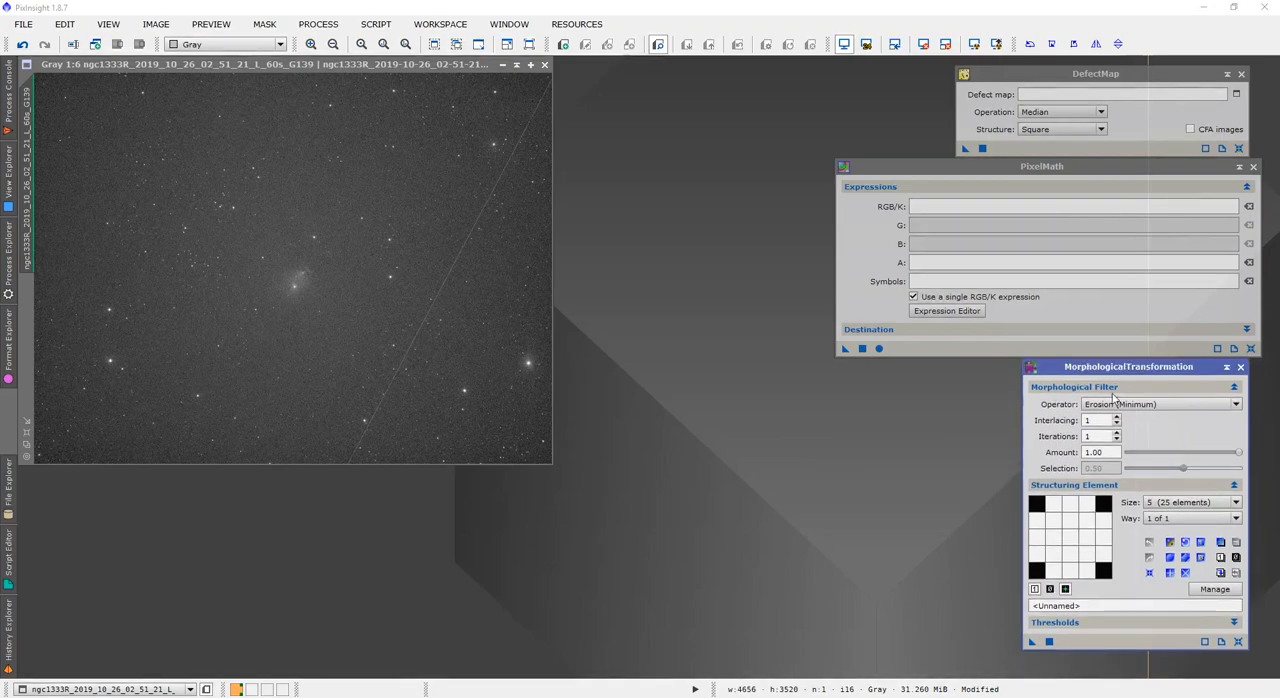
left_click(1114, 404)
left_click(1110, 426)
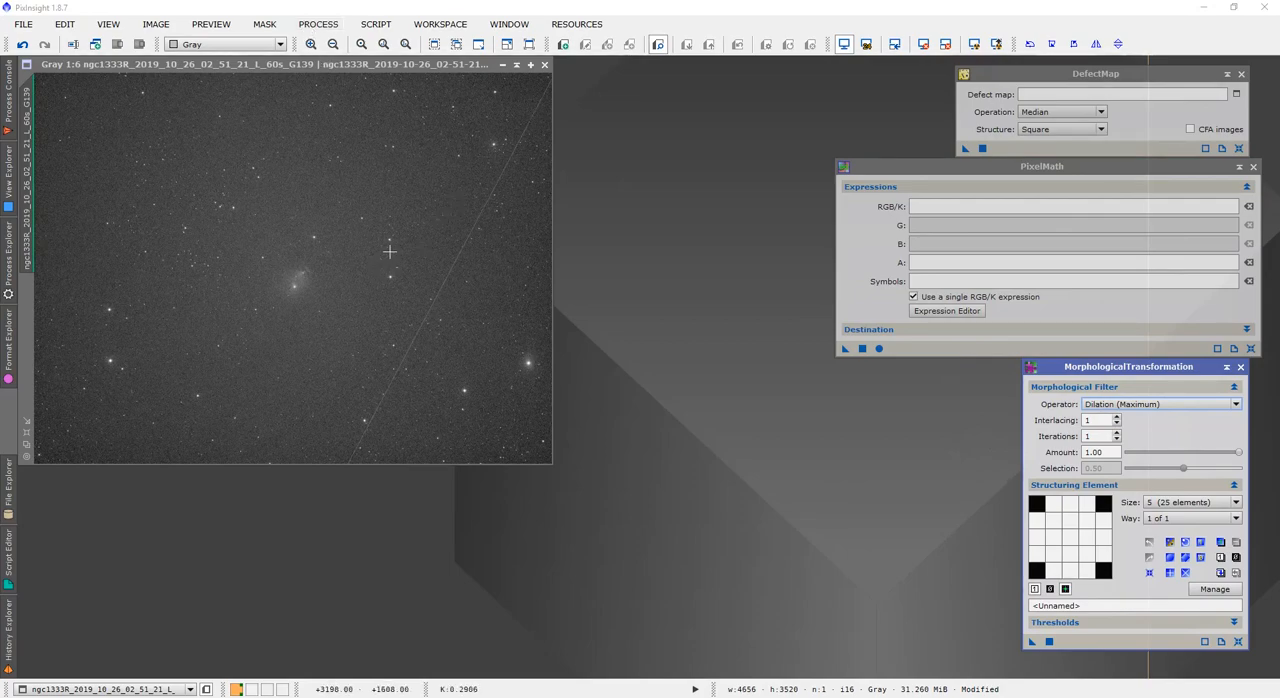
Locate the satellite trail's upper end at the image's right edge and begin the PixelMath RGB/K expression with d2seg(4655,63
left_click(26, 435)
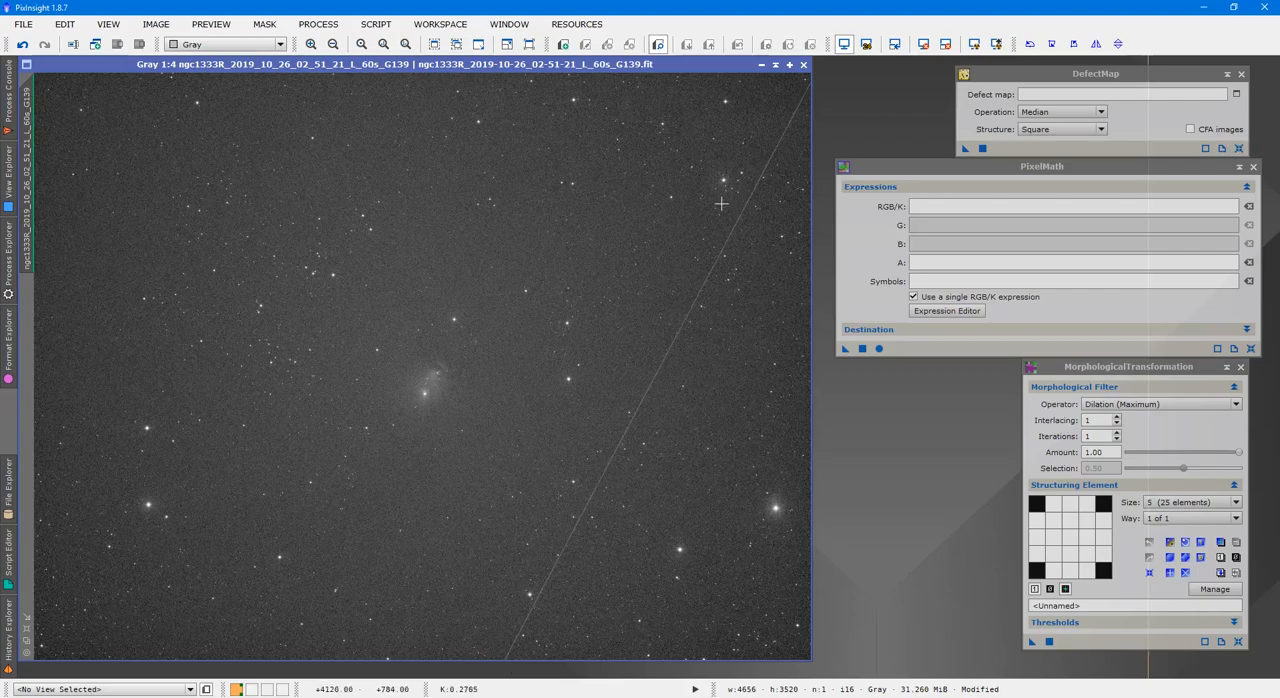
scroll(672, 236, "down", 5)
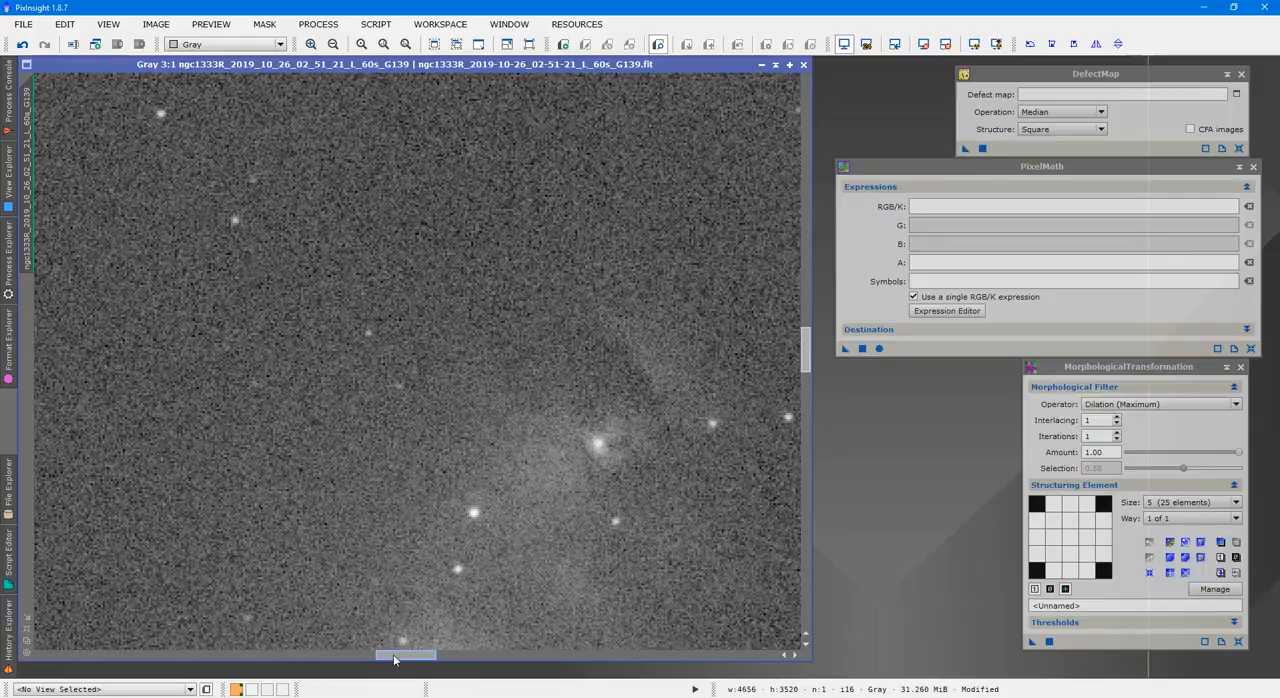
left_click_drag(394, 659, 736, 655)
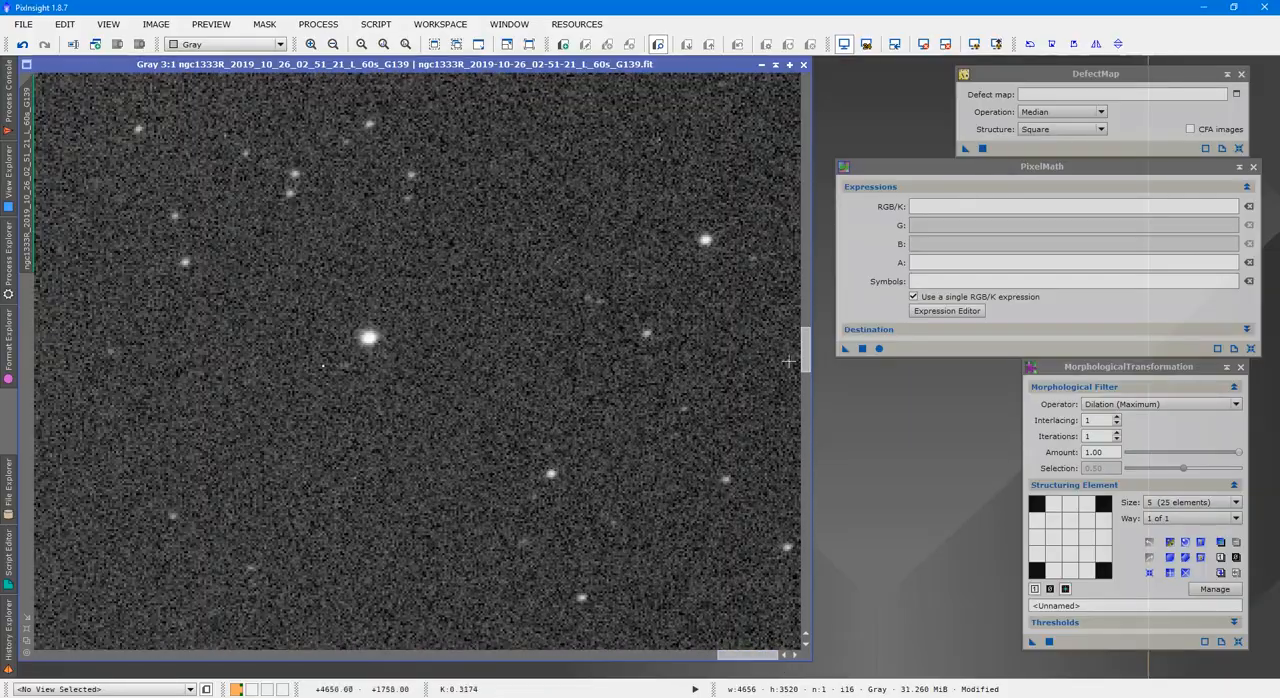
left_click_drag(808, 340, 808, 82)
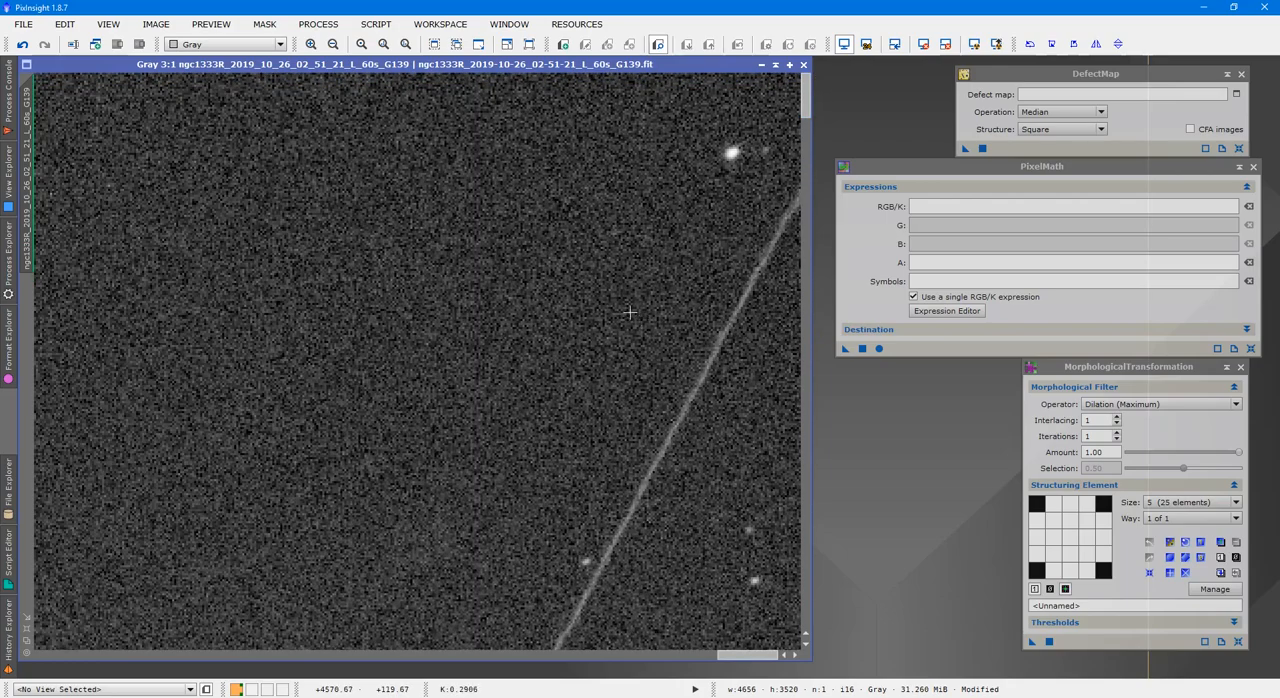
scroll(631, 310, "down", 1)
left_click_drag(755, 656, 772, 665)
scroll(808, 100, "up", 2)
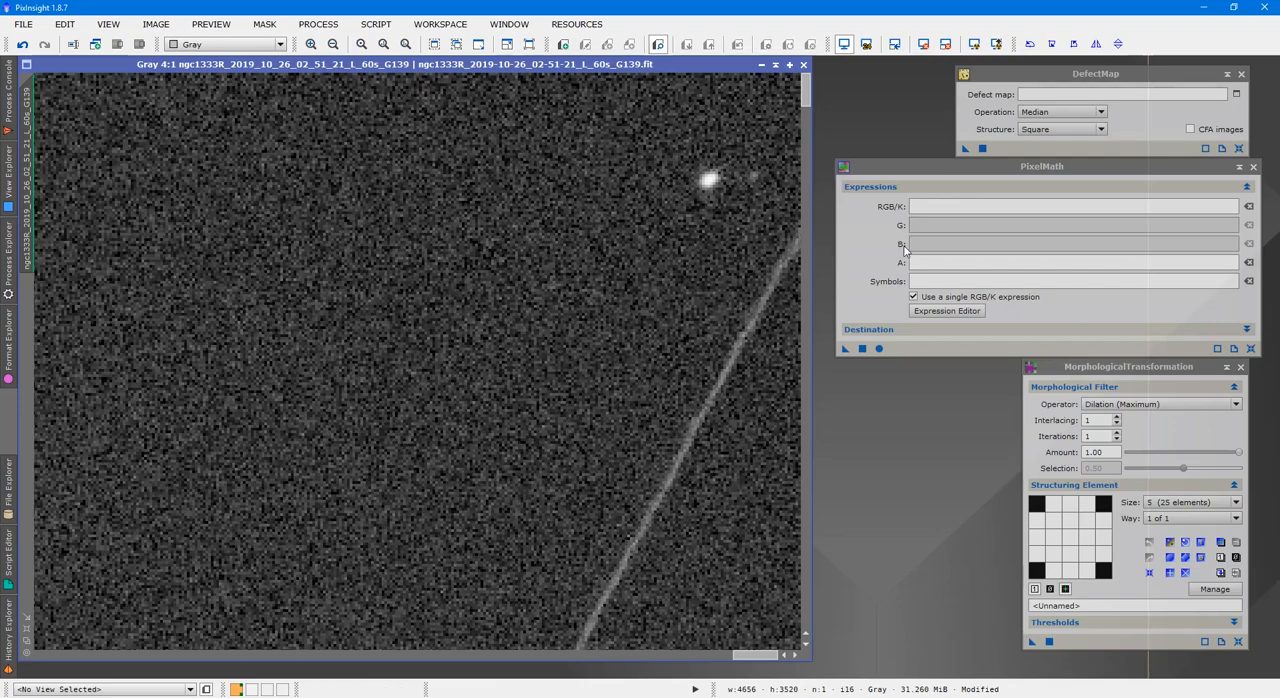
left_click(933, 208)
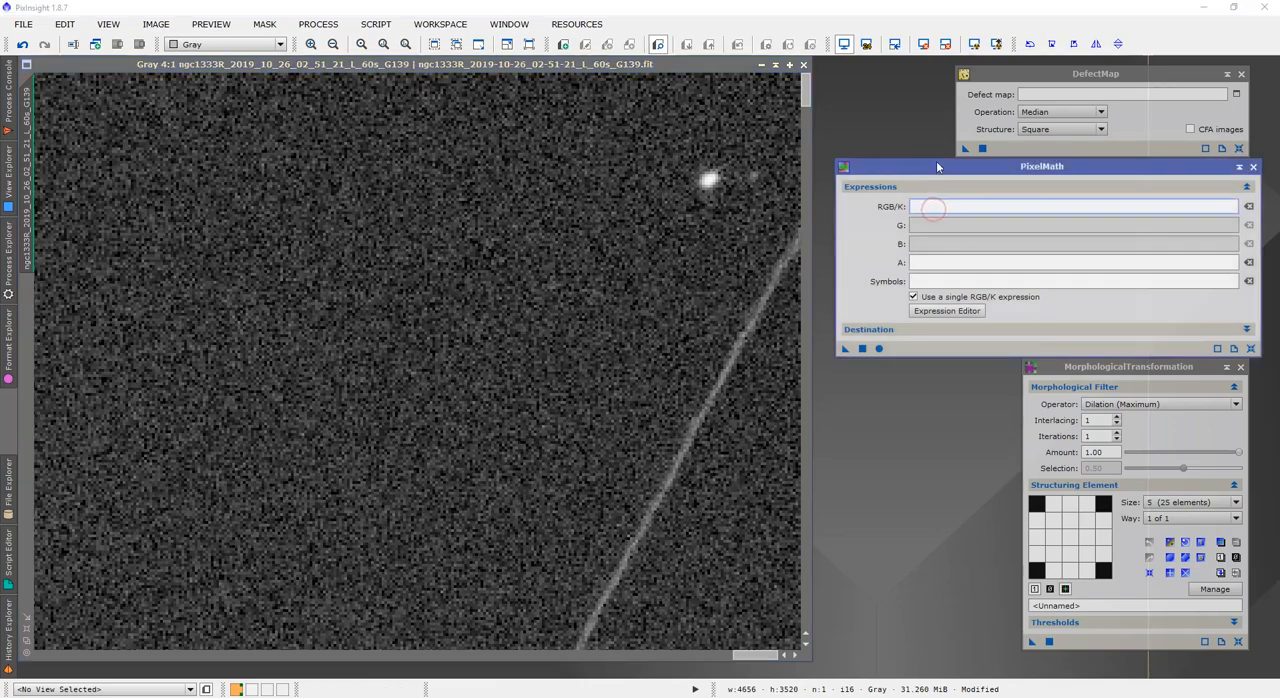
type("0")
type("2seg(4655,63")
Locate the trail's lower end at the image's bottom edge and complete the expression as d2seg(4655,63,2820,3520)
left_click_drag(805, 100, 790, 610)
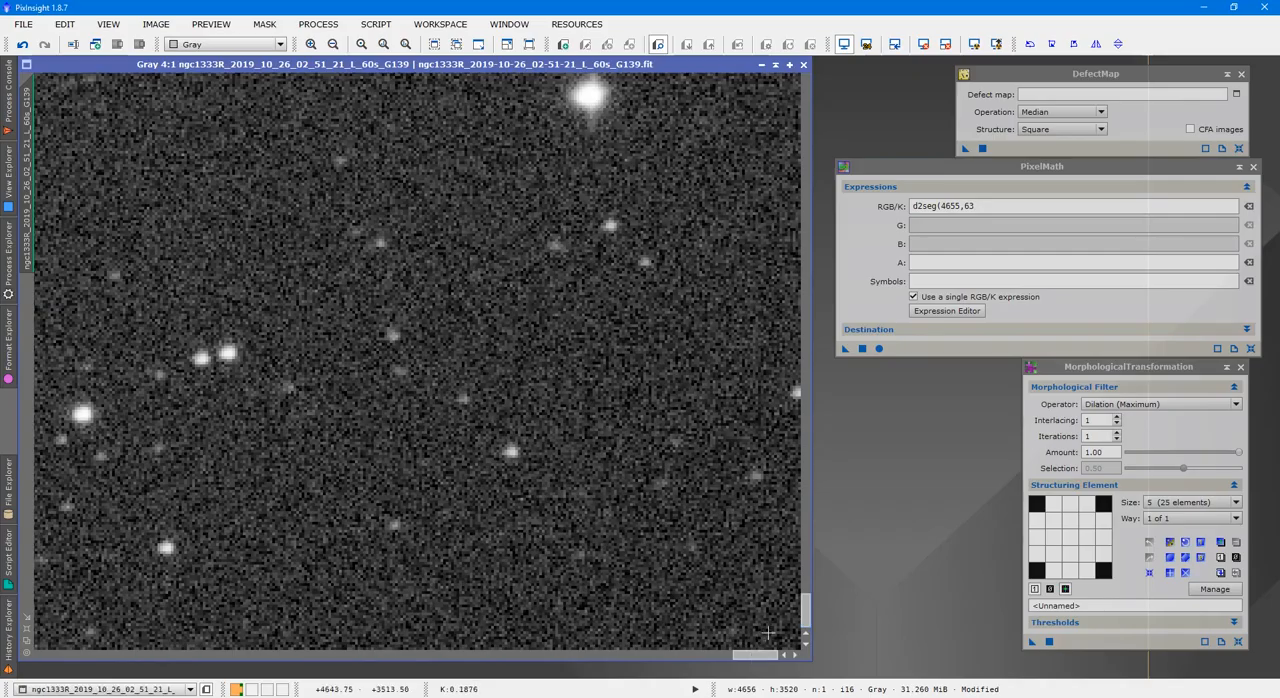
left_click_drag(755, 657, 479, 681)
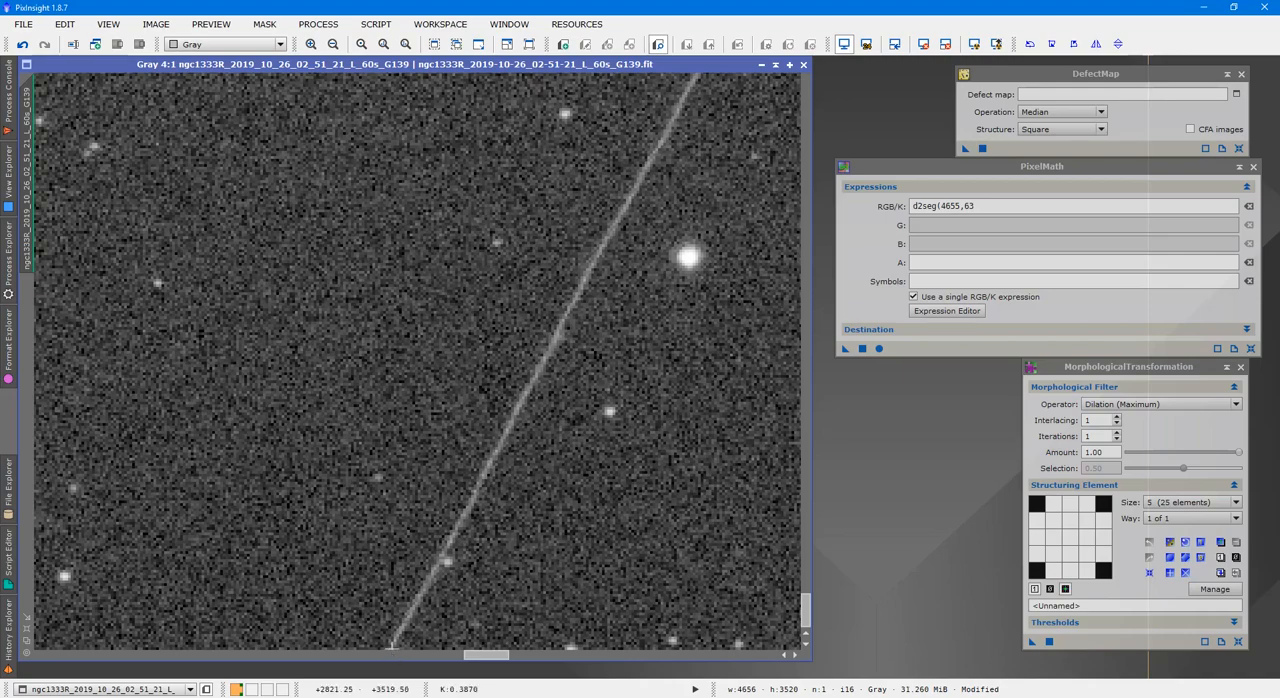
left_click(985, 205)
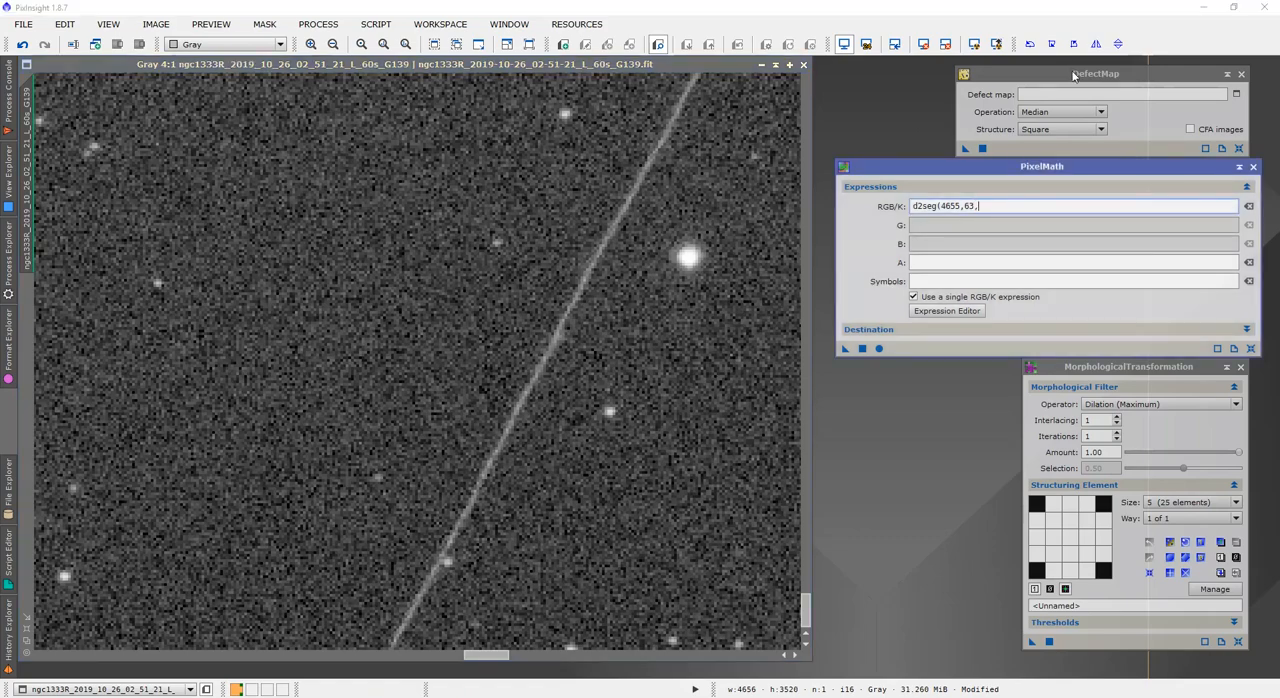
type("2820,3520")
Set PixelMath to create a new image with the Id tracesatellite and execute the expression
left_click(866, 326)
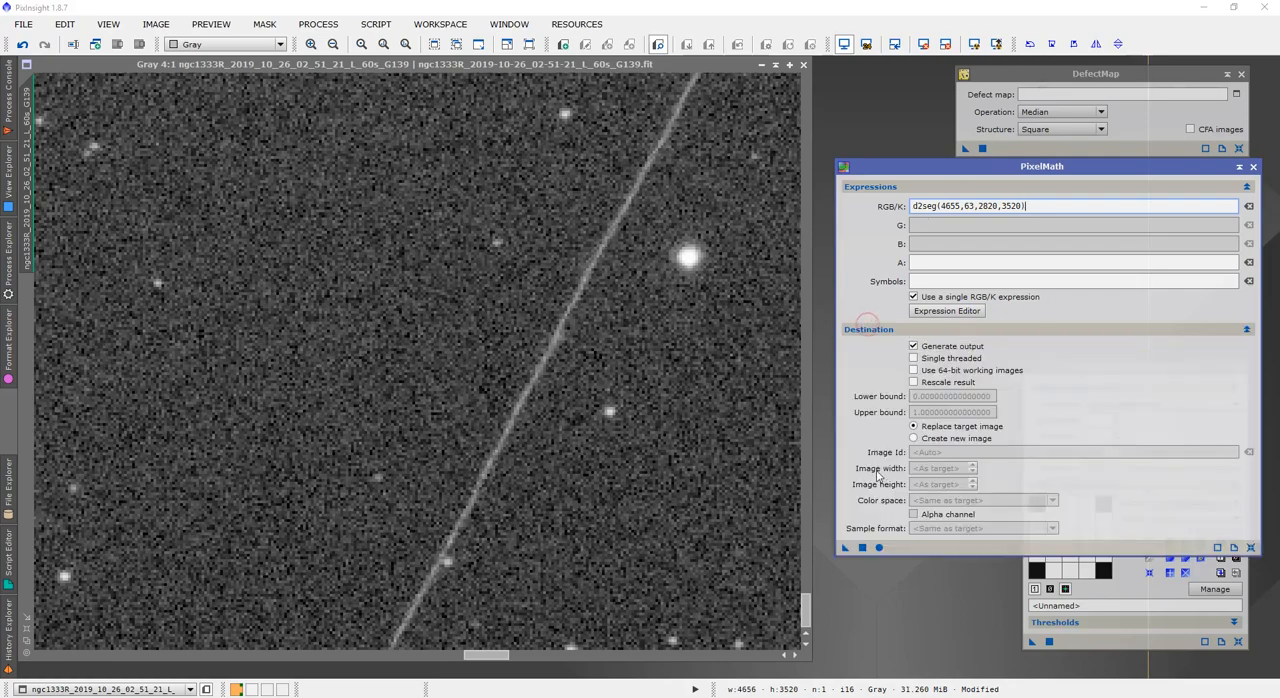
left_click(953, 441)
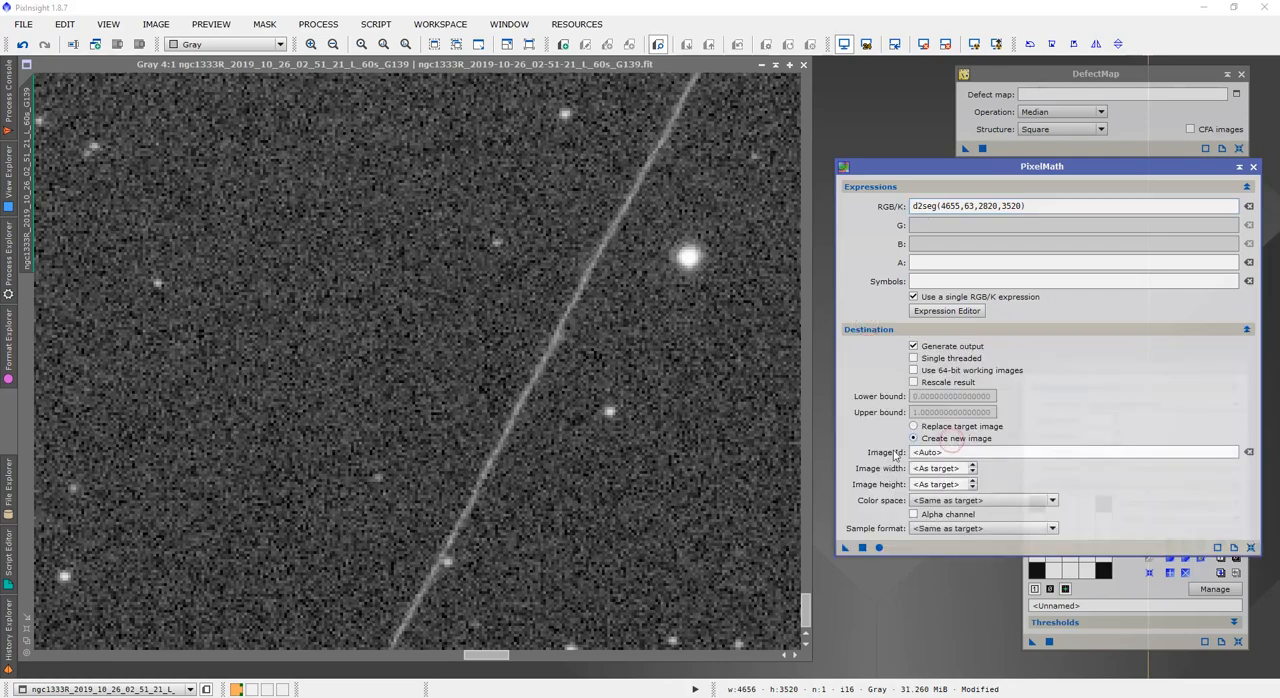
left_click(953, 452)
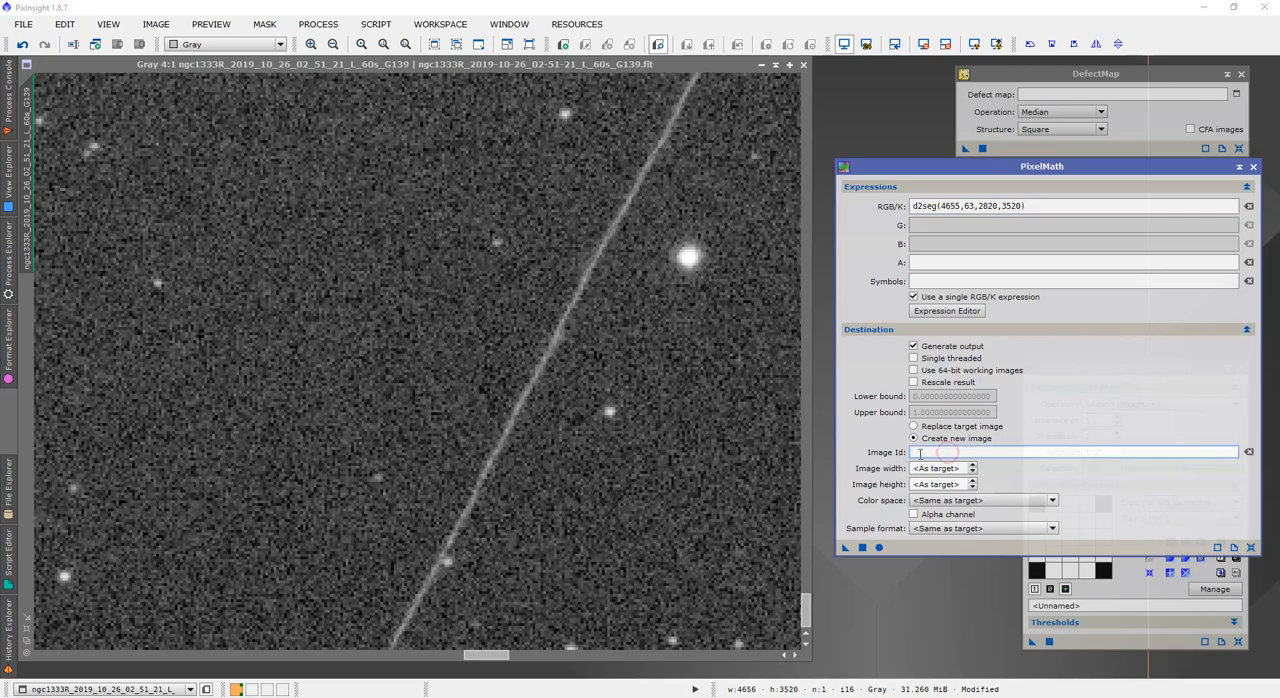
type("tracesatellite")
left_click(862, 547)
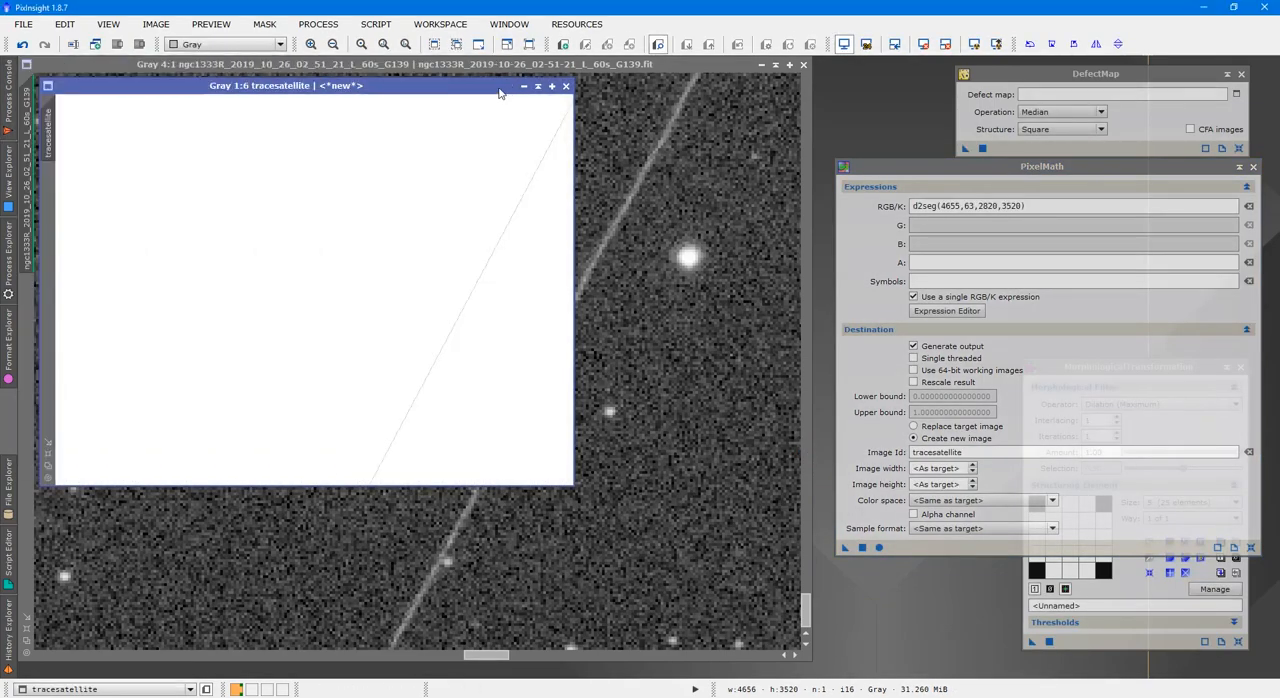
Reposition the tracesatellite image, close PixelMath, and inspect the generated line up close
left_click_drag(518, 118, 793, 172)
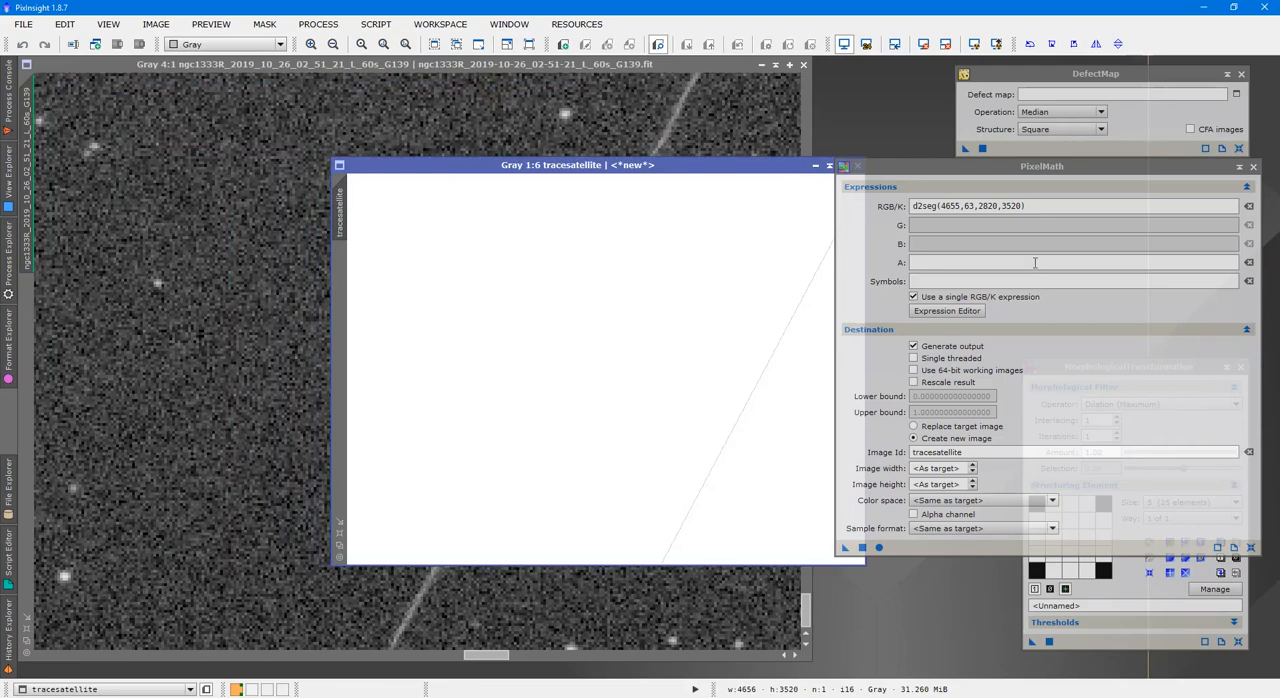
left_click(1254, 168)
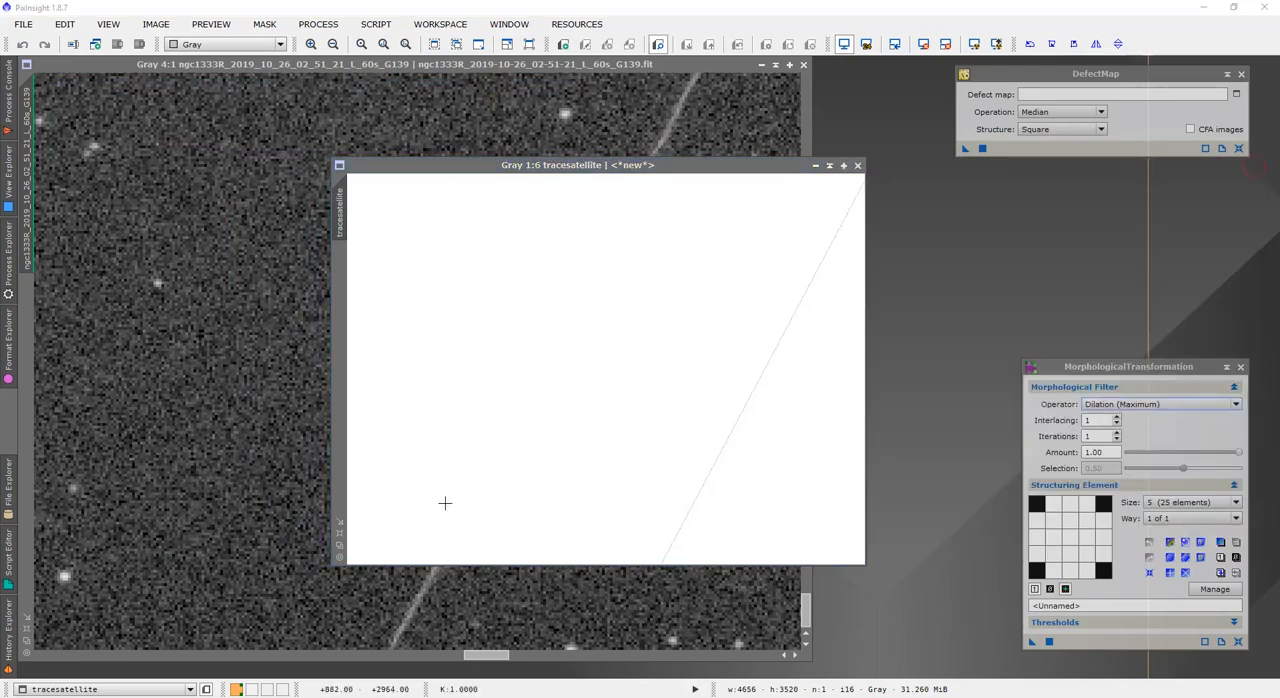
scroll(445, 503, "up", 3)
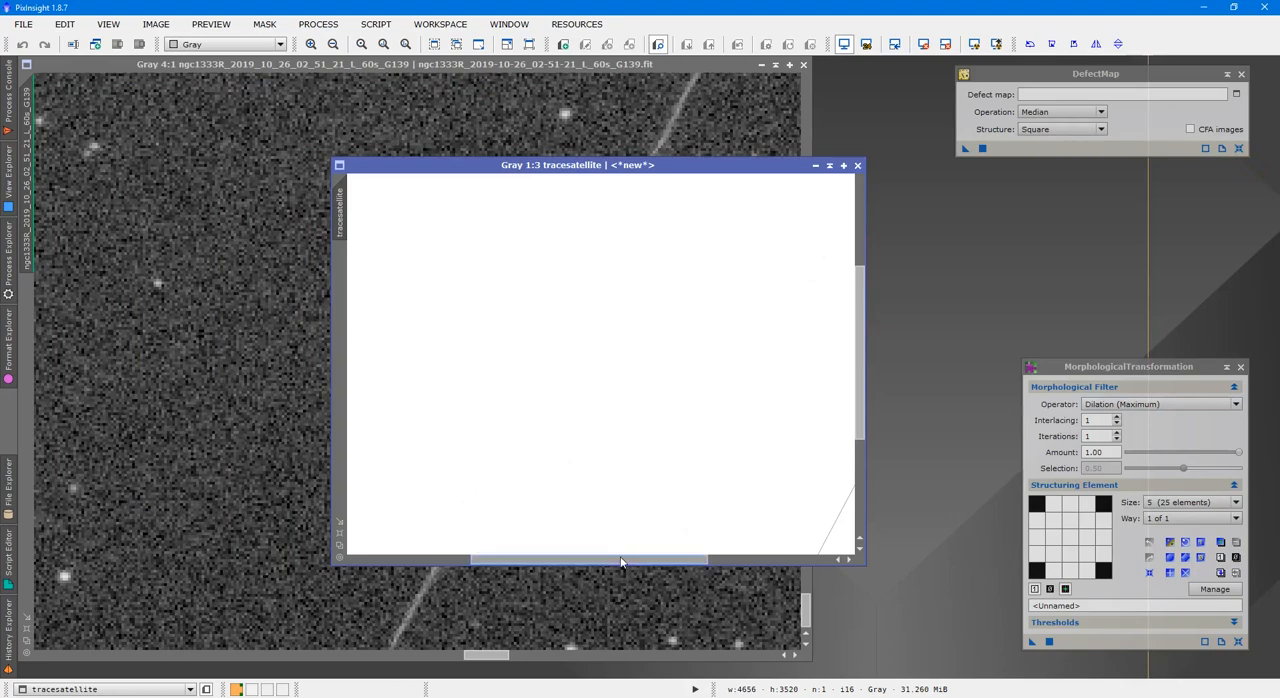
left_click_drag(621, 562, 745, 562)
scroll(734, 491, "up", 1)
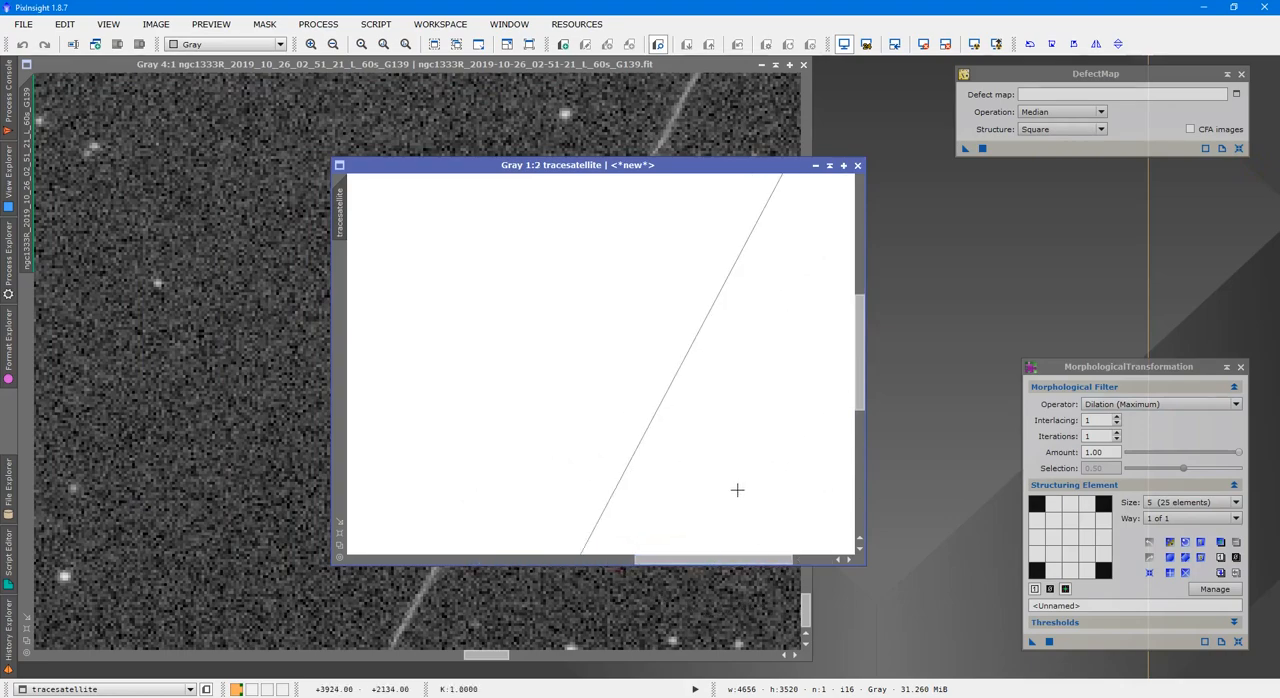
Examine the tracesatellite line at pixel level and across its whole length
scroll(737, 490, "up", 3)
left_click_drag(711, 560, 741, 562)
scroll(664, 420, "up", 3)
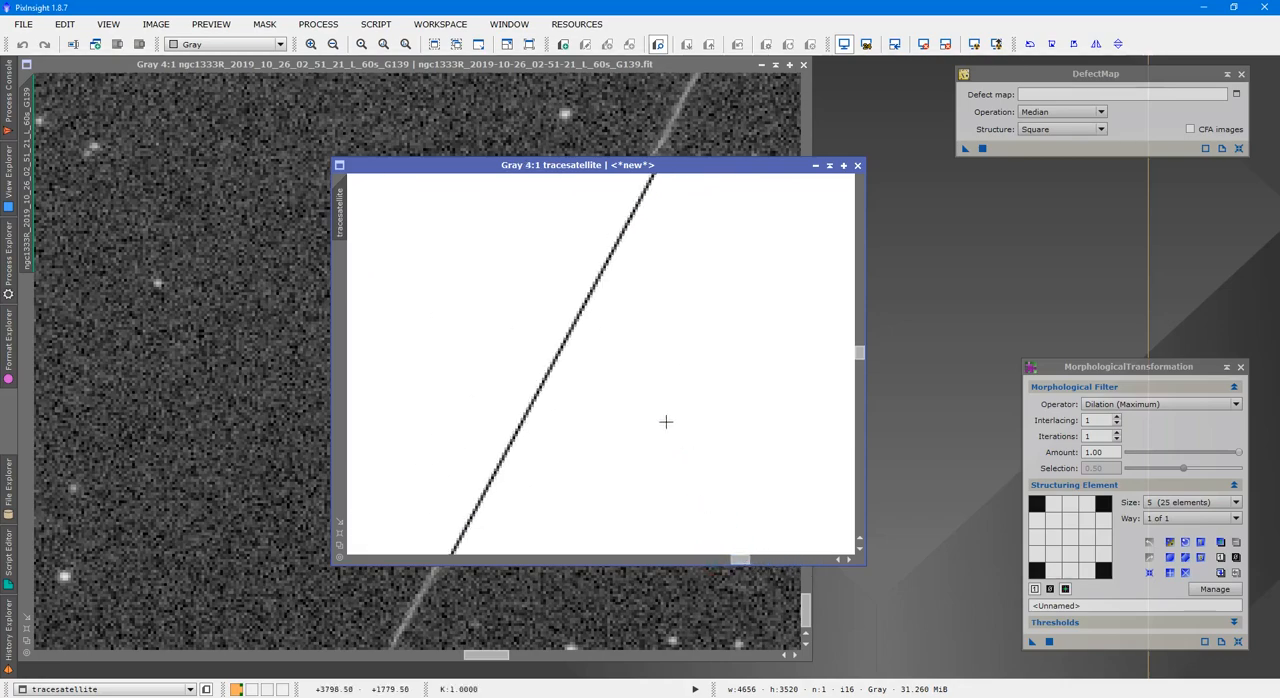
scroll(661, 419, "up", 5)
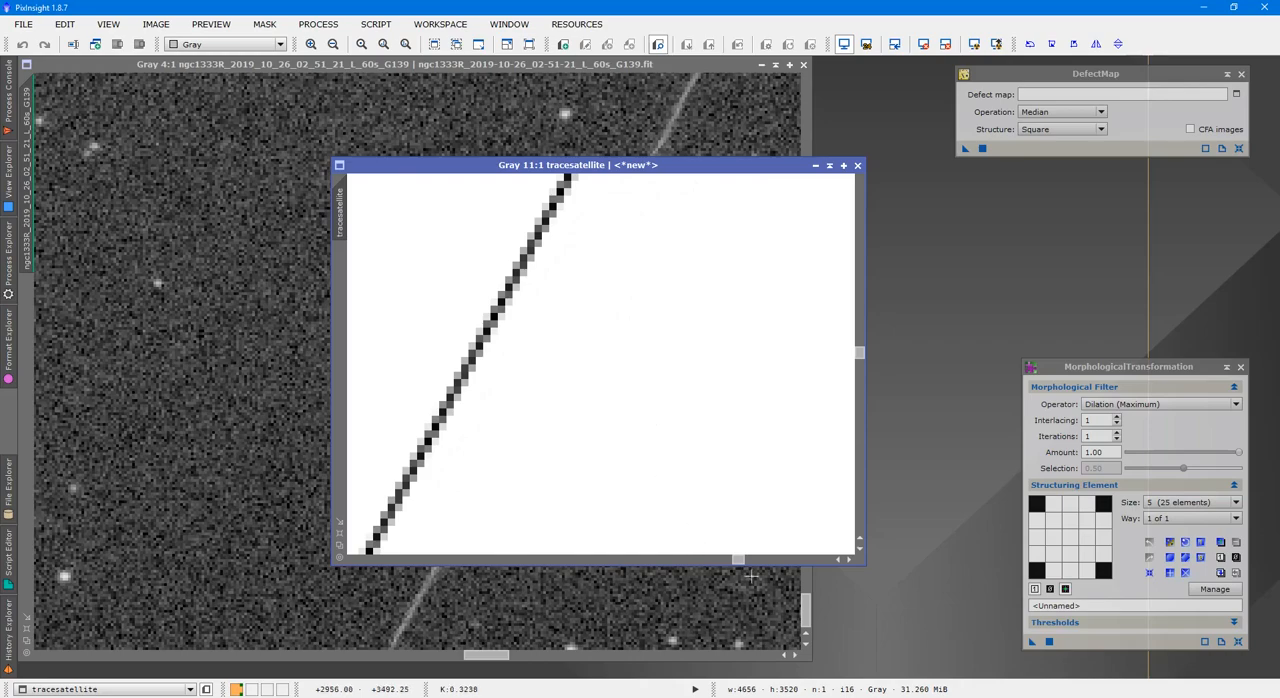
left_click_drag(741, 561, 736, 560)
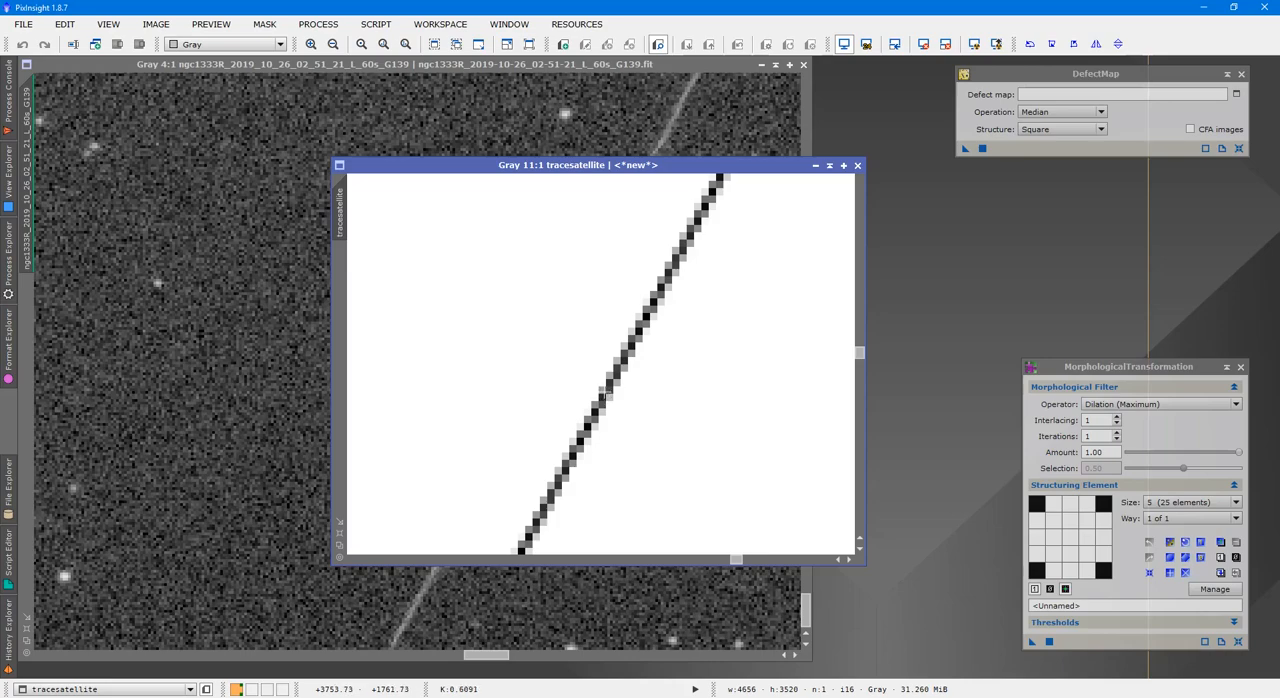
scroll(617, 422, "down", 6)
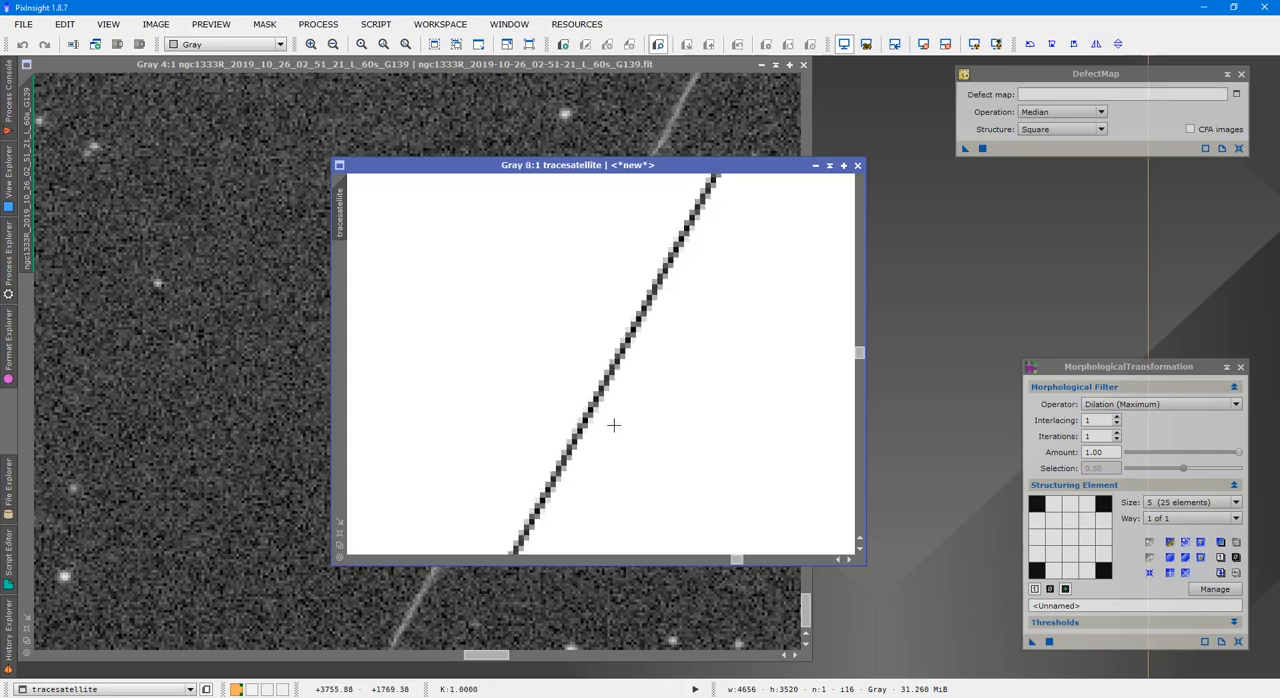
scroll(633, 434, "down", 8)
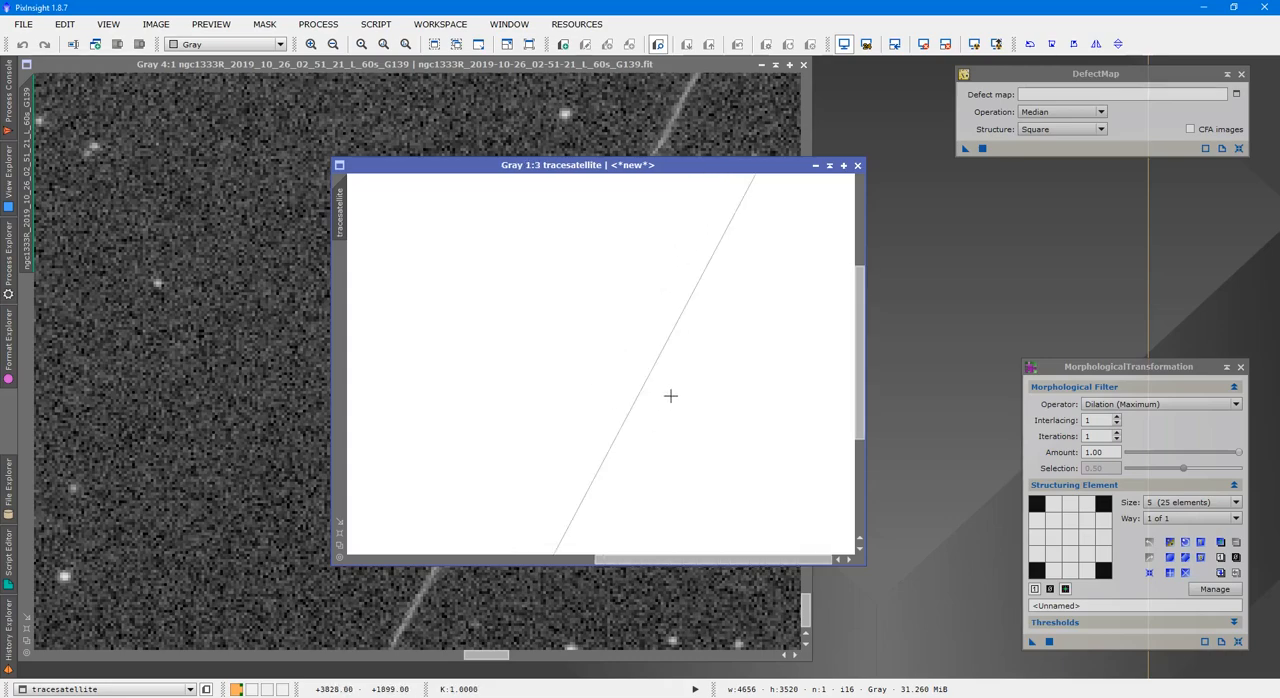
scroll(672, 396, "down", 1)
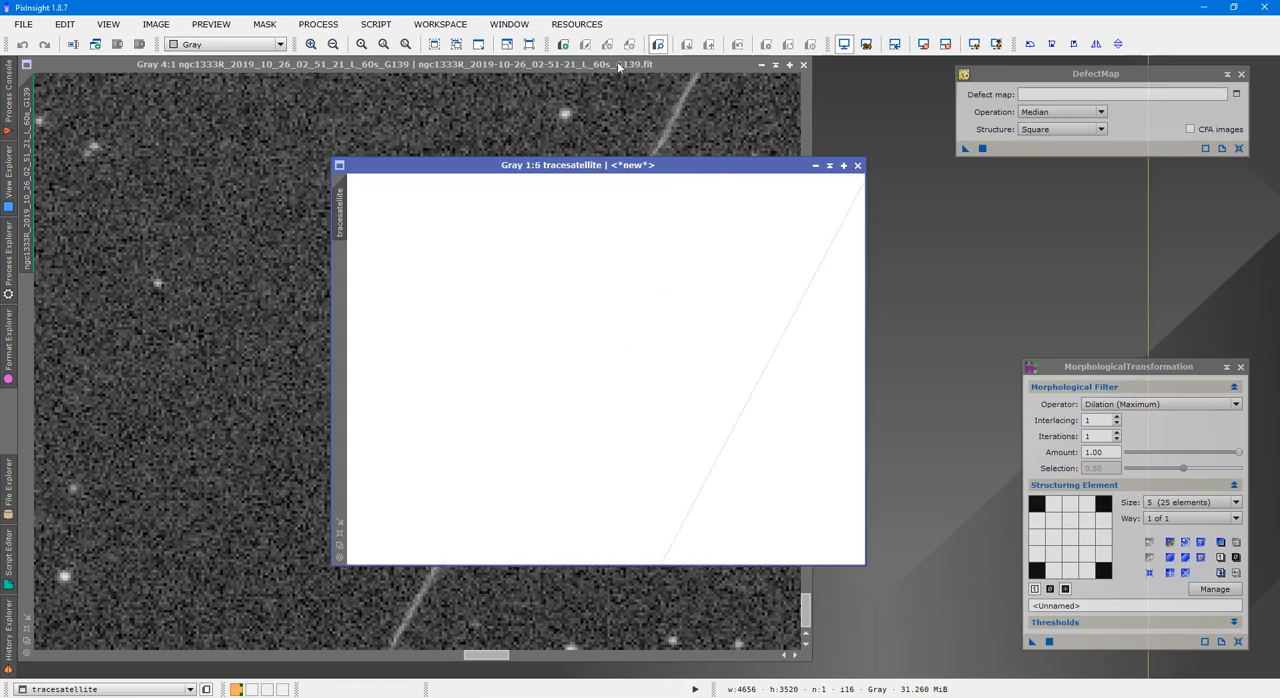
scroll(769, 357, "up", 4)
scroll(767, 357, "down", 3)
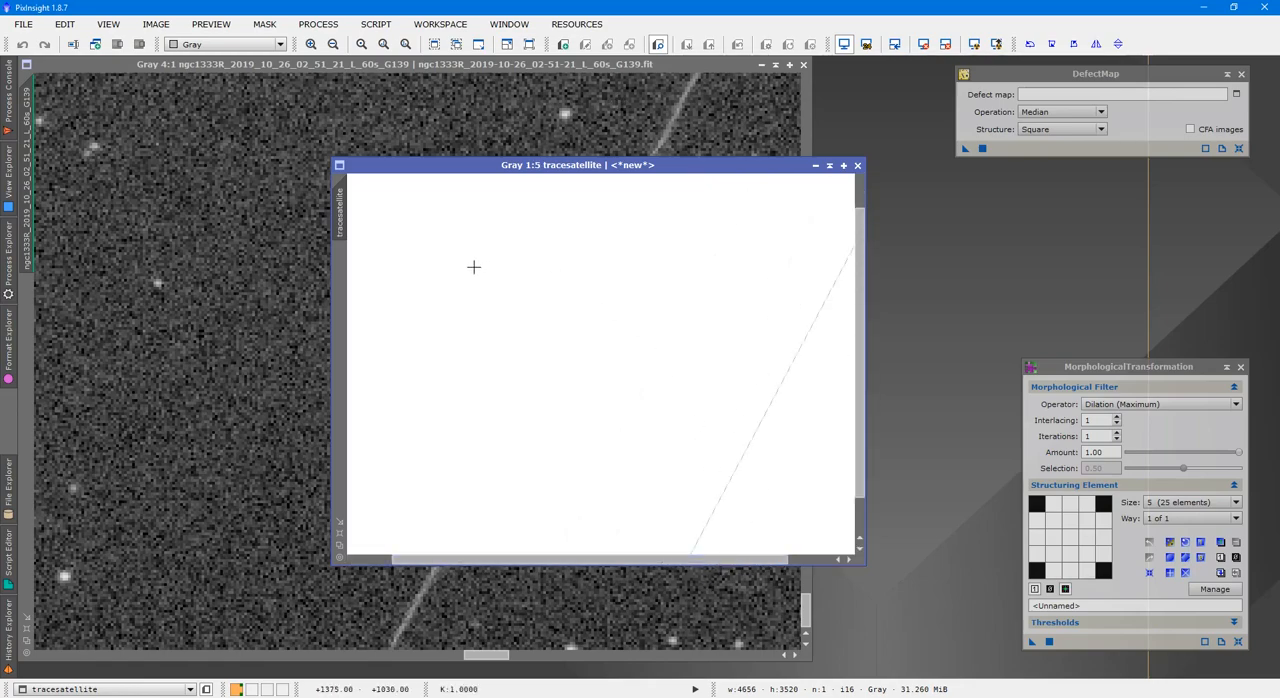
Apply tracesatellite as a mask to the ngc1333R frame and check how the line overlays the satellite trail
left_click_drag(340, 215, 31, 360)
left_click(31, 360)
scroll(442, 284, "up", 3)
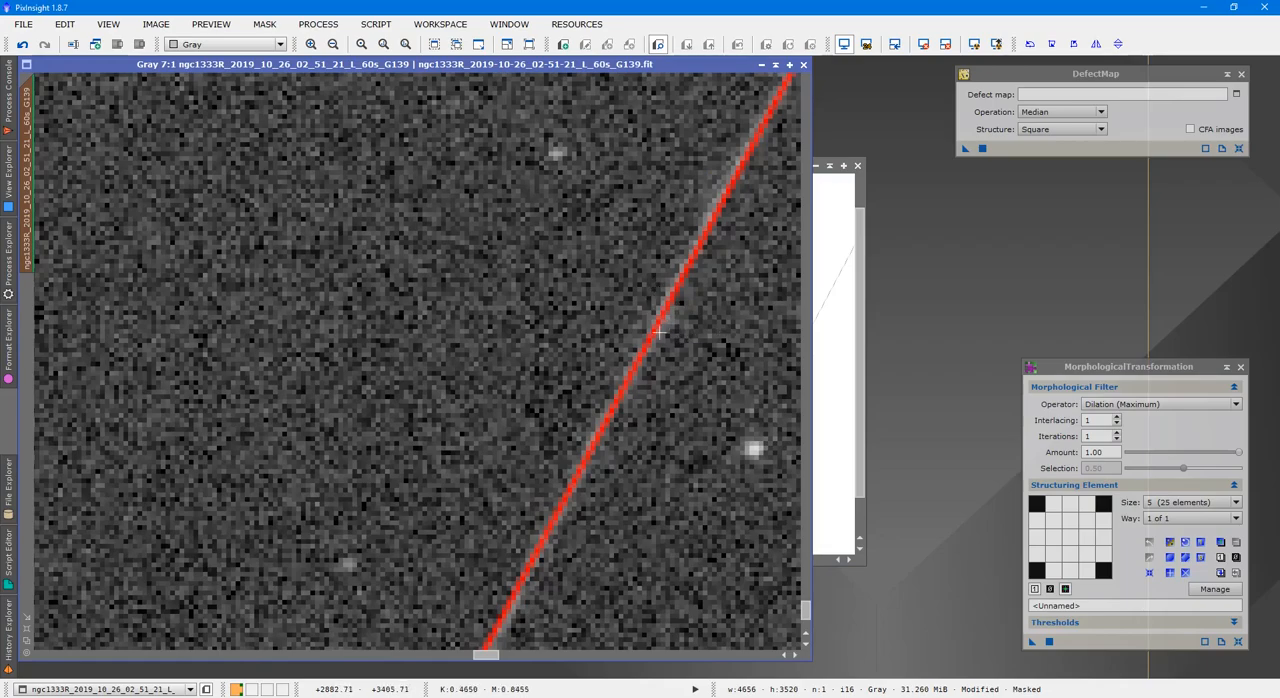
scroll(648, 349, "down", 2)
scroll(650, 339, "down", 2)
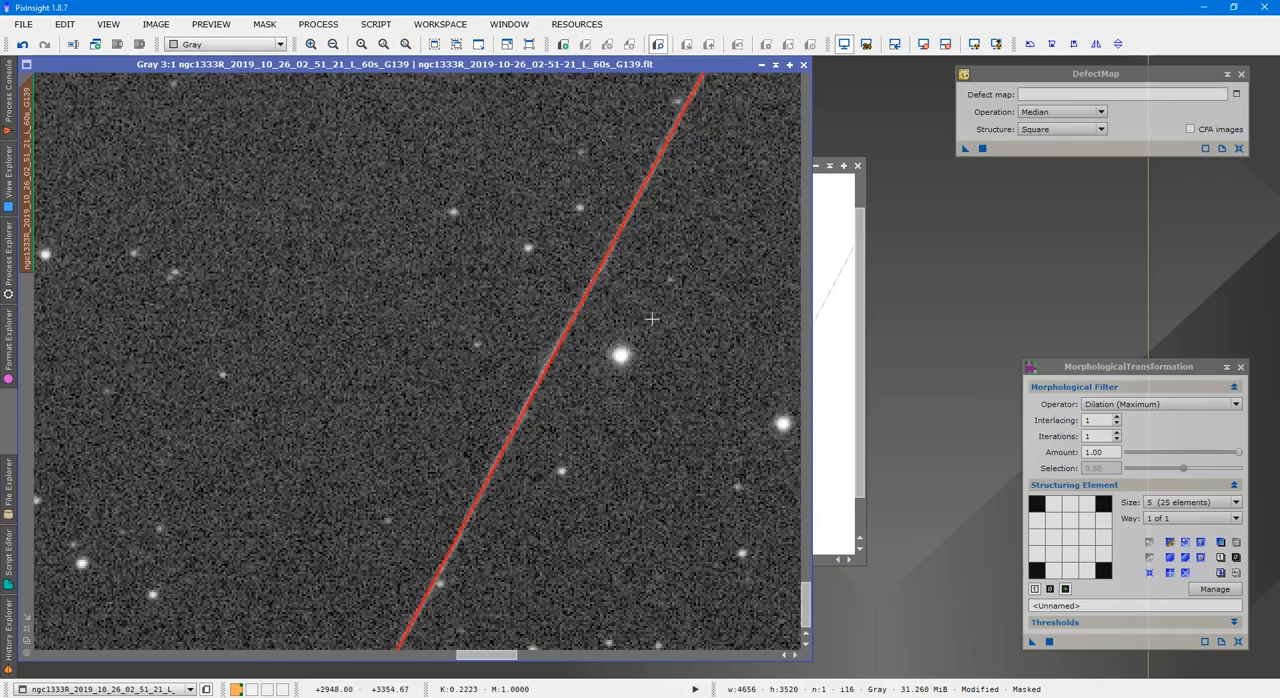
Invert the tracesatellite image and check the line's pixels up close
left_click(830, 352)
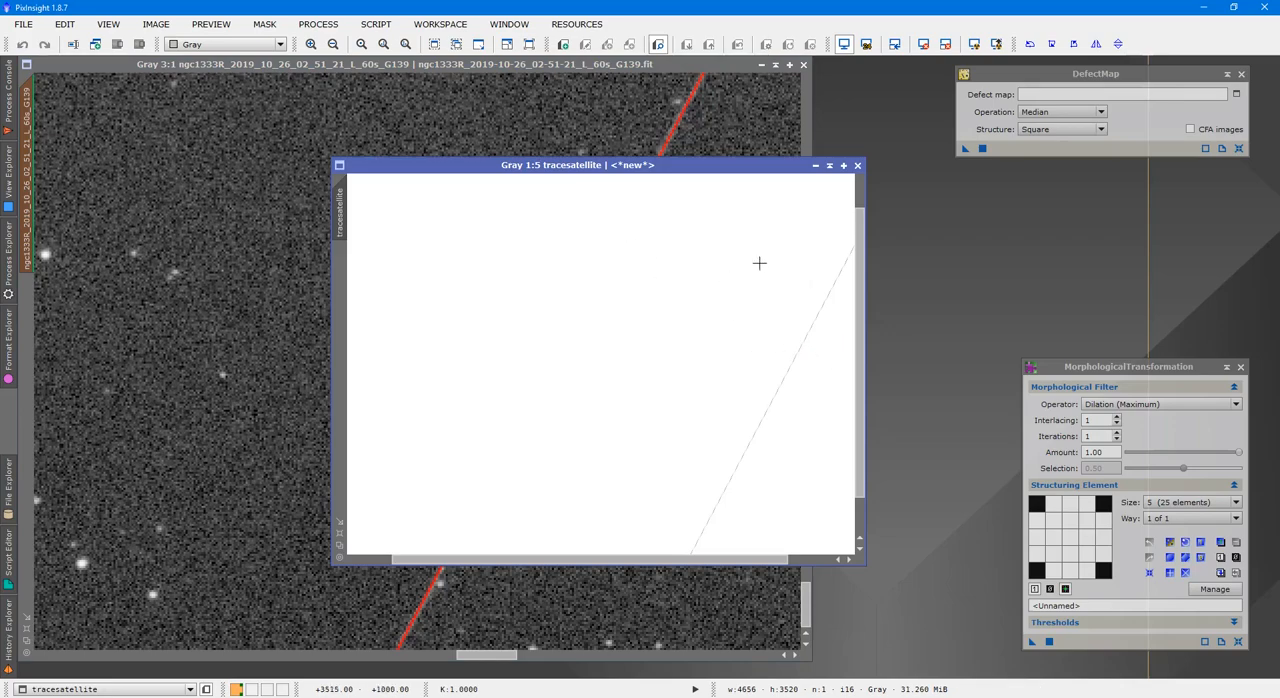
key("ctrl+i")
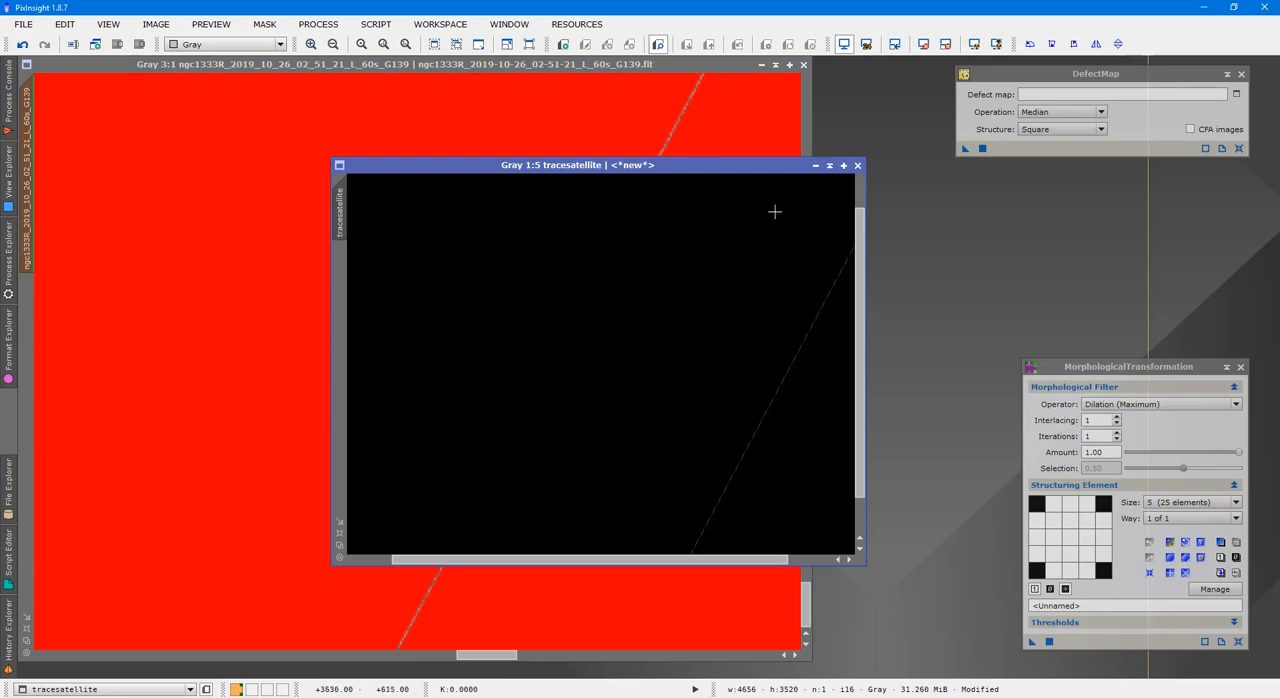
scroll(731, 397, "up", 3)
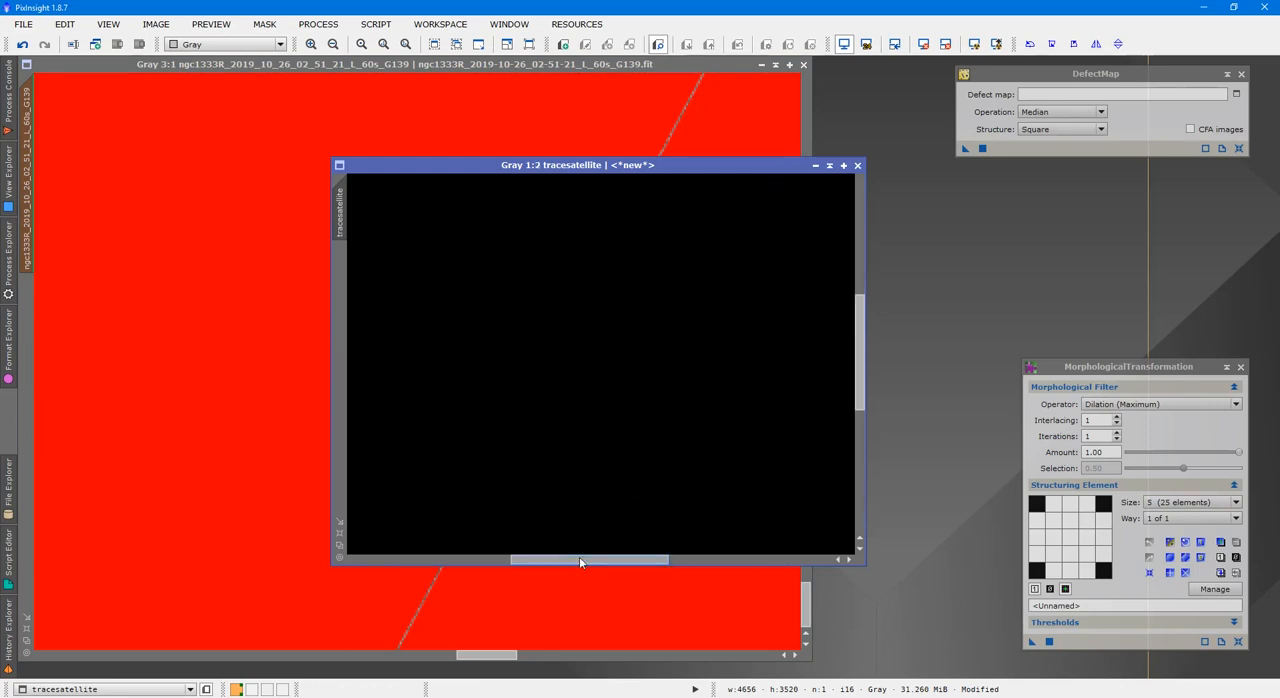
left_click_drag(580, 562, 722, 557)
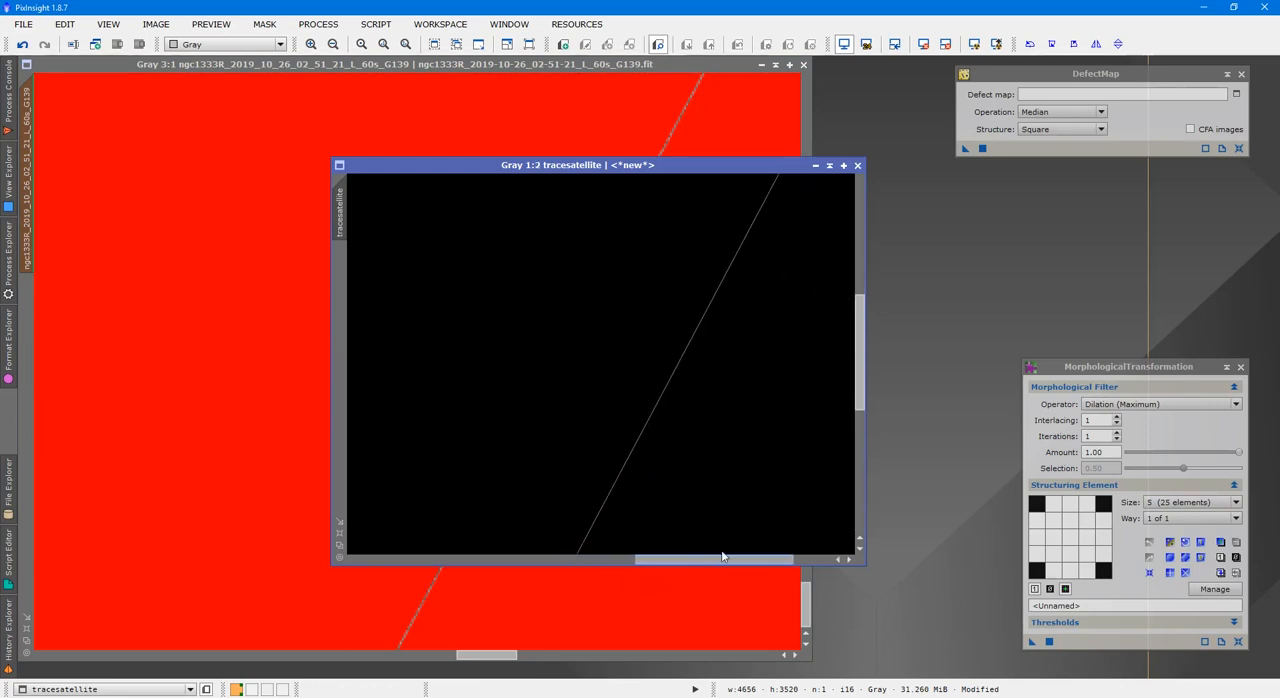
scroll(808, 340, "up", 2)
scroll(797, 340, "up", 2)
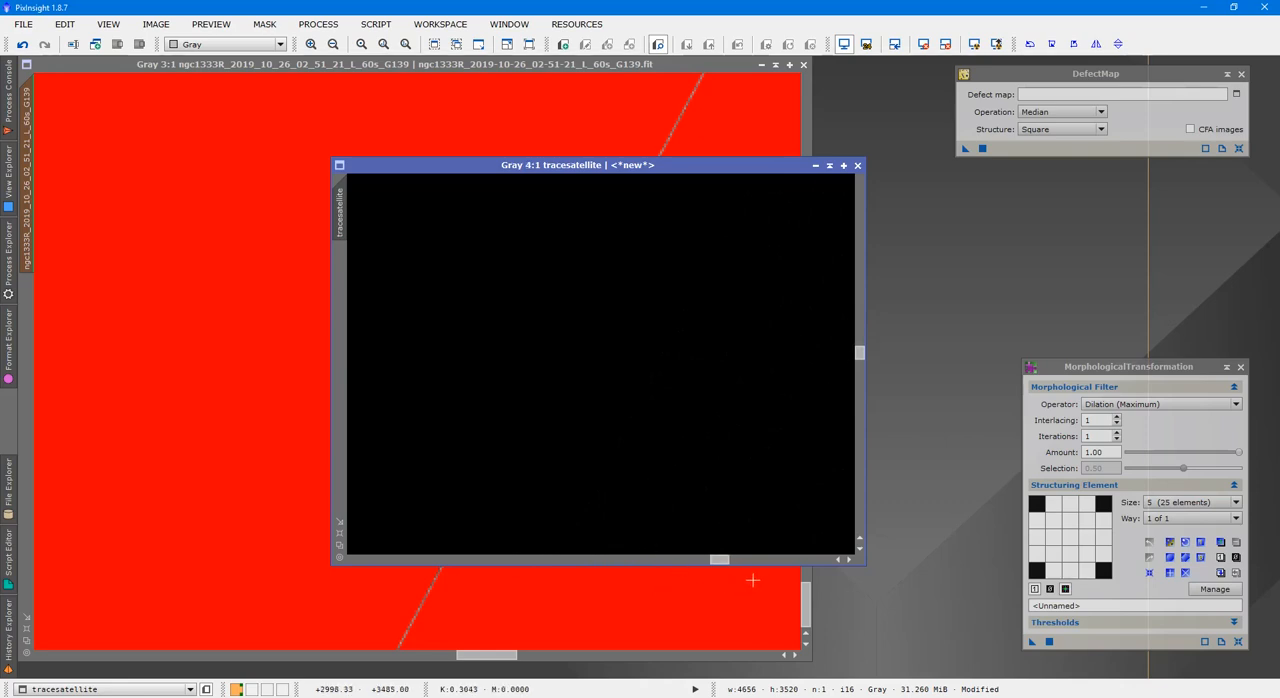
left_click_drag(726, 562, 740, 560)
scroll(751, 418, "up", 4)
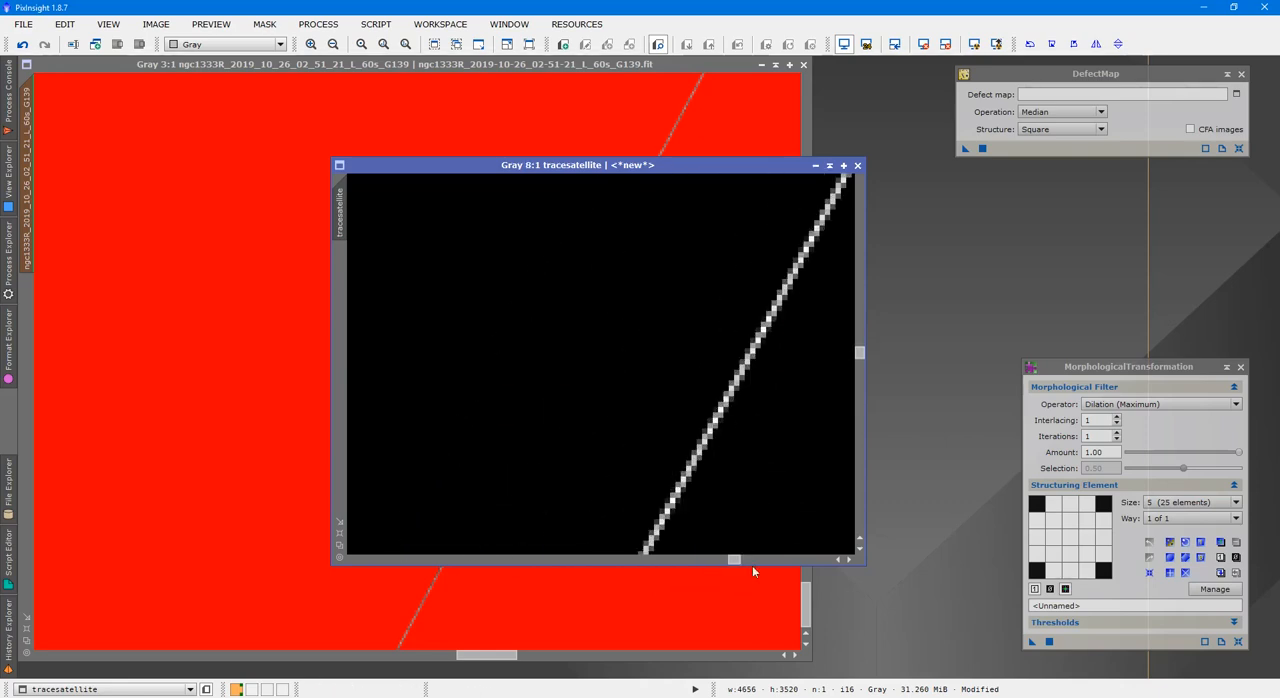
Apply Binarize to tracesatellite with a joint RGB/K threshold of 0.02 and close the process
left_click(318, 24)
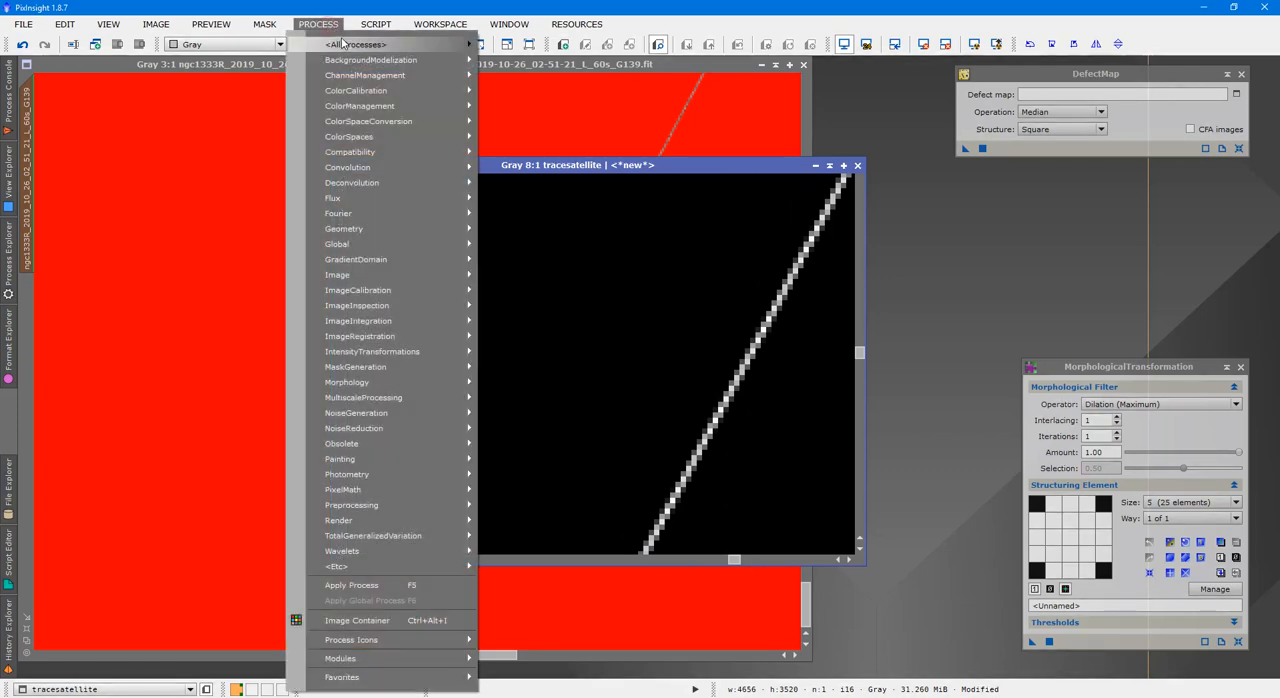
mouse_move(358, 46)
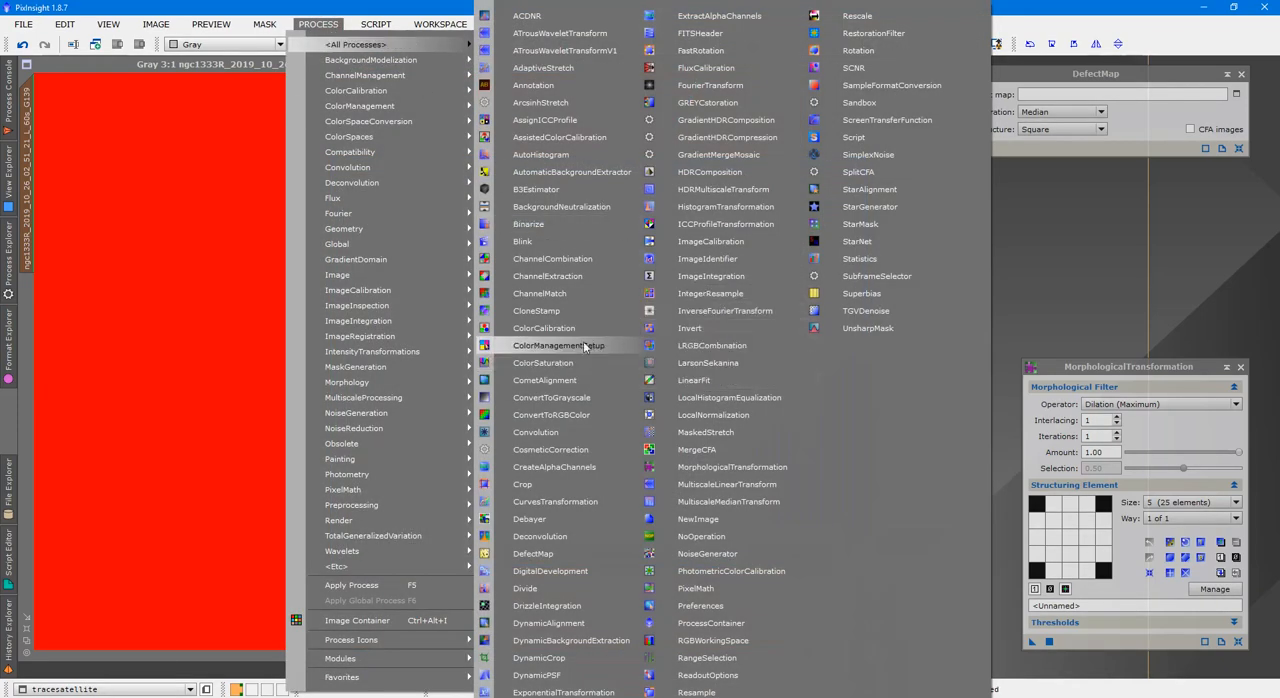
left_click(562, 225)
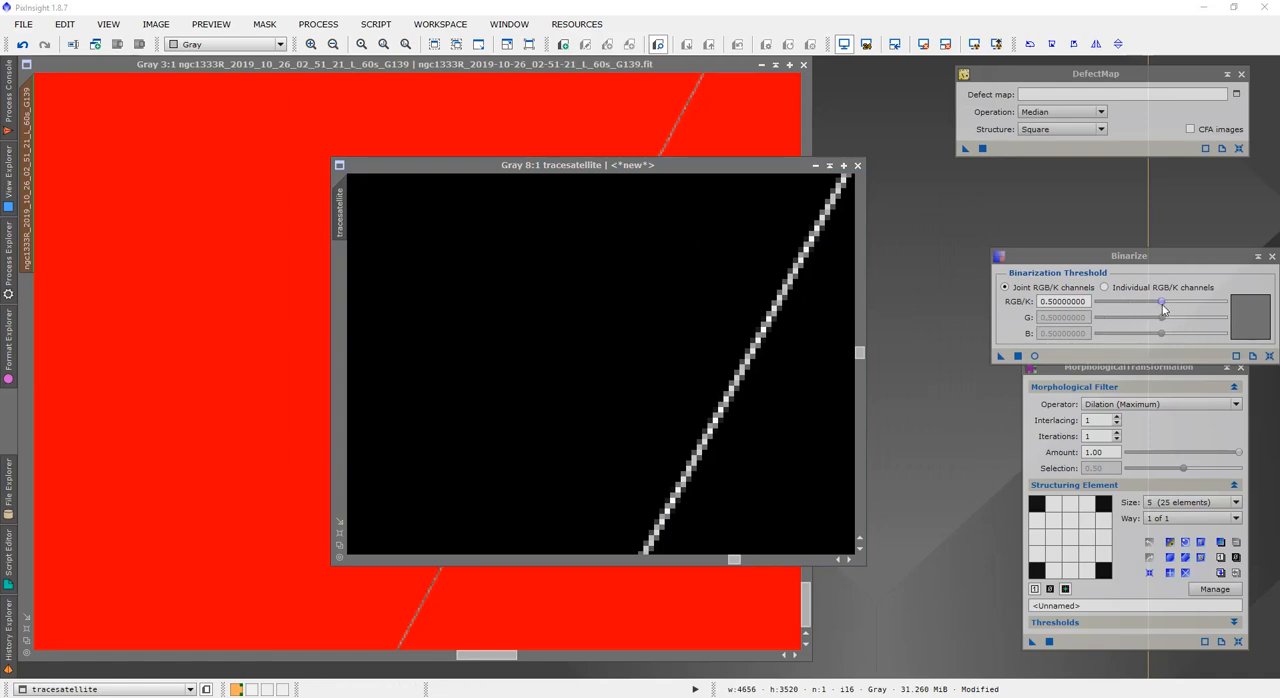
left_click_drag(1161, 303, 1097, 310)
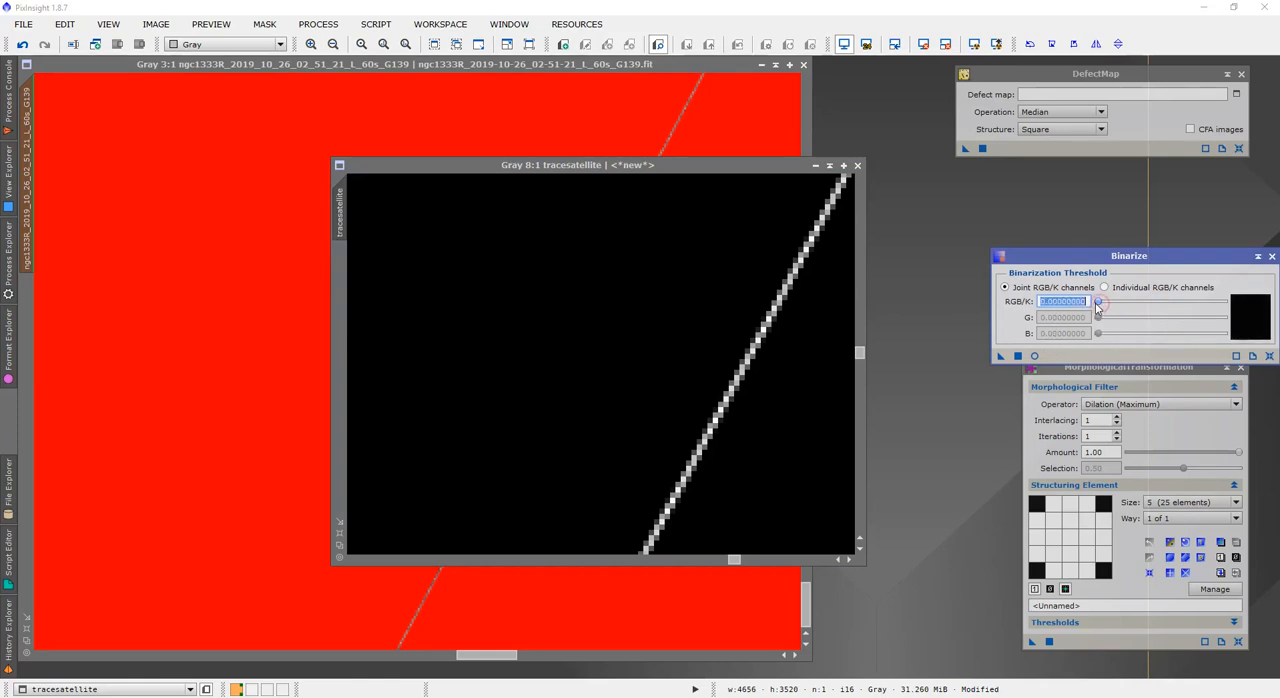
left_click(1098, 307)
left_click_drag(1097, 307, 1100, 307)
left_click_drag(1001, 356, 772, 366)
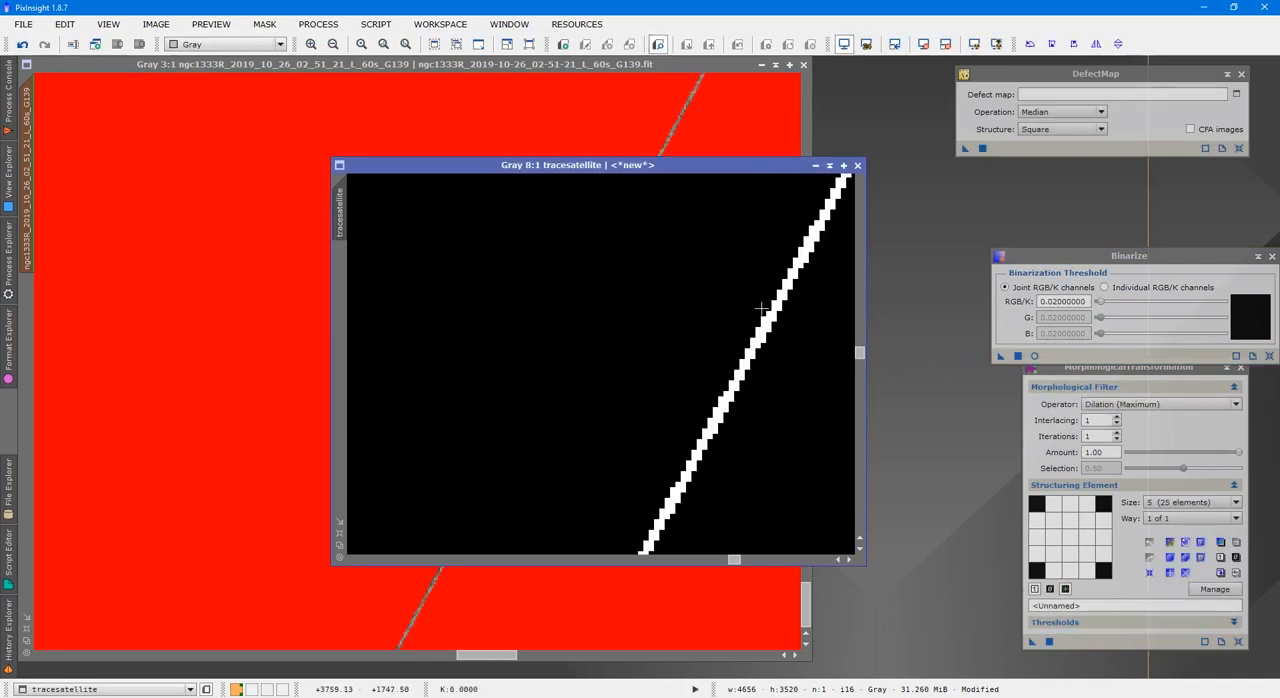
left_click(1269, 257)
Compare the binarized mask's width with the trail on the ngc1333R frame by toggling the mask overlay
left_click(737, 125)
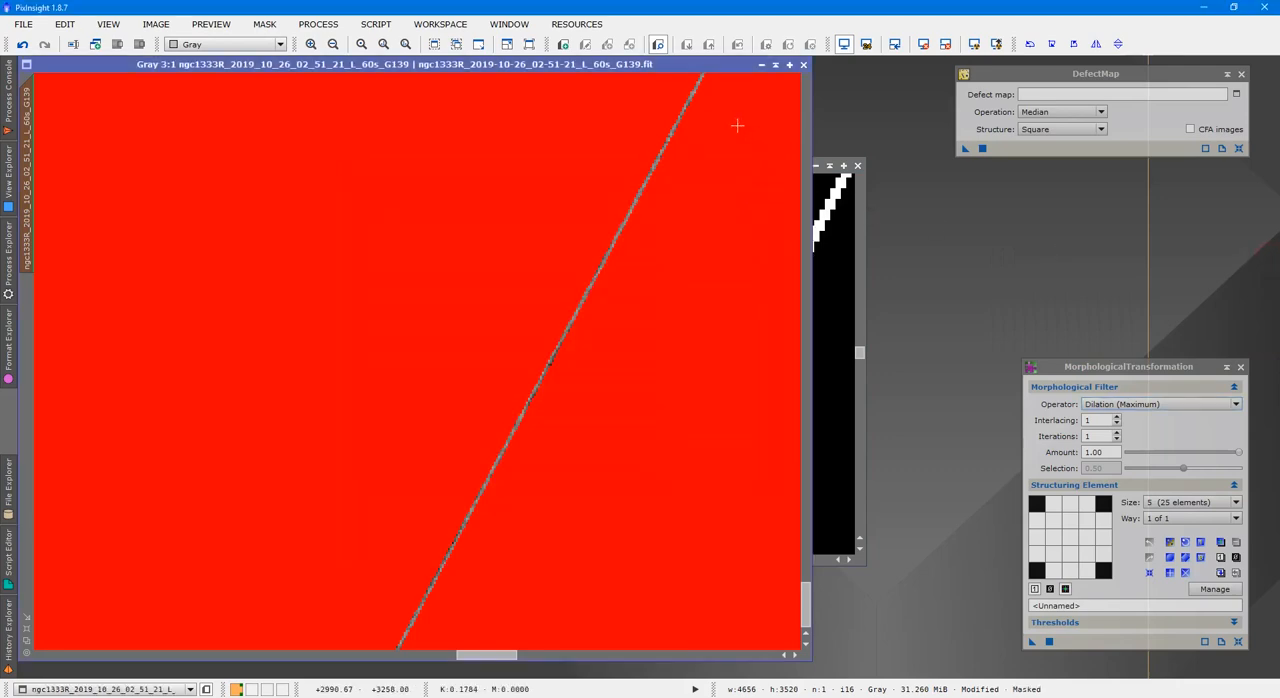
scroll(720, 237, "up", 3)
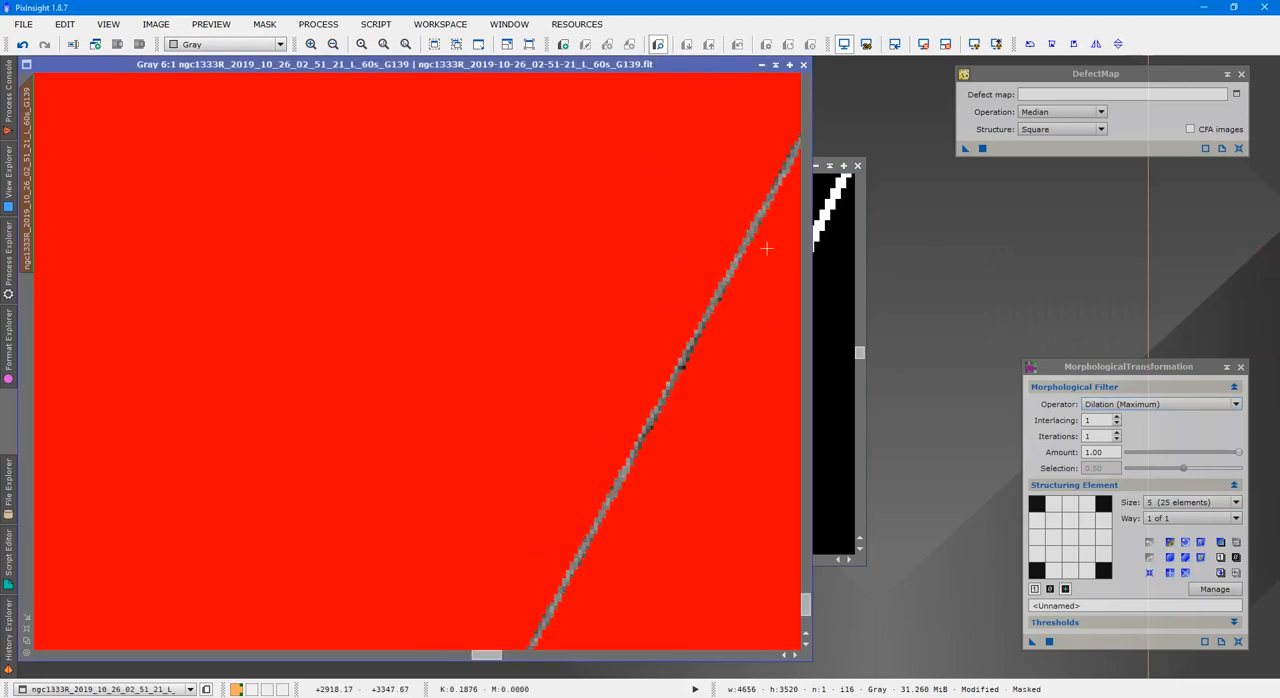
key("ctrl+k")
key("ctrl+k")
key("ctrl+k")
key("ctrl+k")
key("ctrl+k")
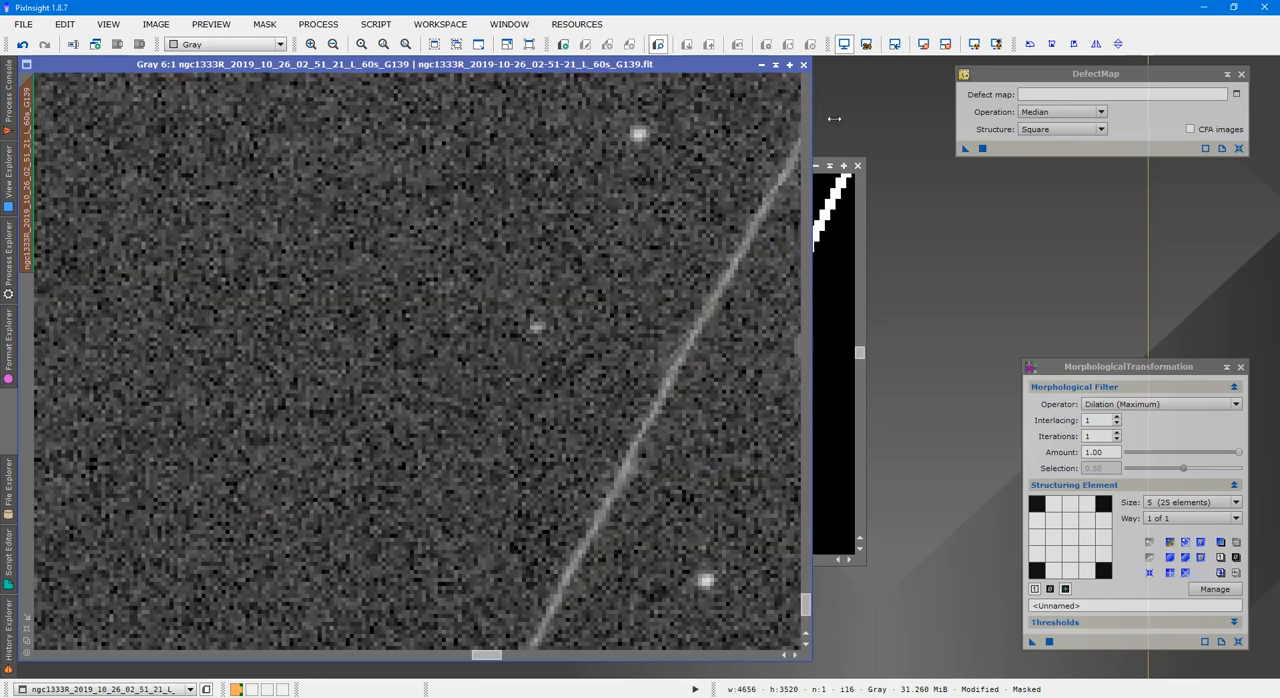
Thicken the tracesatellite line using MorphologicalTransformation with Dilation (Maximum), size 5, one iteration and amount 1.00
left_click(819, 253)
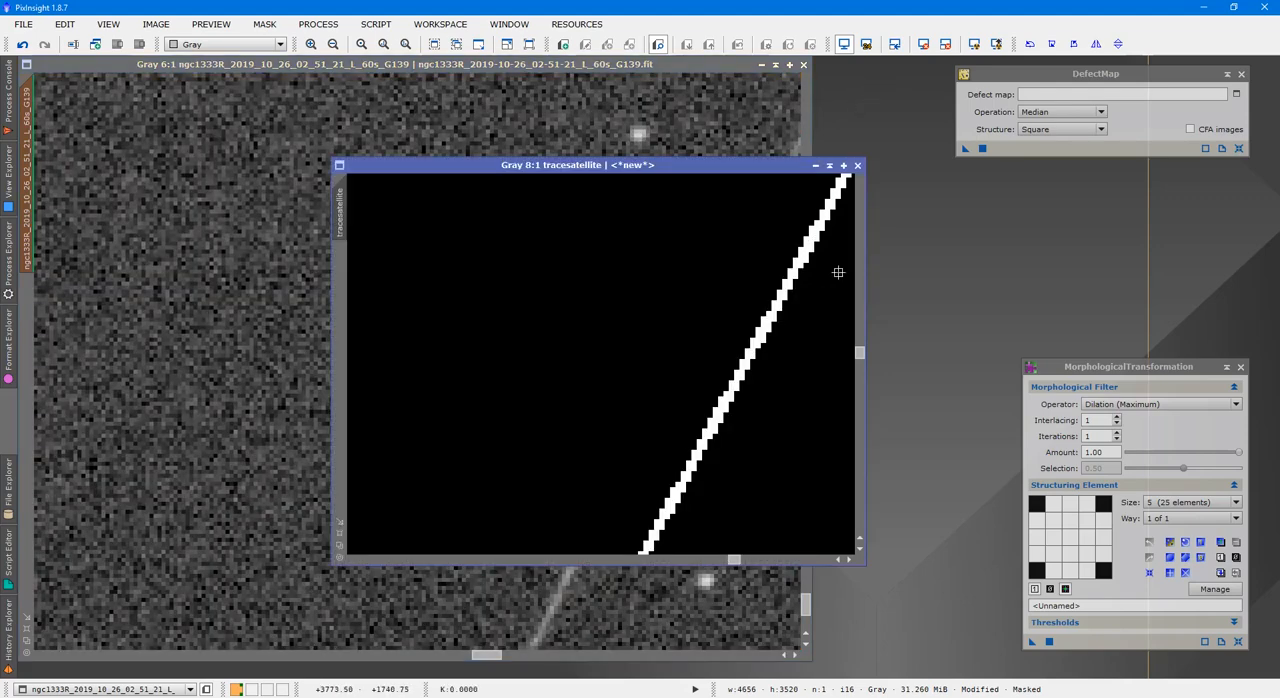
left_click_drag(1070, 370, 1050, 285)
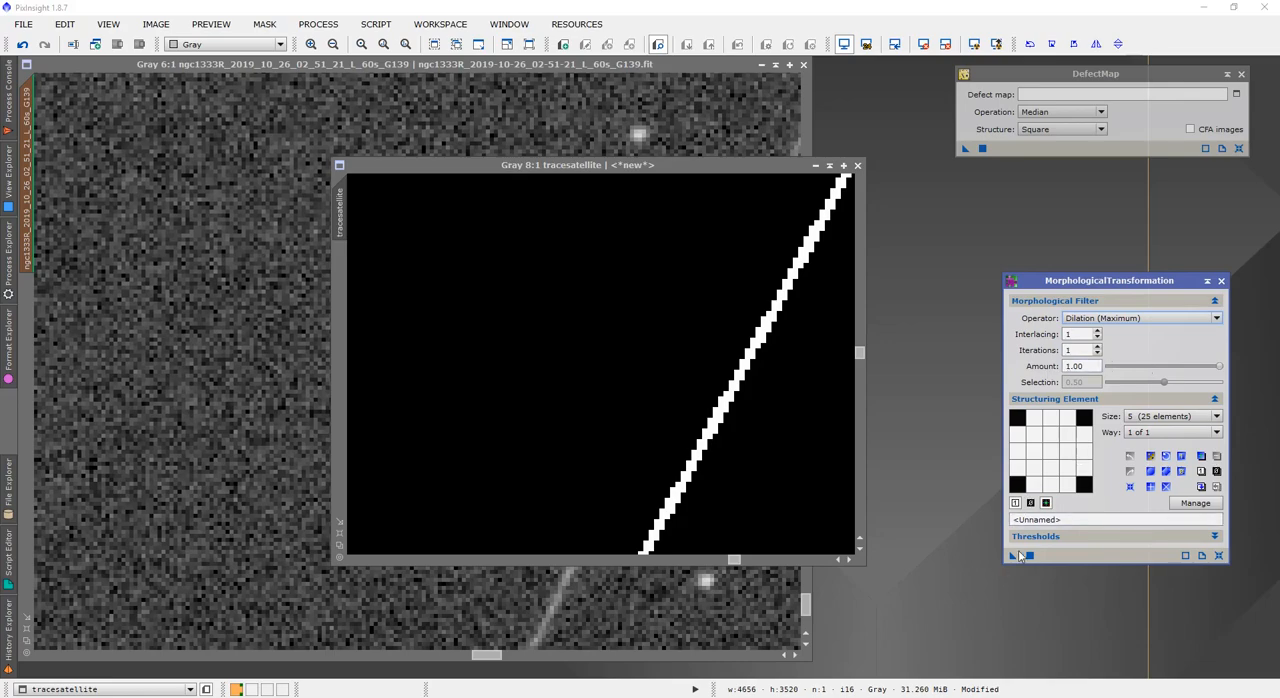
left_click_drag(1015, 554, 712, 436)
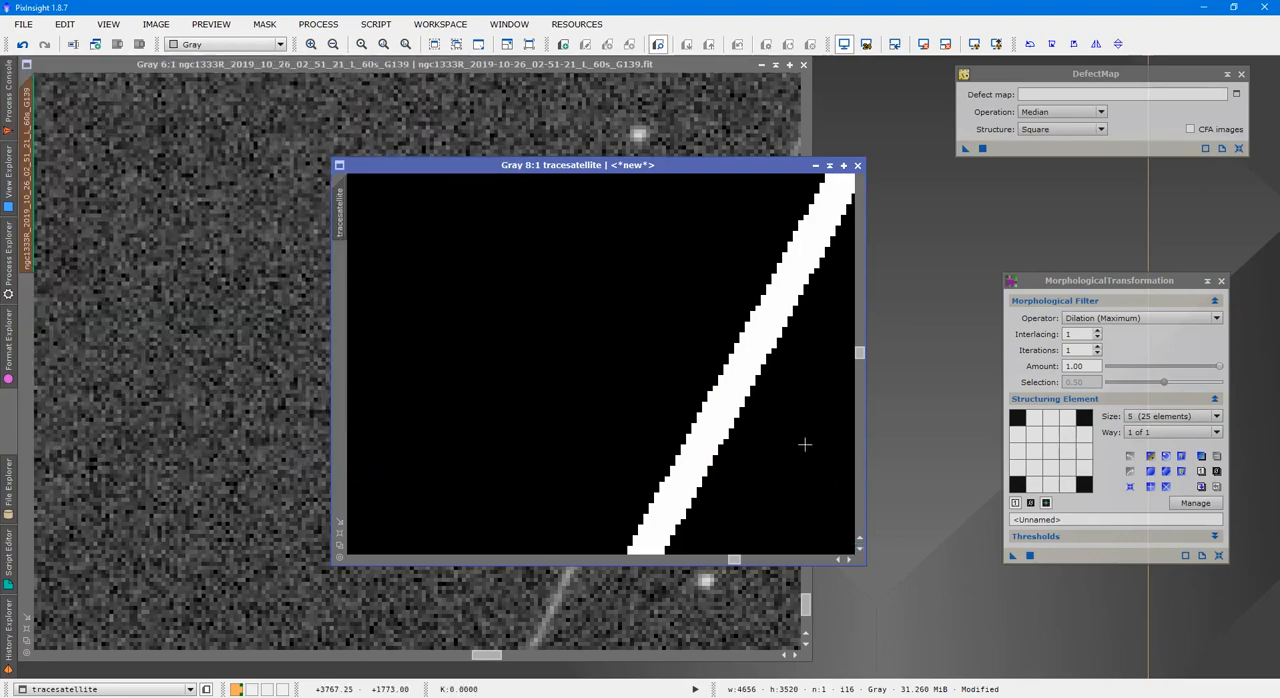
Show the mask overlay on the ngc1333R frame and inspect the dilated line's coverage along the trail
left_click(627, 130)
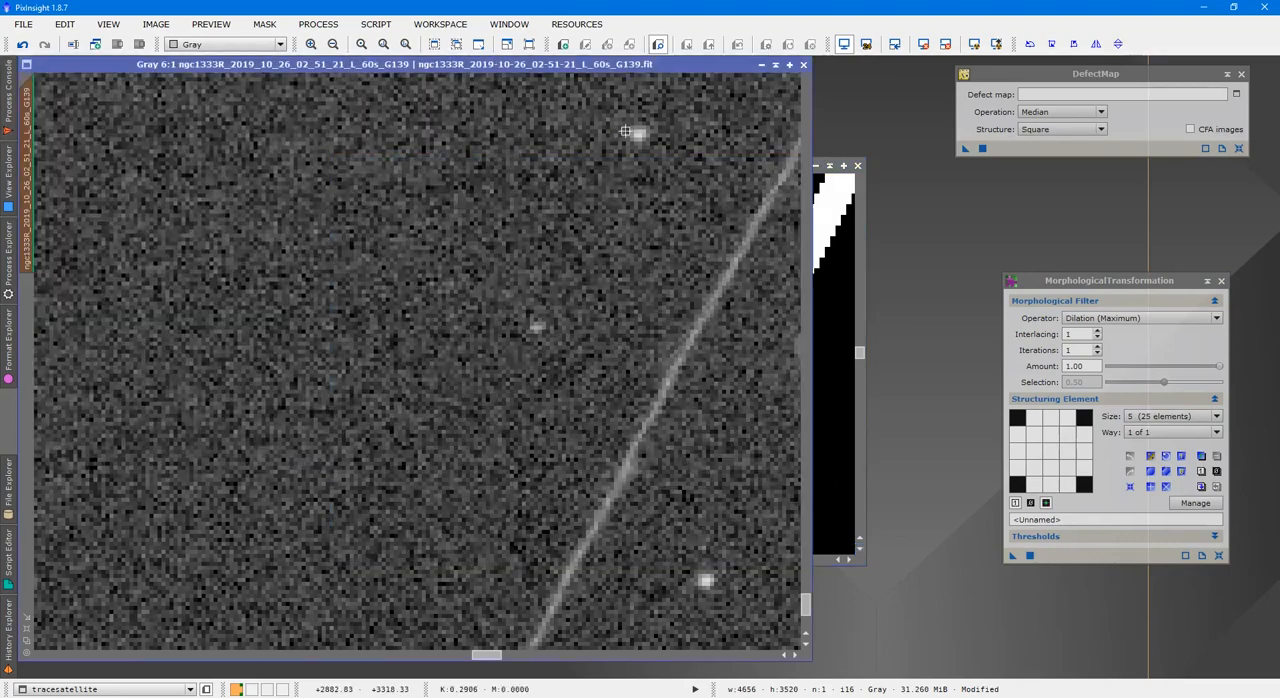
key("ctrl+k")
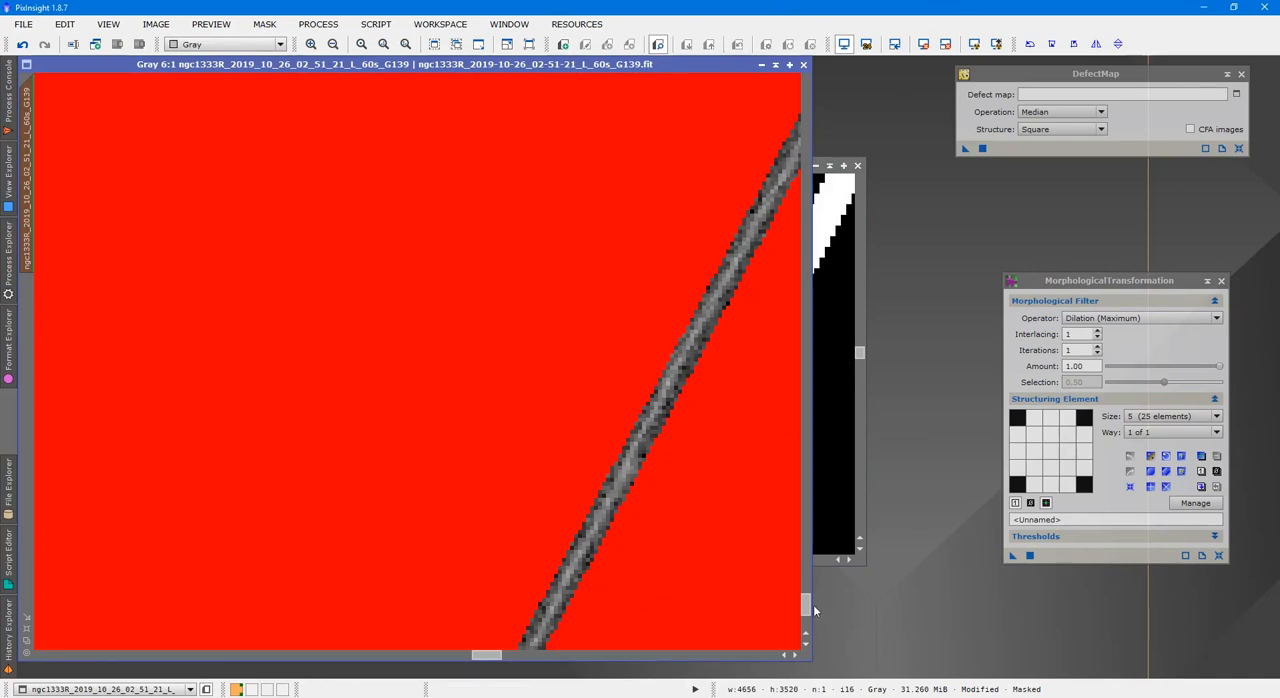
left_click_drag(806, 605, 806, 587)
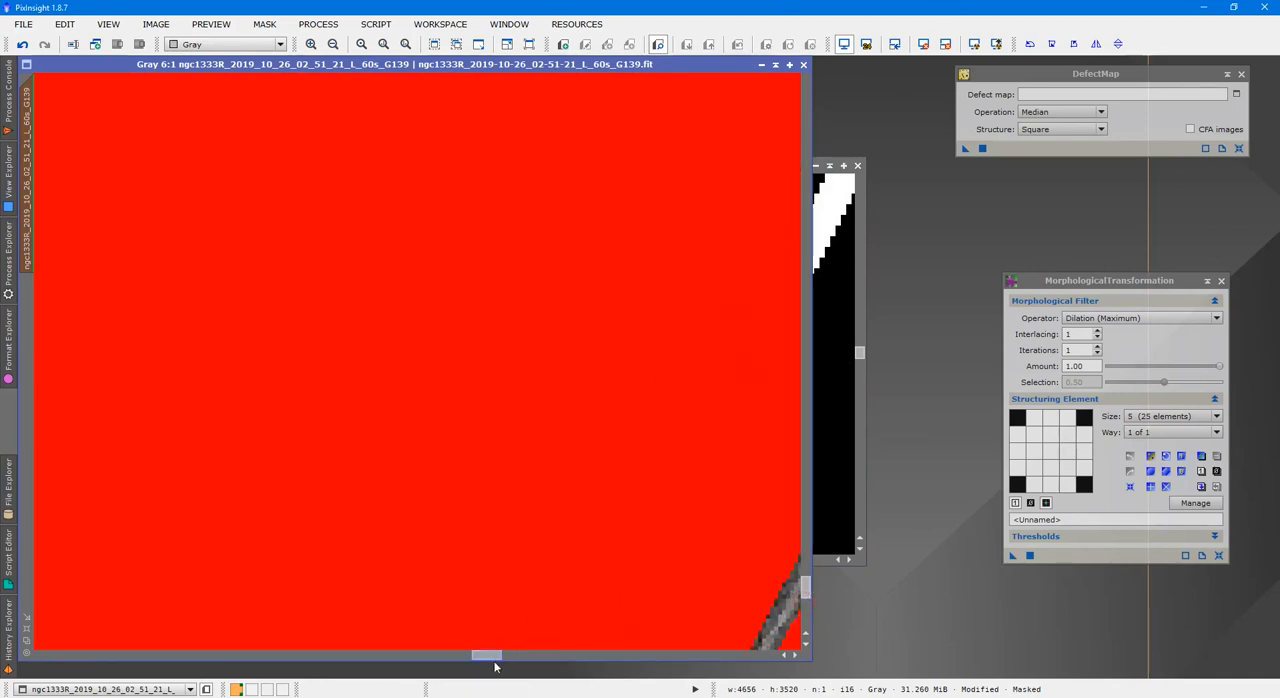
left_click_drag(494, 660, 526, 660)
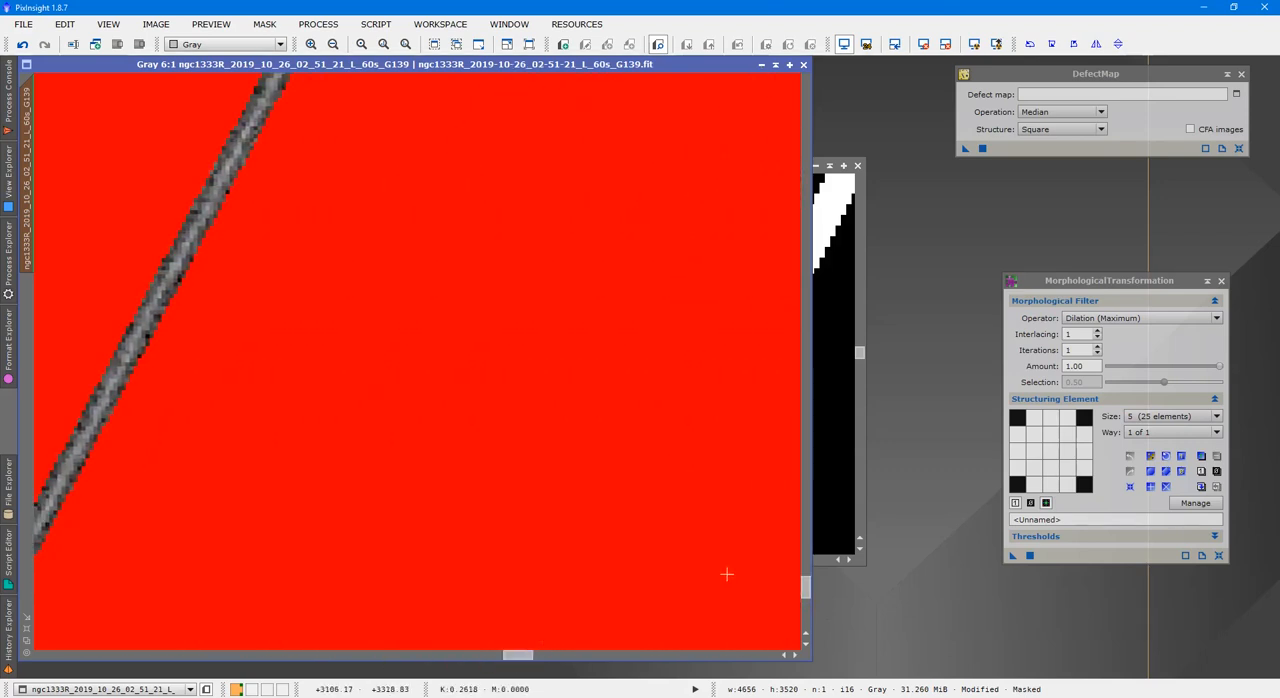
left_click_drag(806, 590, 807, 560)
scroll(666, 399, "down", 2)
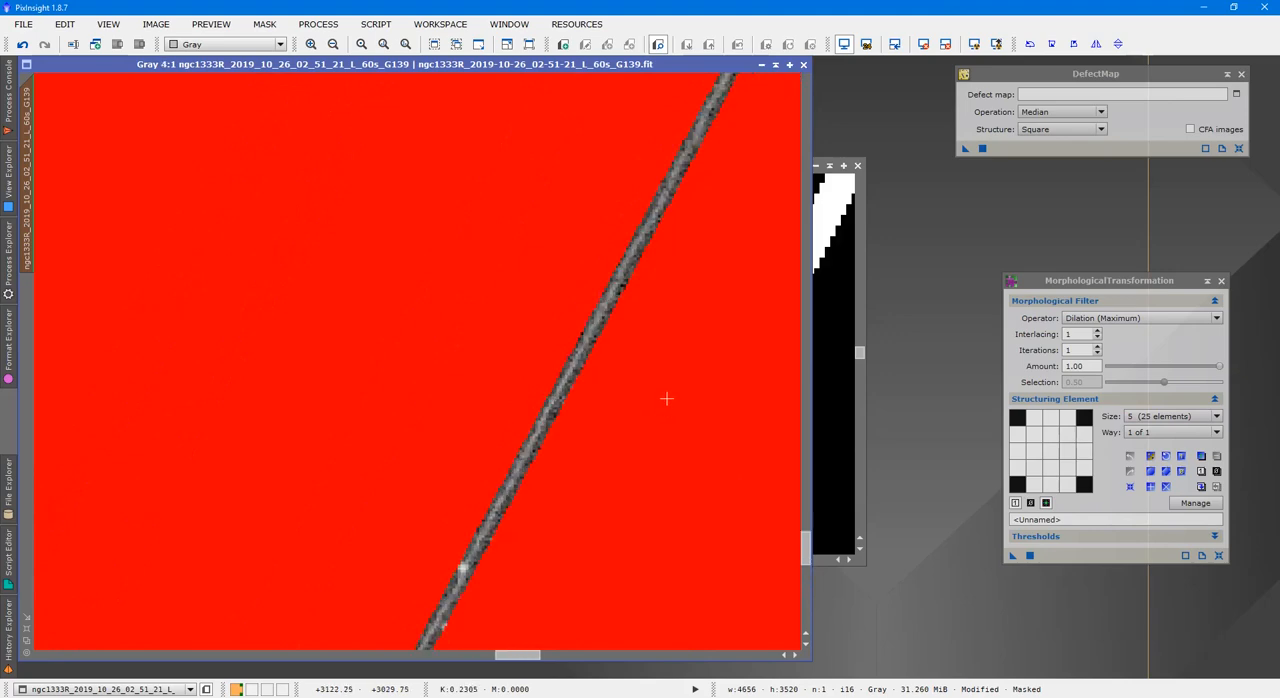
scroll(666, 399, "down", 4)
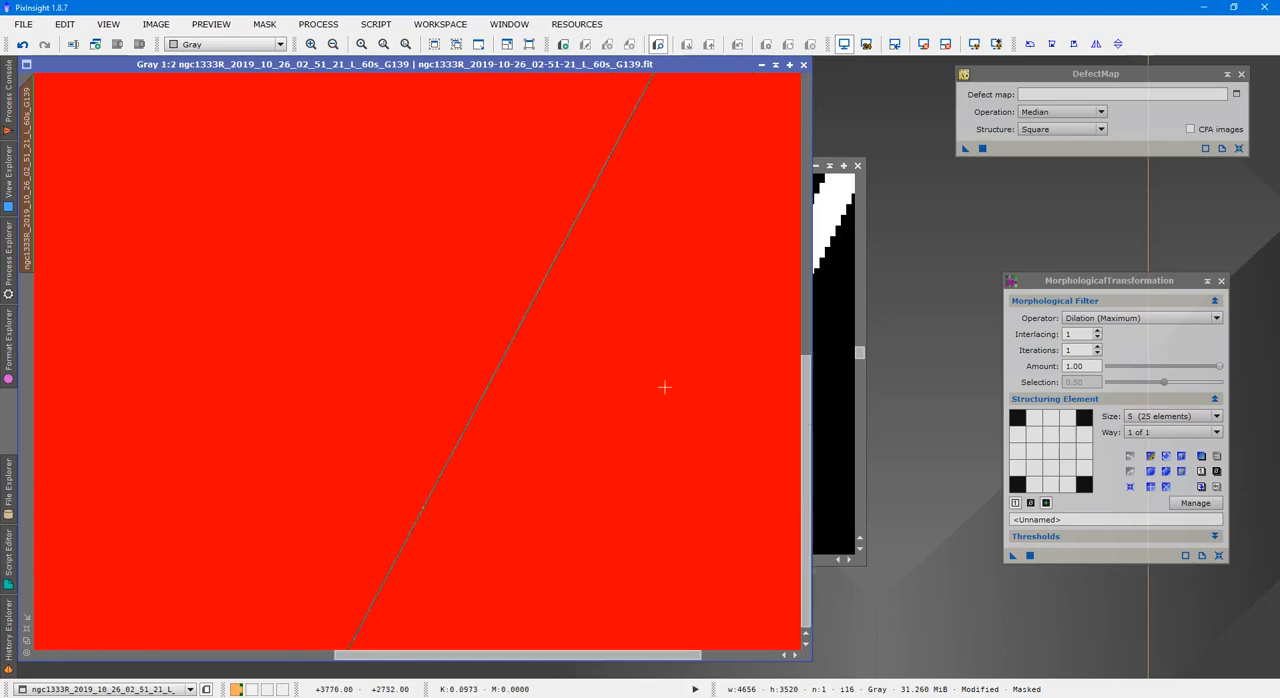
Remove the mask from the ngc1333R frame and invert the dilated tracesatellite image
left_click(844, 342)
left_click(385, 120)
right_click(427, 148)
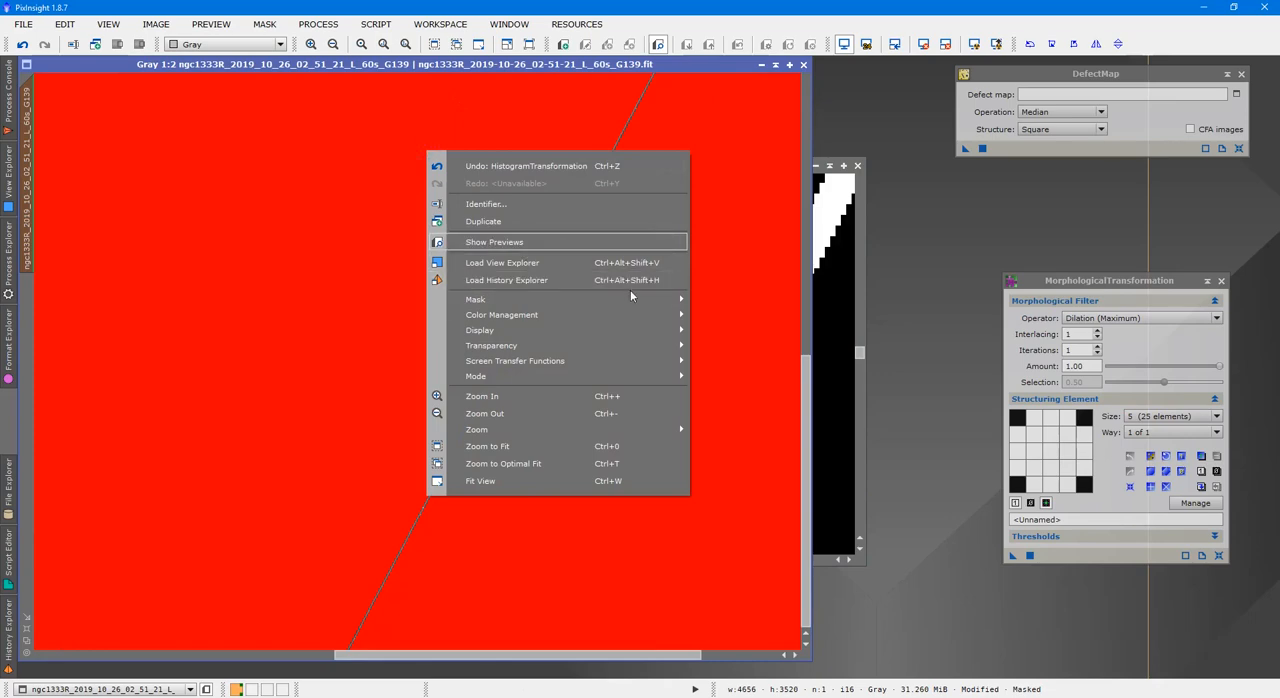
left_click(703, 315)
left_click(821, 325)
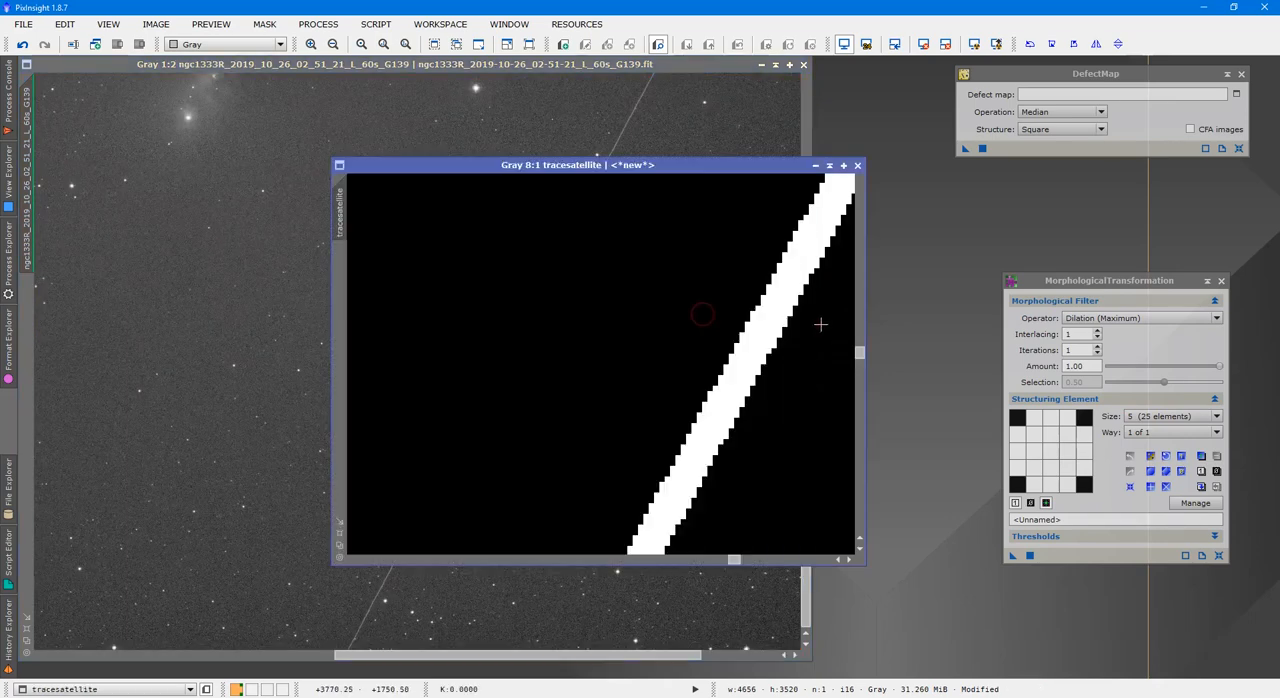
key("ctrl+i")
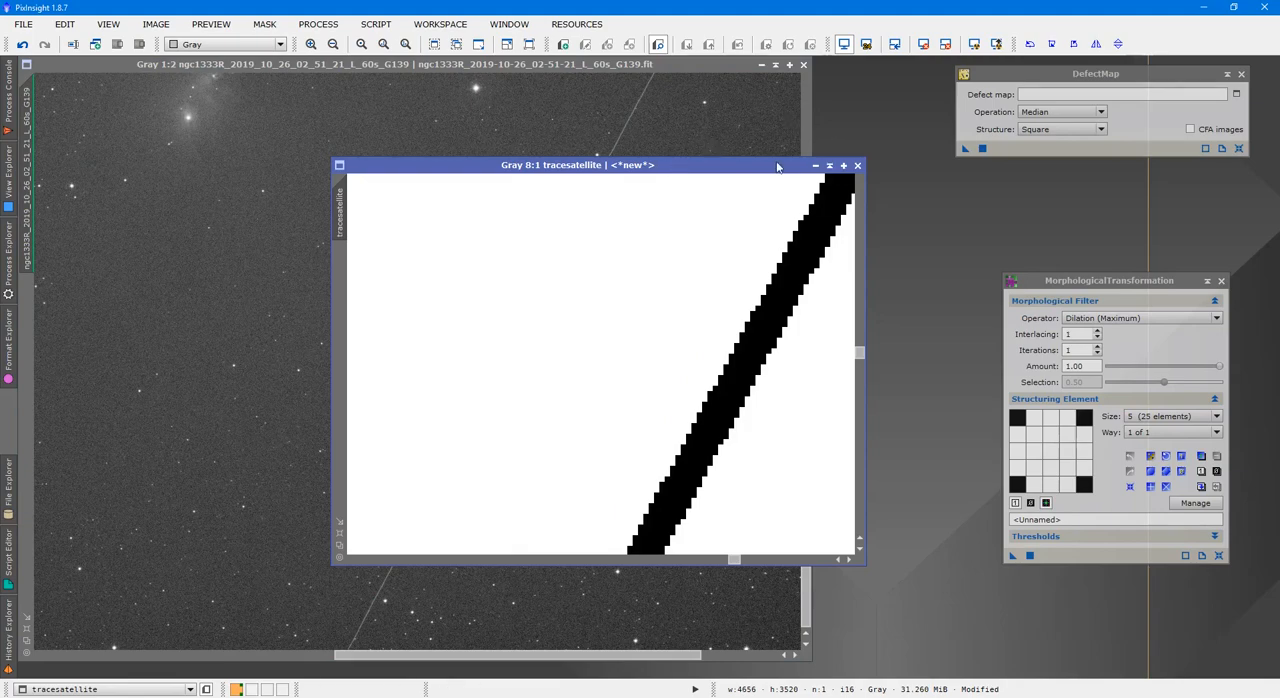
Select the tracesatellite image as the defect map in the DefectMap process
left_click_drag(775, 168, 1188, 195)
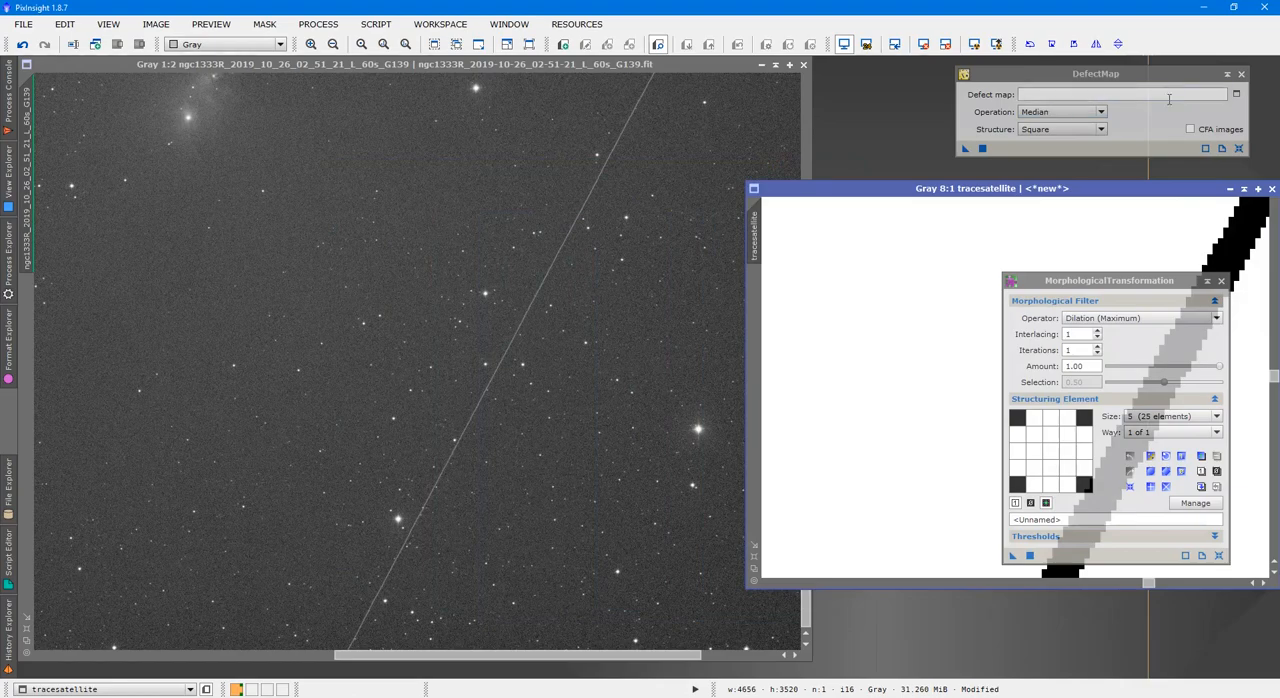
left_click(1236, 94)
left_click(655, 345)
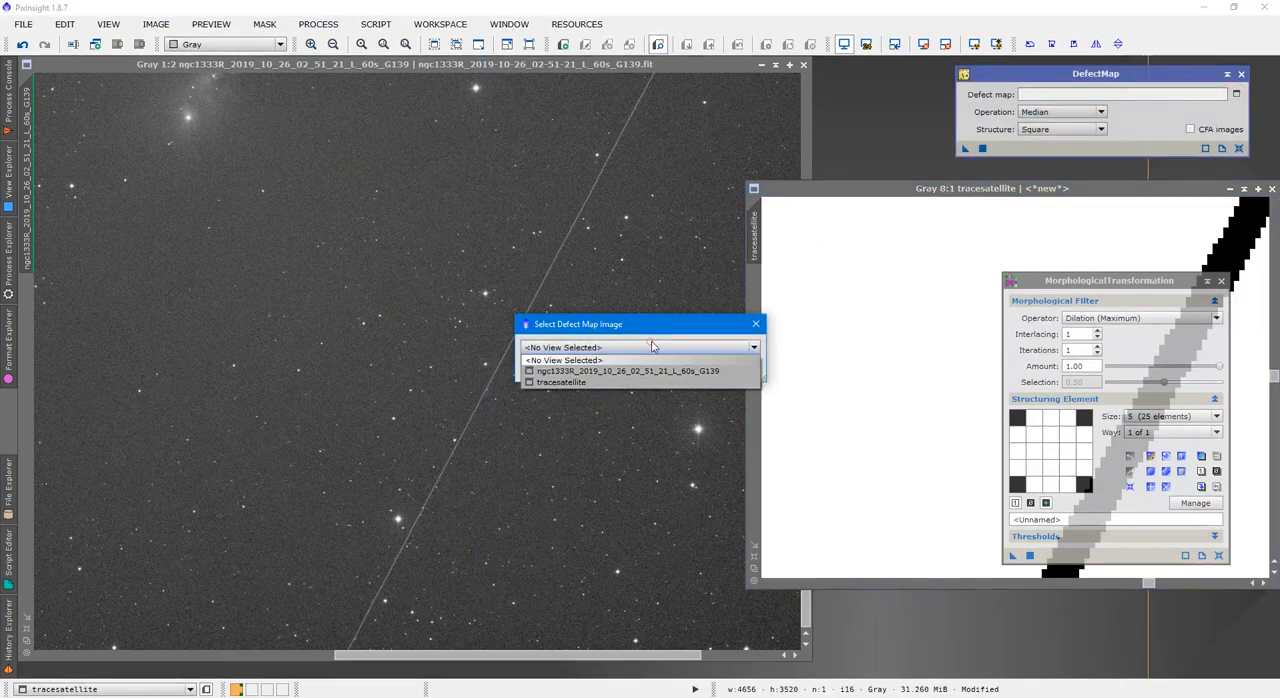
left_click(614, 381)
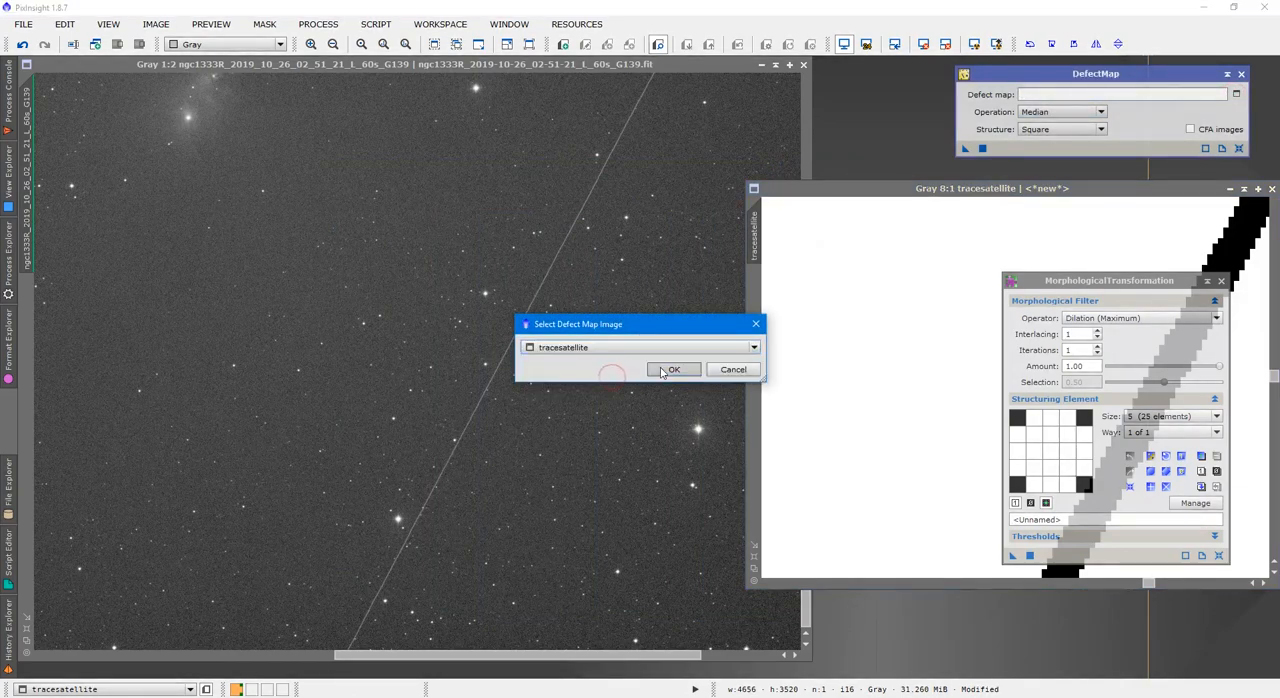
left_click(672, 369)
Try DefectMap with Median operation and Square structure on the ngc1333R frame, and undo it
left_click_drag(966, 149, 410, 222)
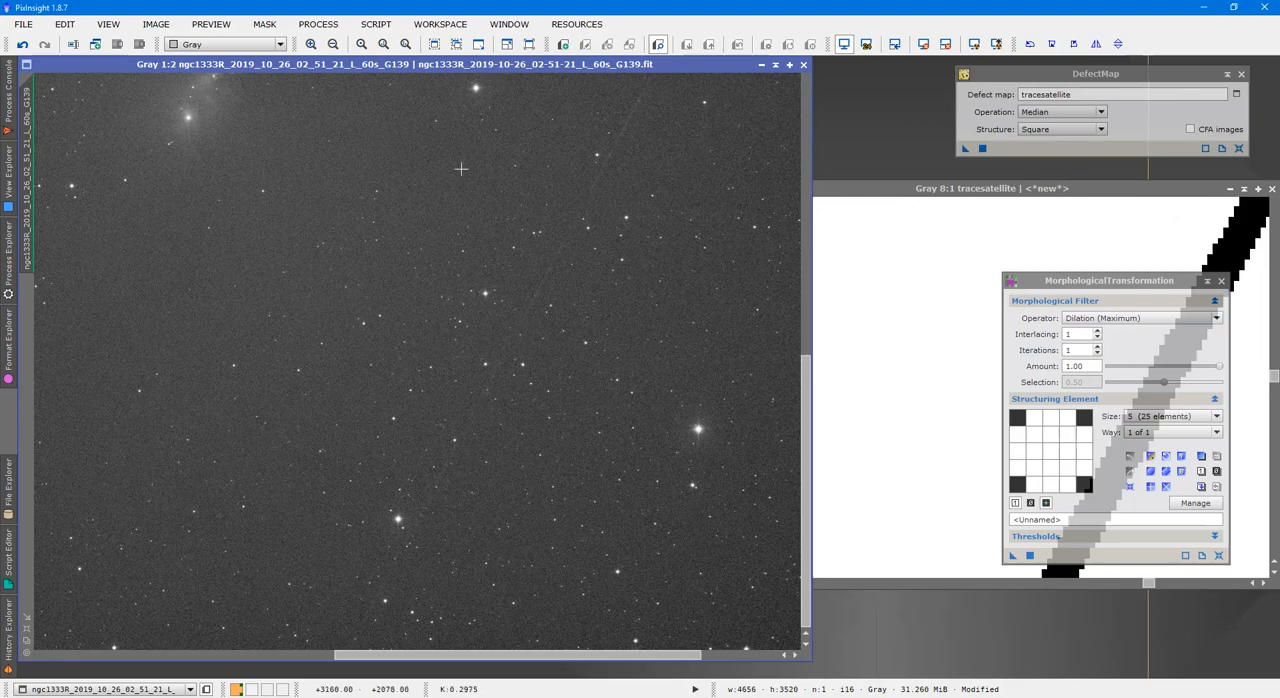
left_click(22, 44)
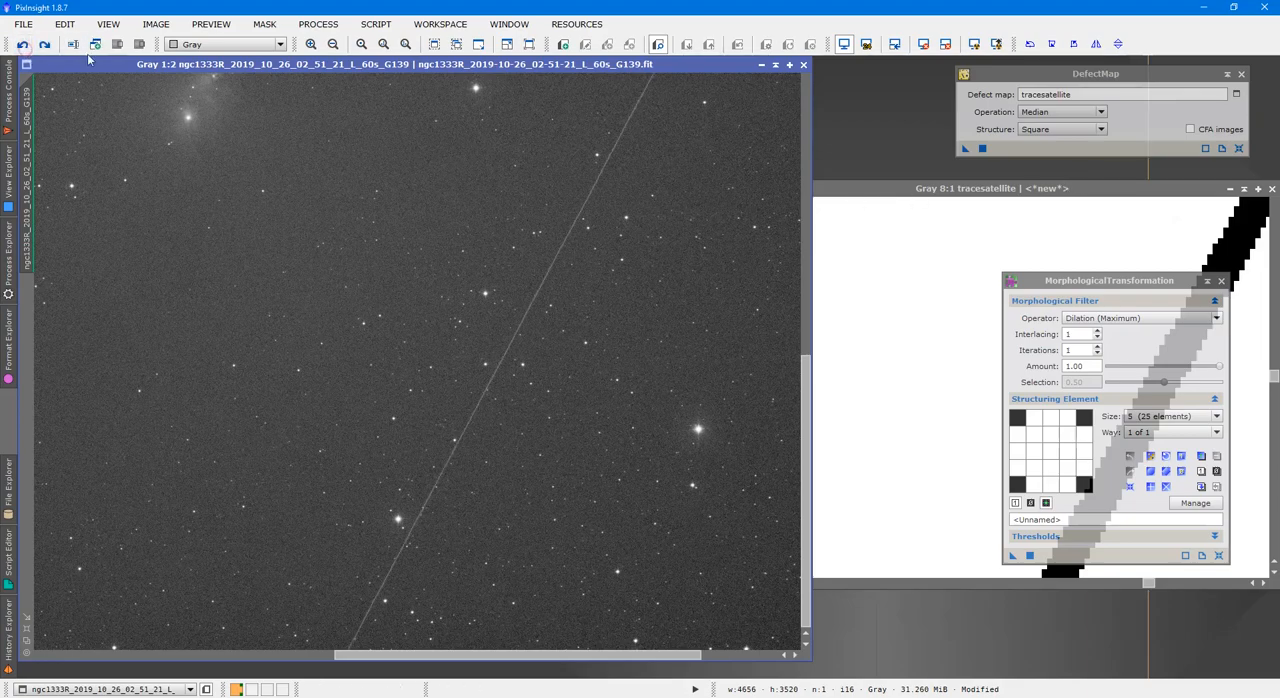
Widen the tracesatellite line by inverting the image, repeating the size 5 dilation and inverting it back, and close MorphologicalTransformation
left_click(1013, 239)
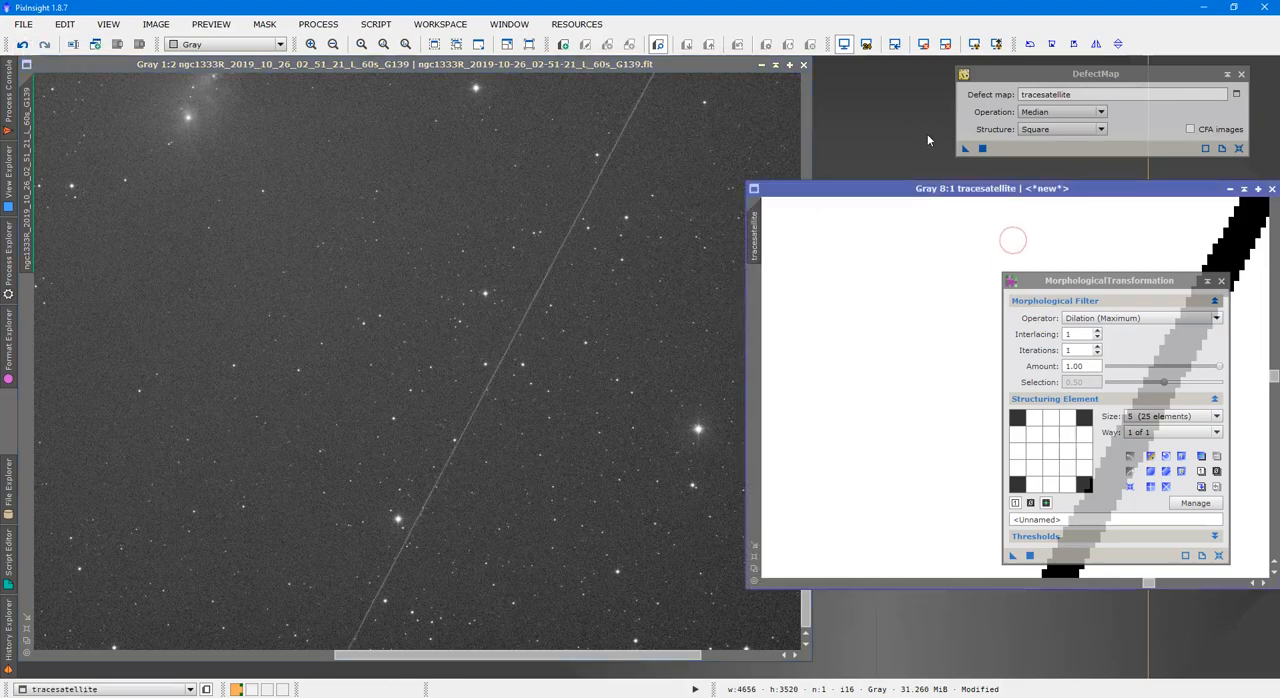
key("ctrl+i")
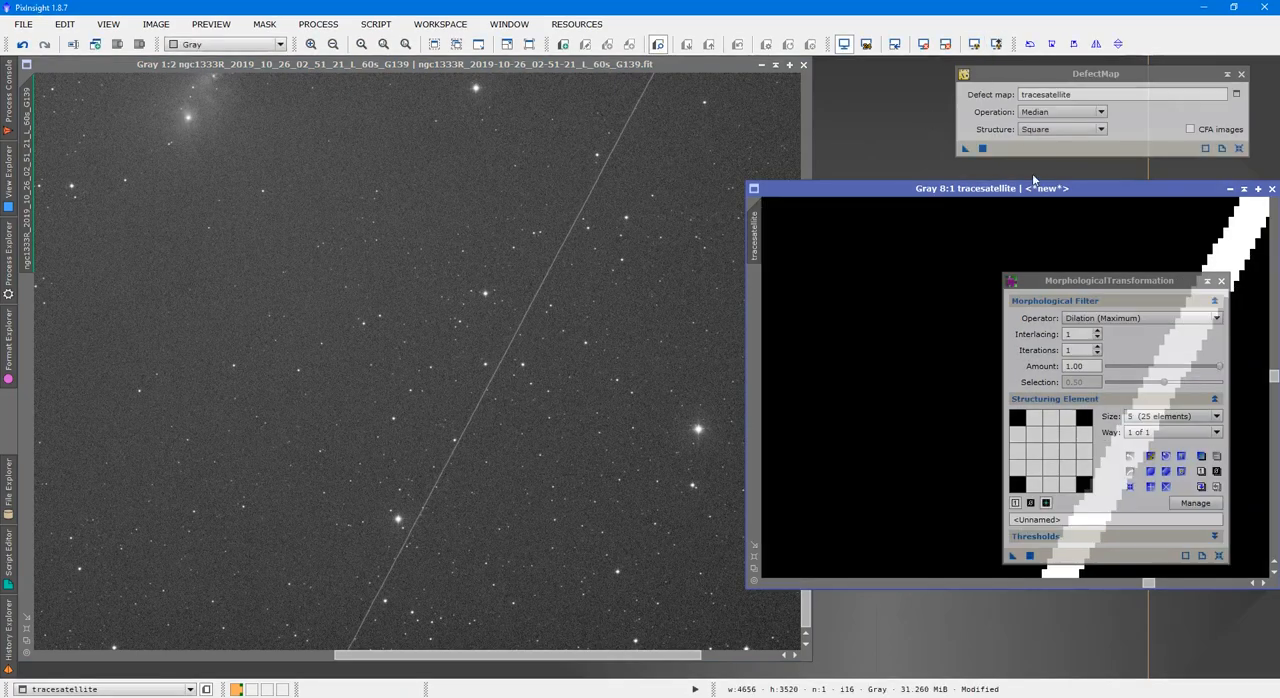
left_click(1012, 557)
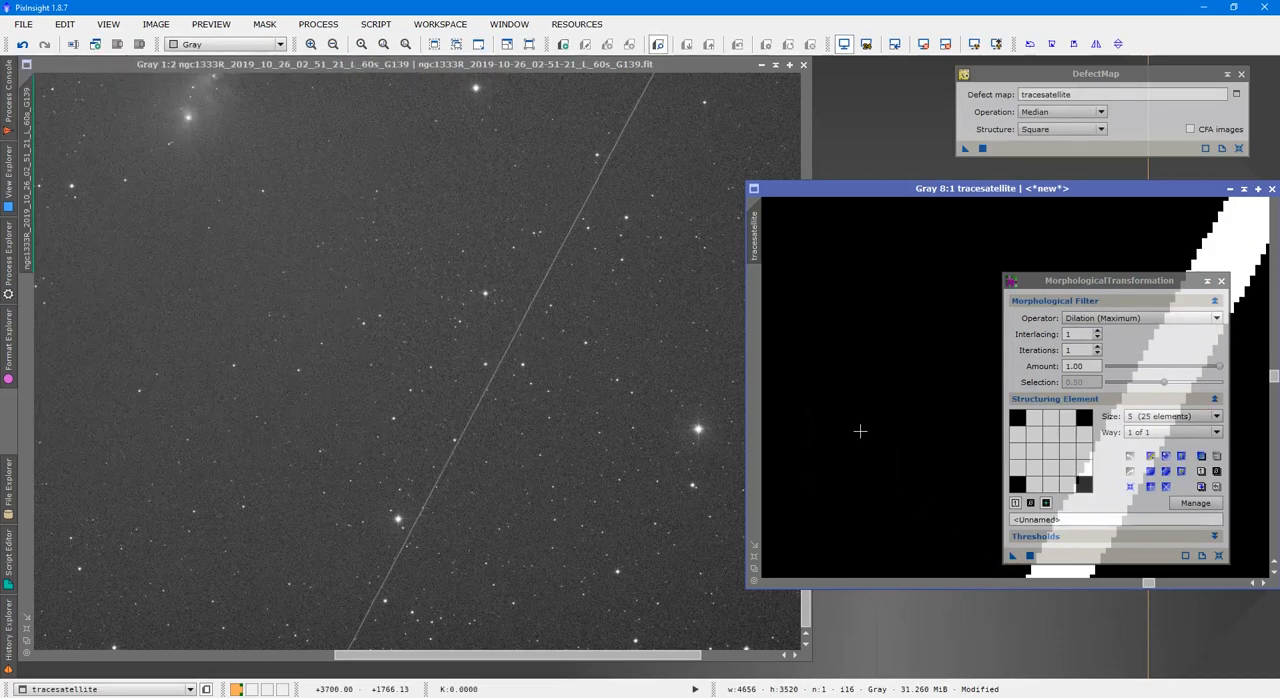
key("ctrl+i")
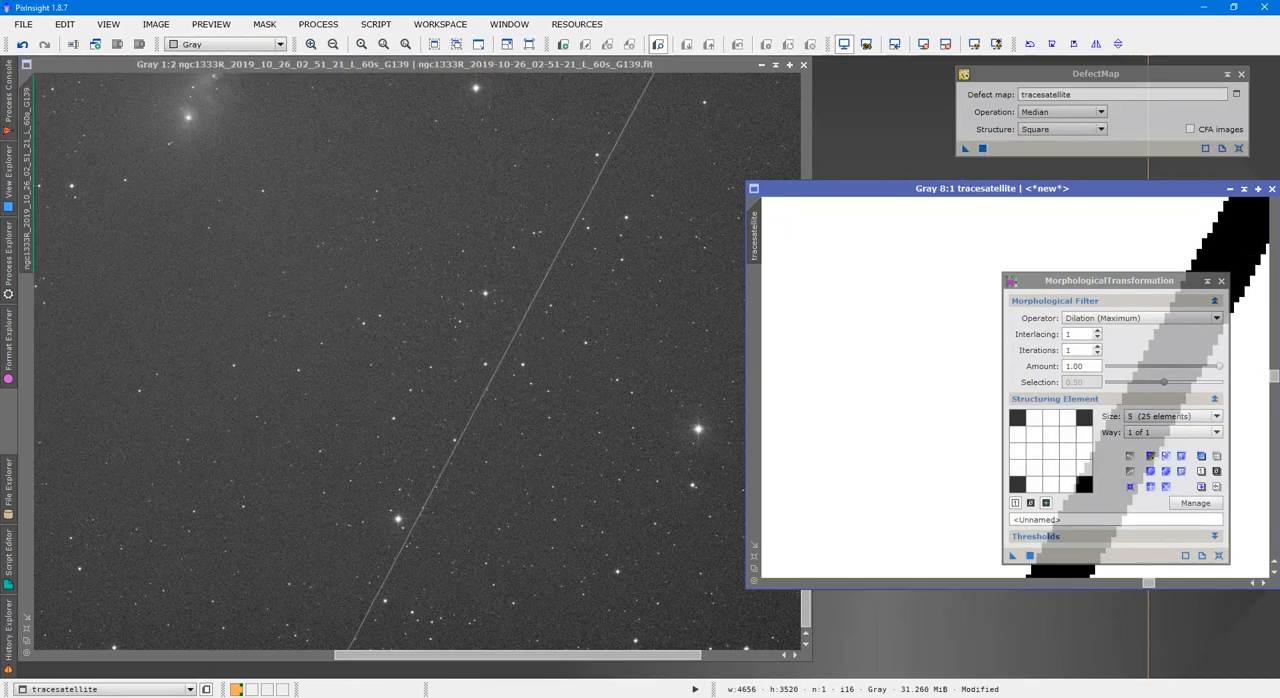
left_click(1221, 282)
Mask the ngc1333R frame with the tracesatellite image to check the widened line's coverage of the trail, and remove the mask
scroll(1054, 347, "down", 12)
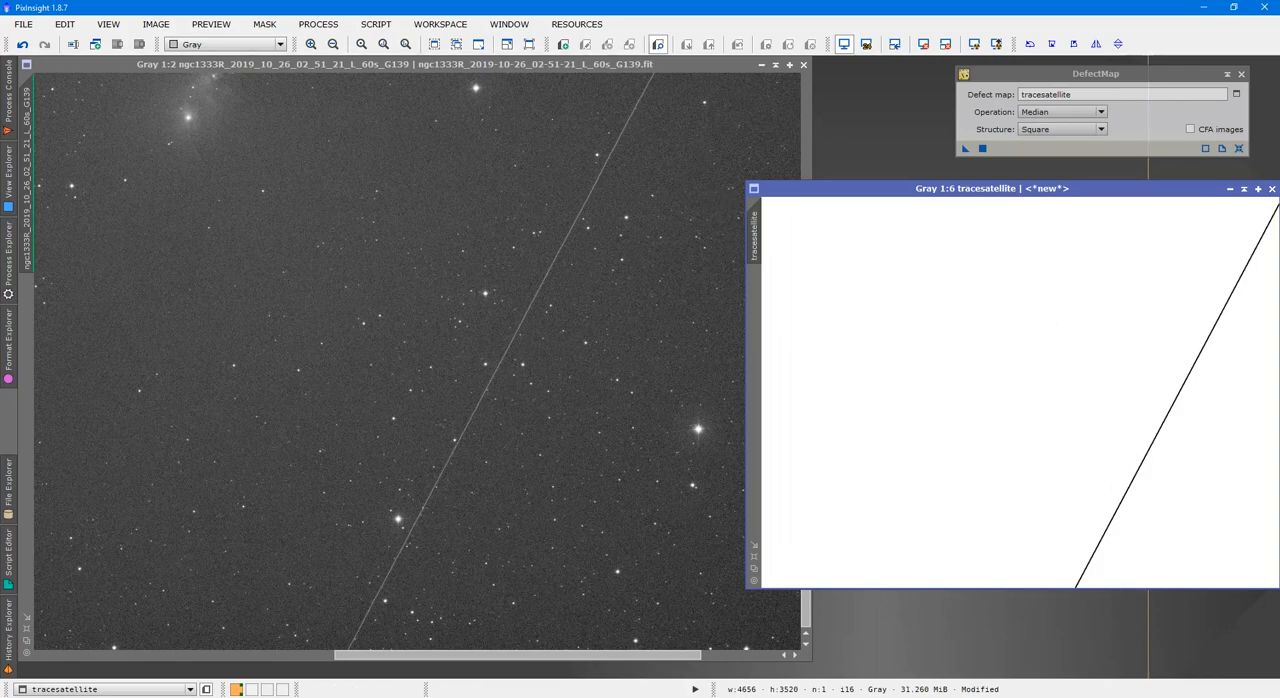
left_click_drag(757, 237, 30, 313)
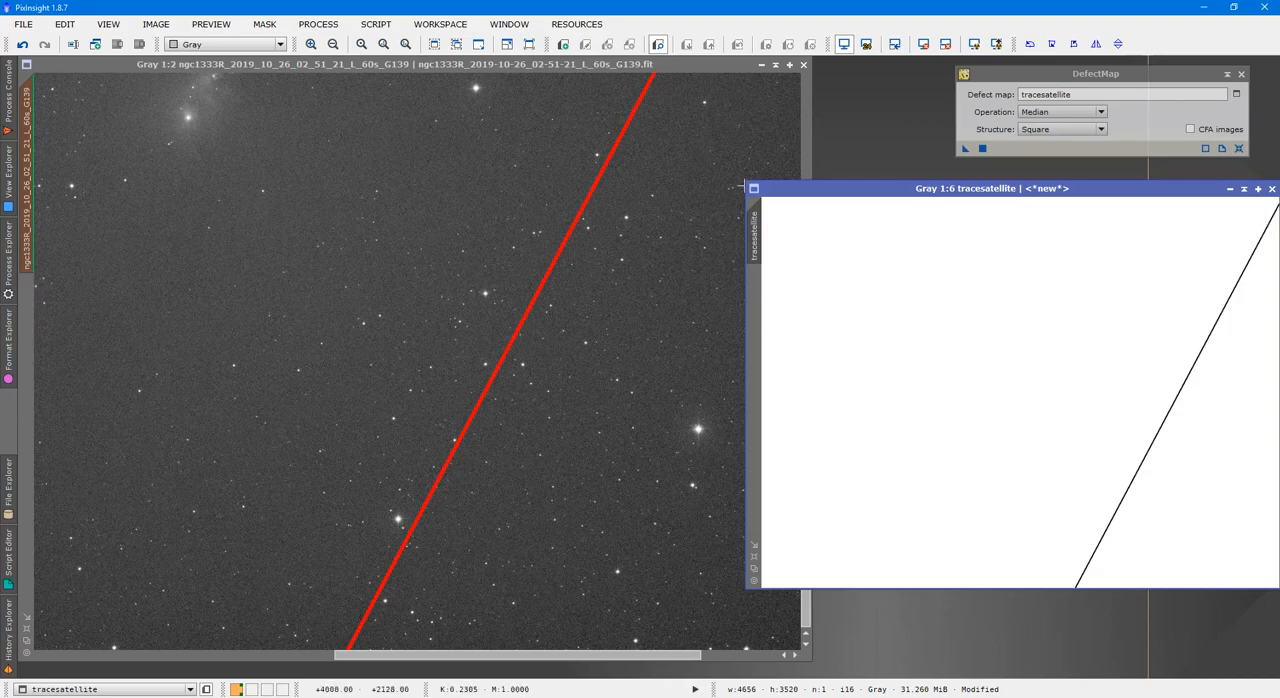
left_click(810, 125)
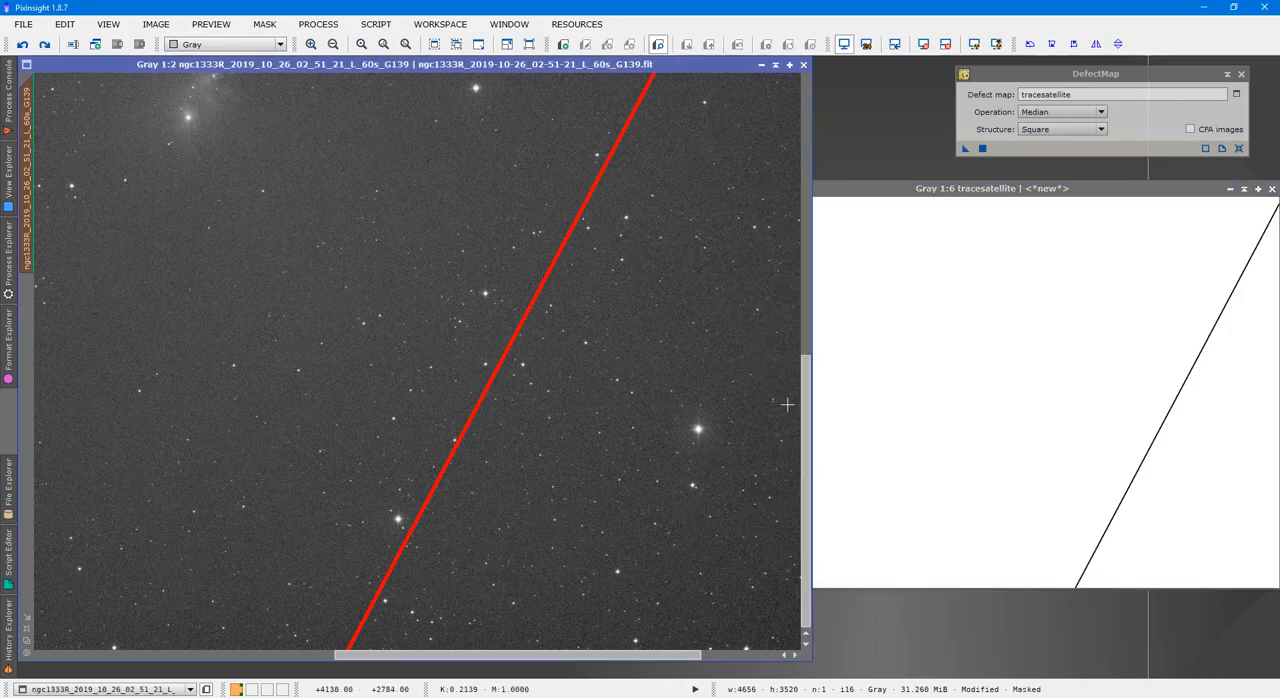
left_click_drag(806, 430, 871, 640)
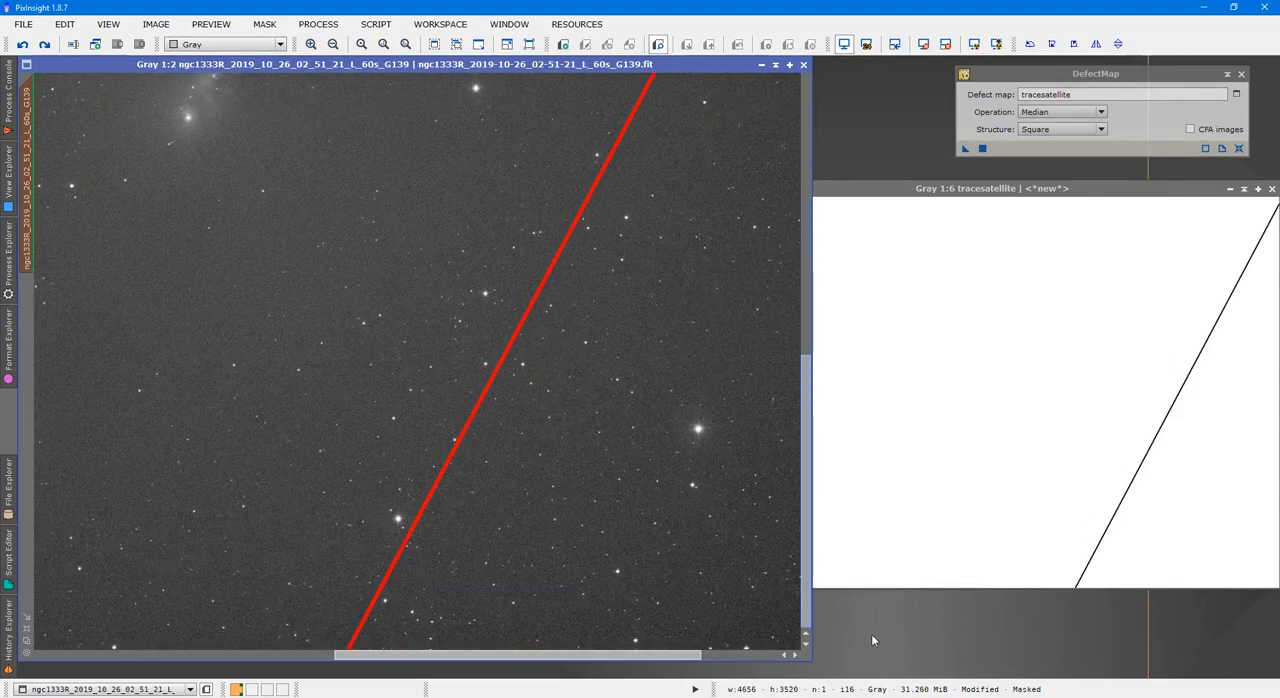
left_click(714, 407)
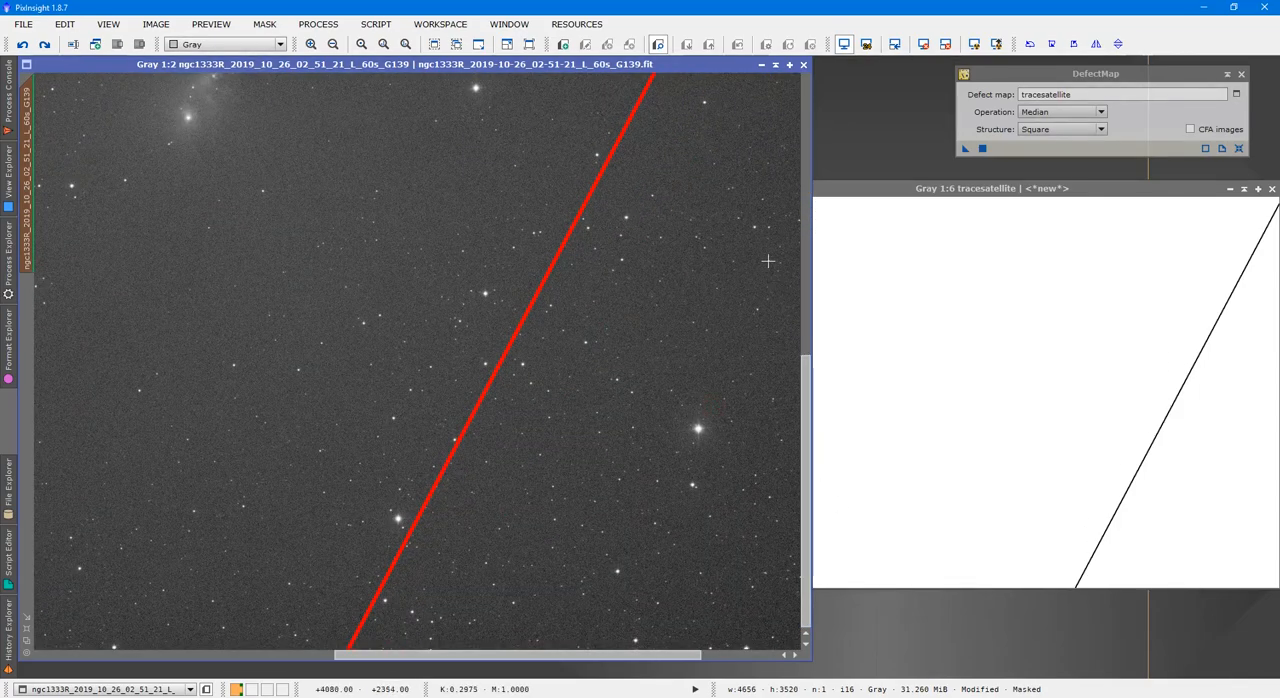
right_click(466, 180)
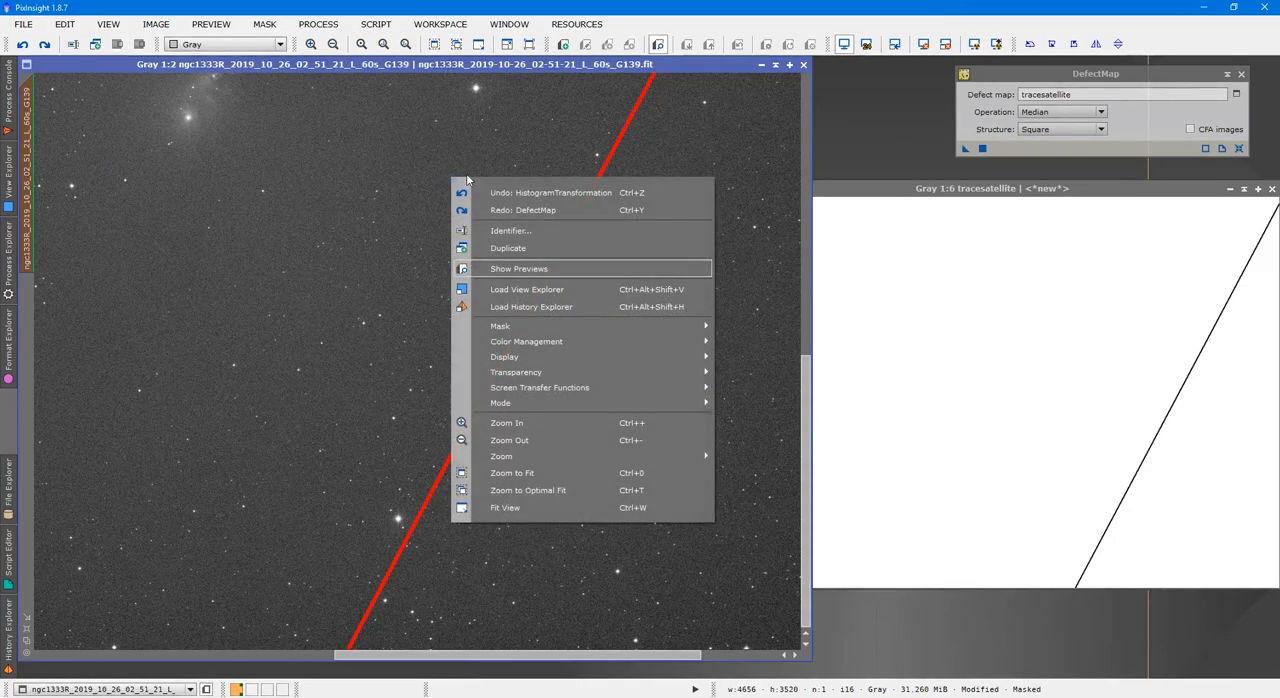
mouse_move(658, 325)
left_click(741, 349)
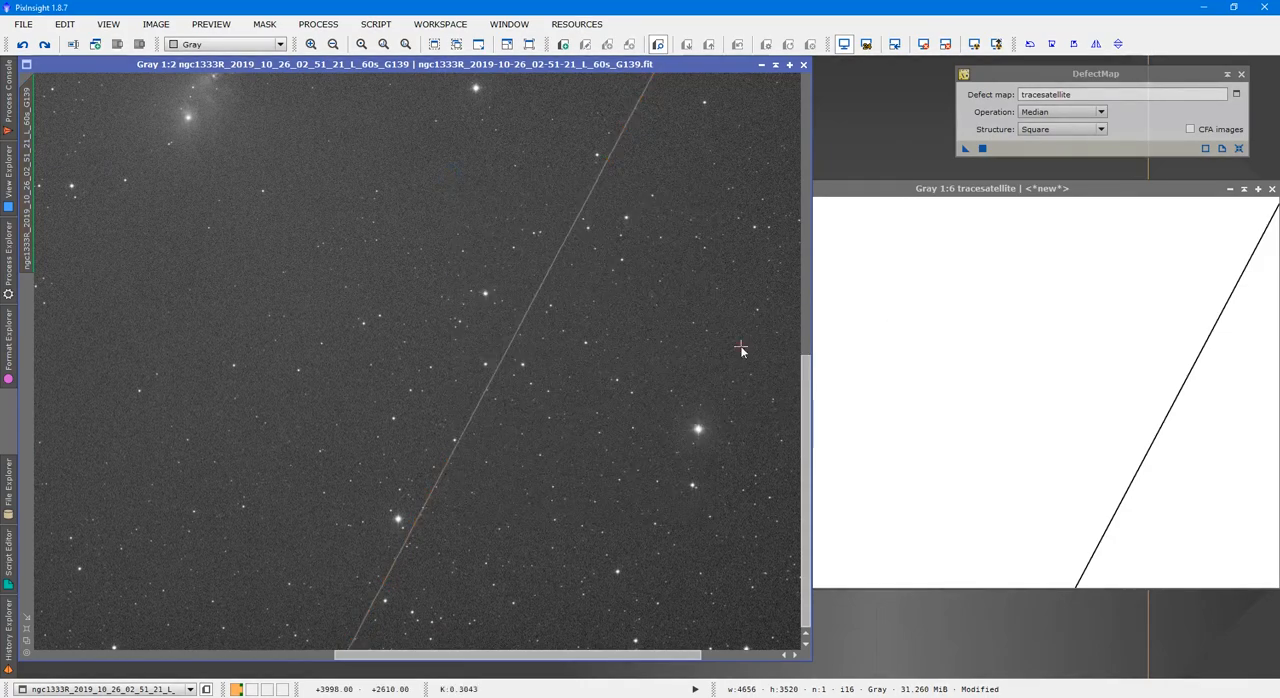
Apply DefectMap with Median operation and Square structure to the ngc1333R frame and inspect the repaired trail up close
left_click_drag(966, 148, 605, 242)
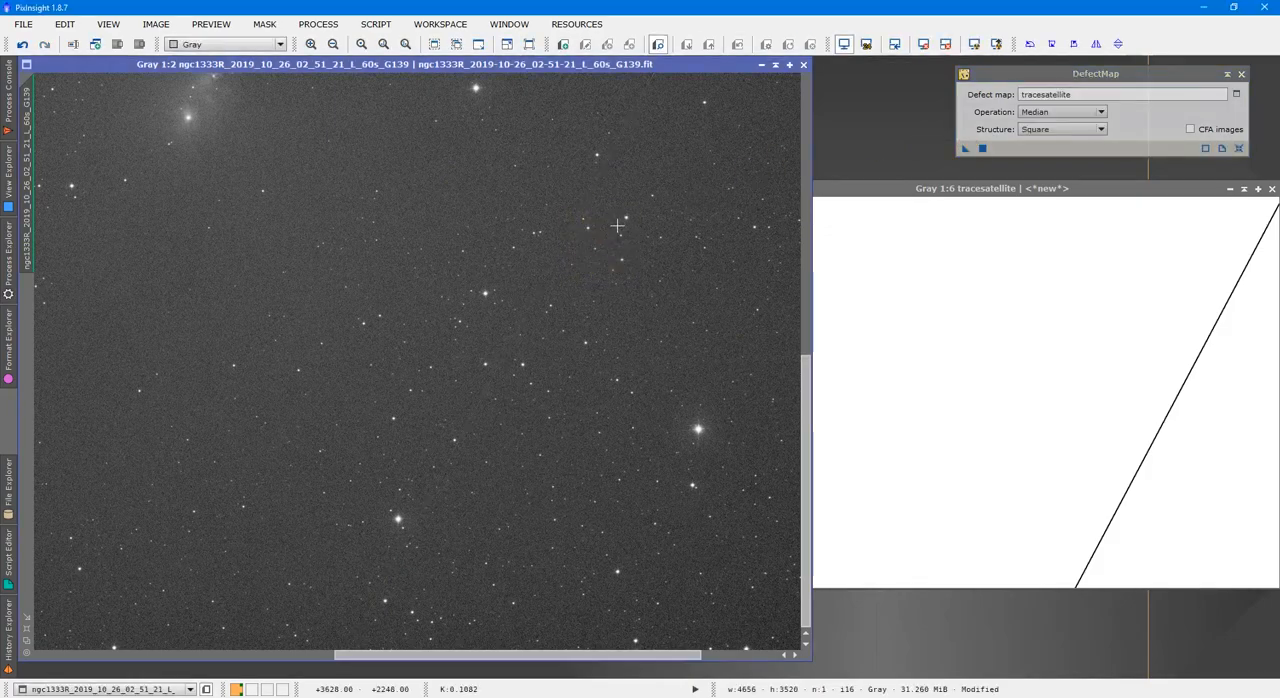
scroll(617, 226, "up", 2)
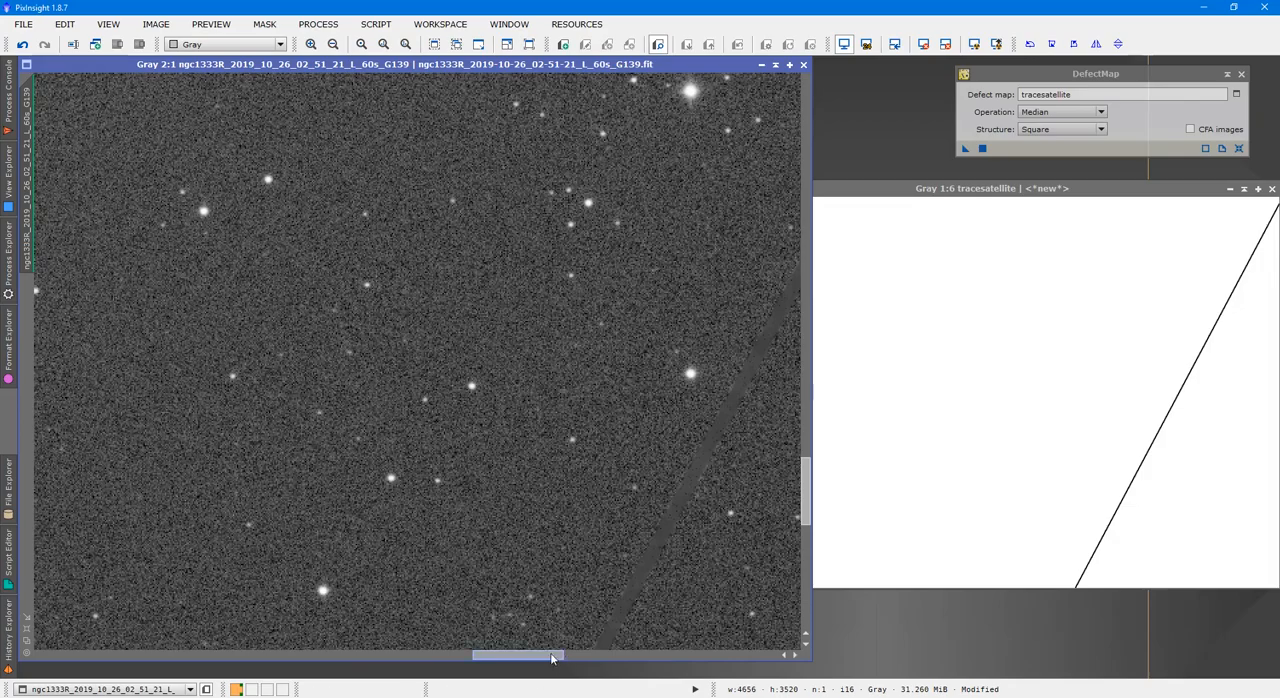
left_click_drag(551, 657, 595, 657)
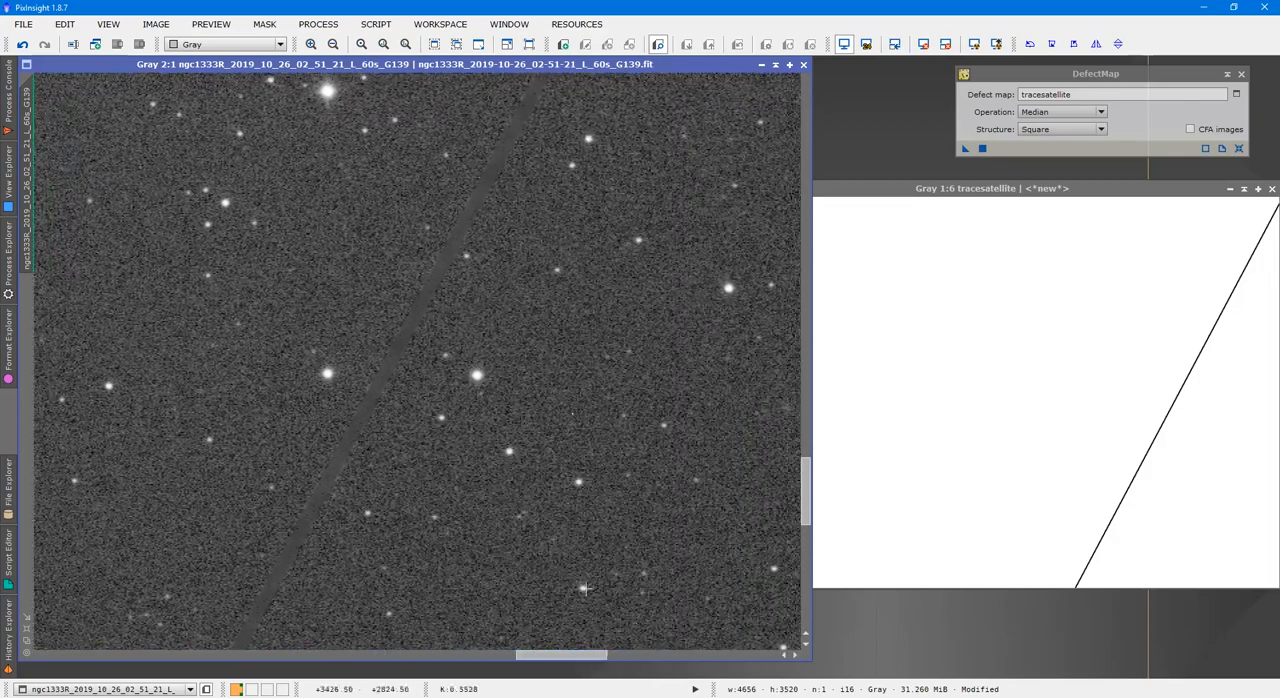
scroll(466, 345, "up", 3)
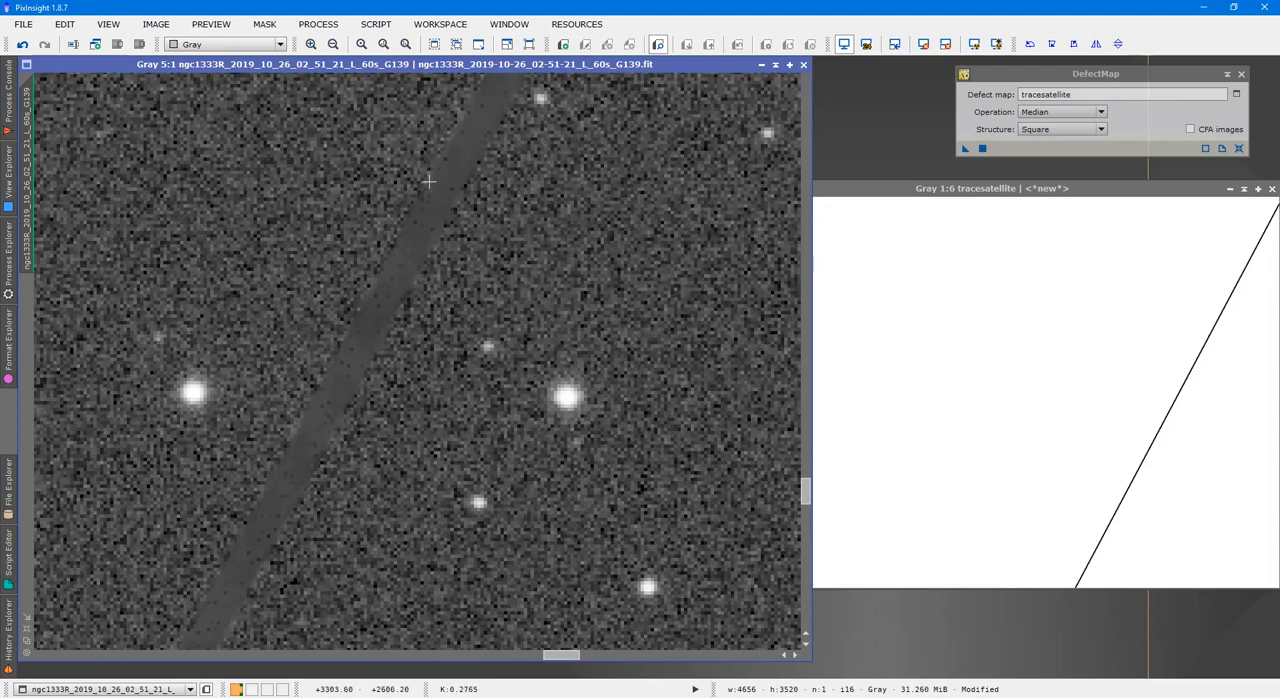
scroll(469, 160, "up", 2)
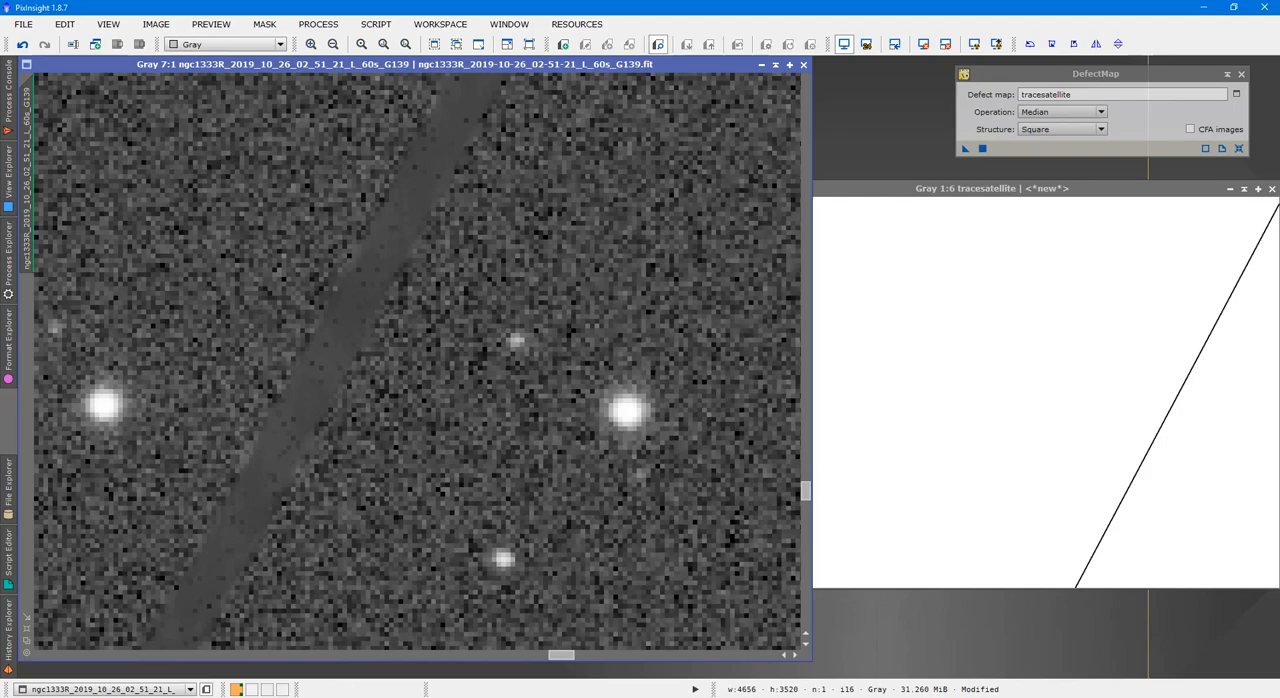
Invert the tracesatellite image and apply it as a mask to the ngc1333R frame
left_click(1116, 359)
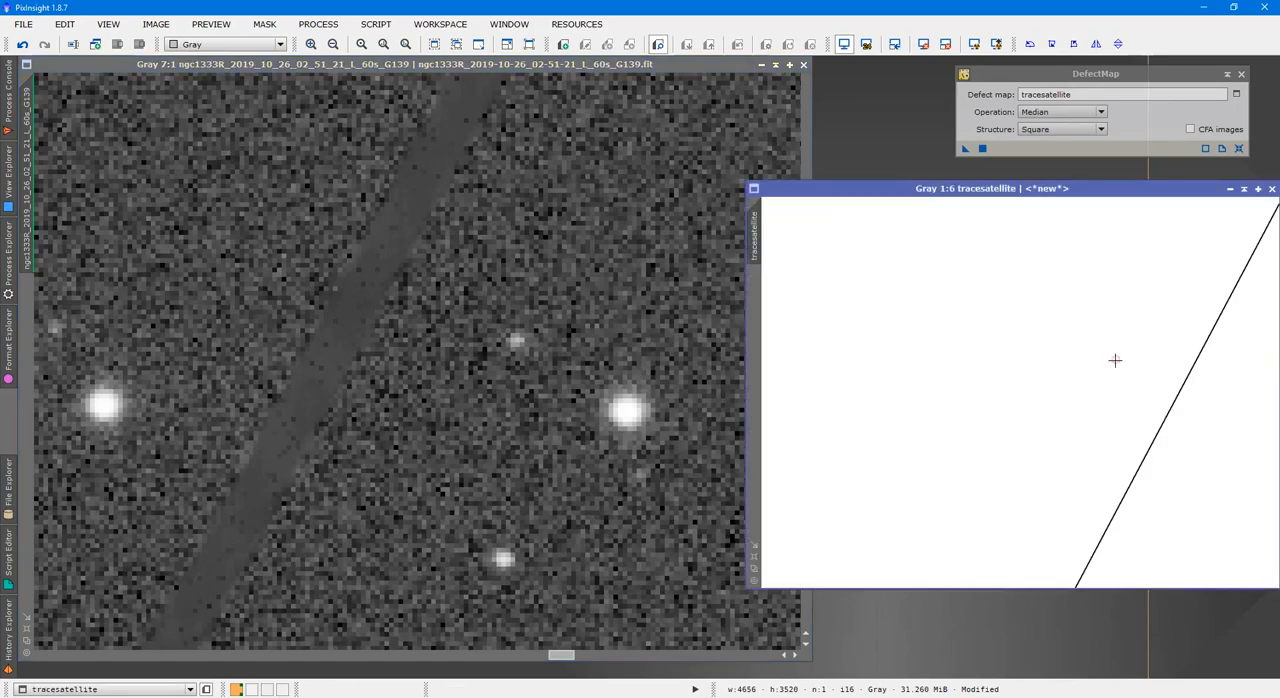
left_click(845, 271)
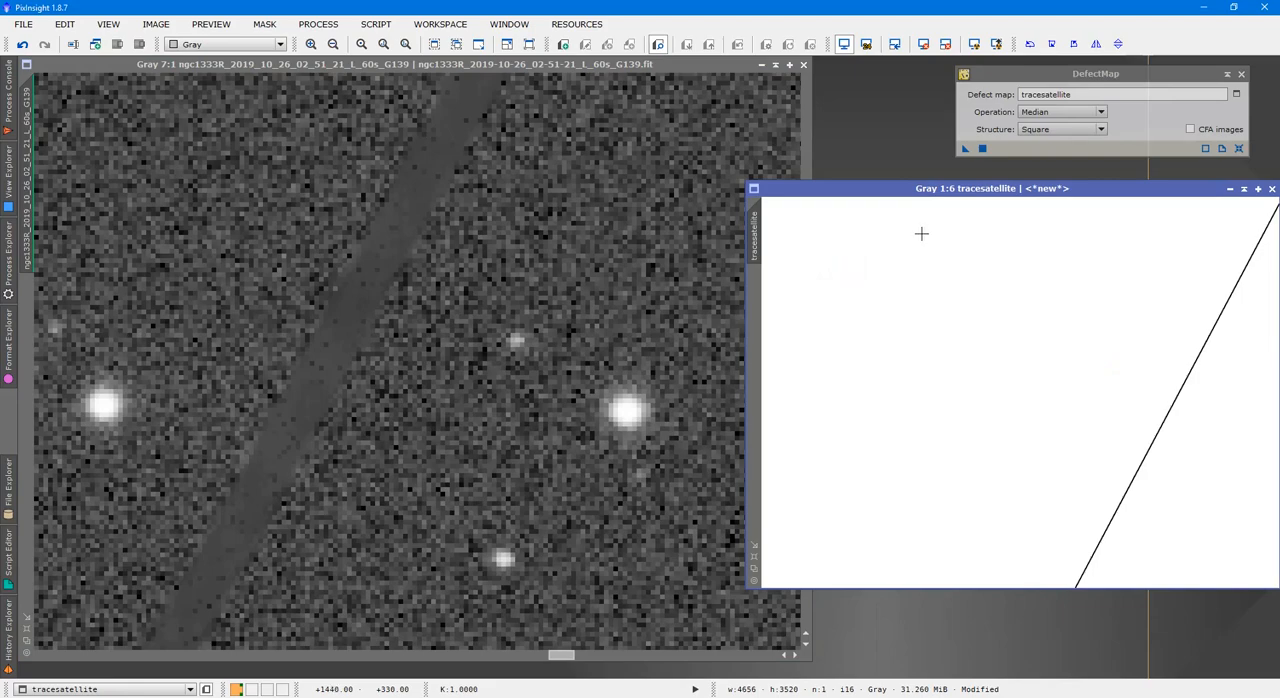
key("ctrl+i")
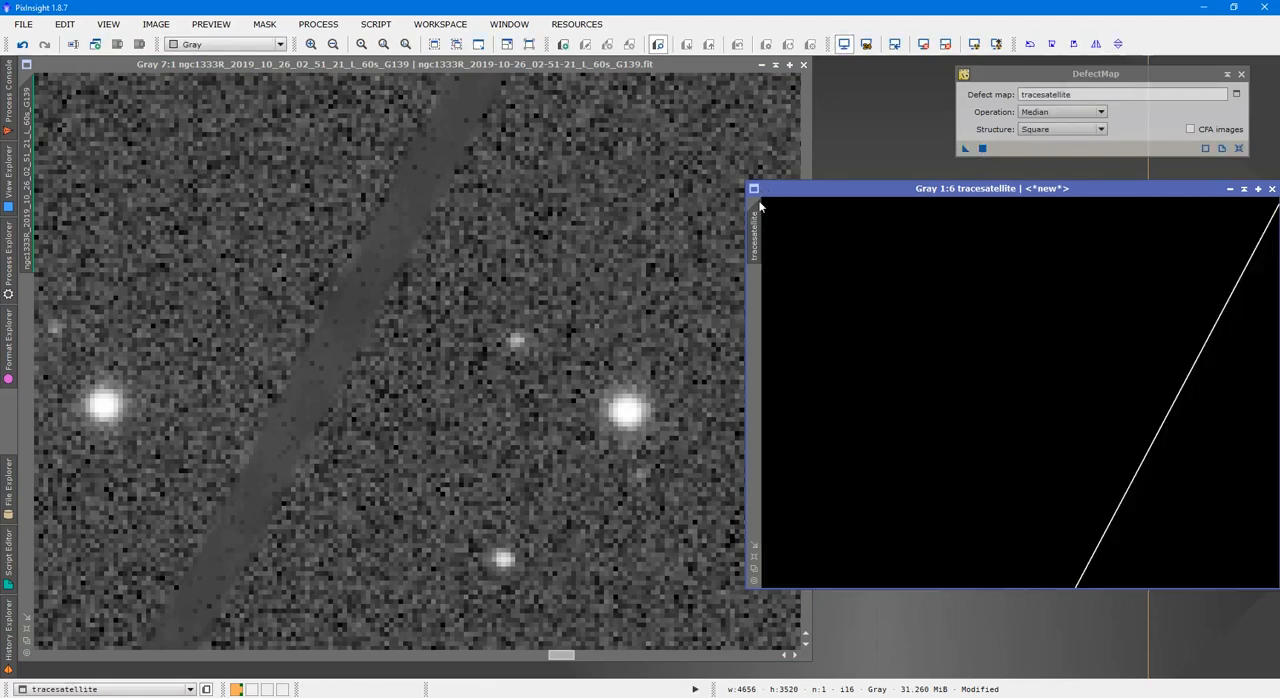
left_click_drag(755, 228, 22, 311)
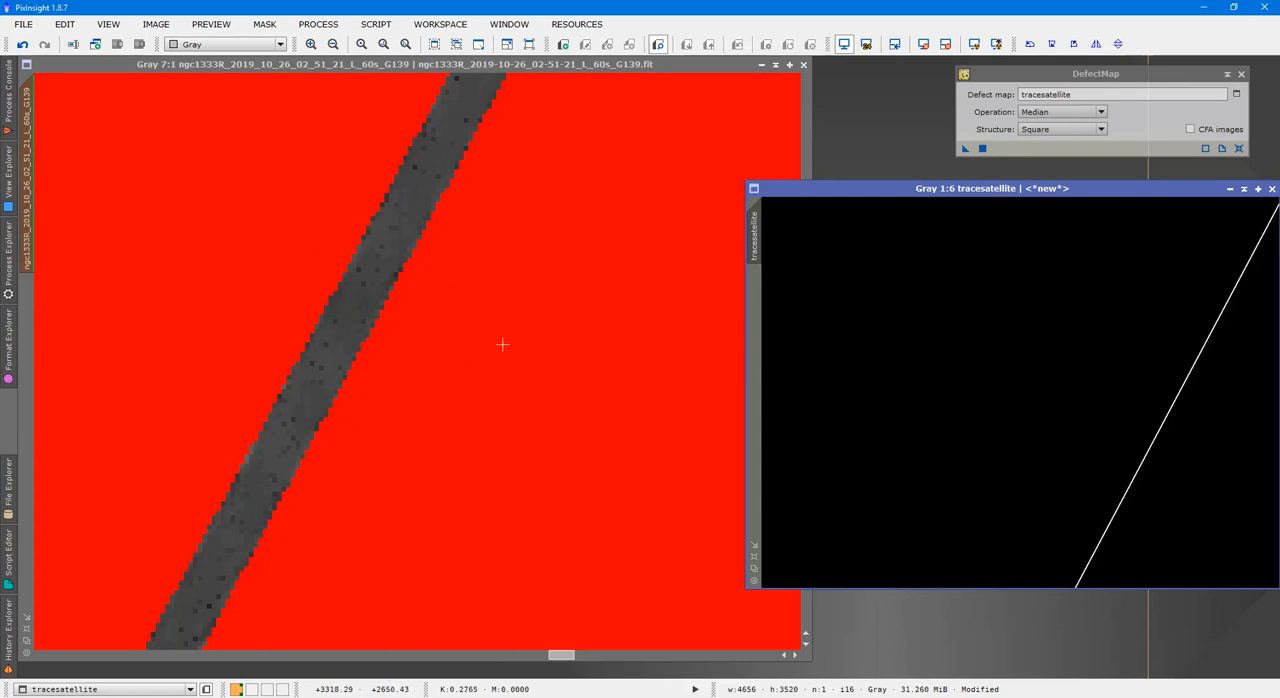
Toggle the mask overlay on the ngc1333R frame to compare it with the repaired strip, leaving the overlay hidden
left_click(600, 222)
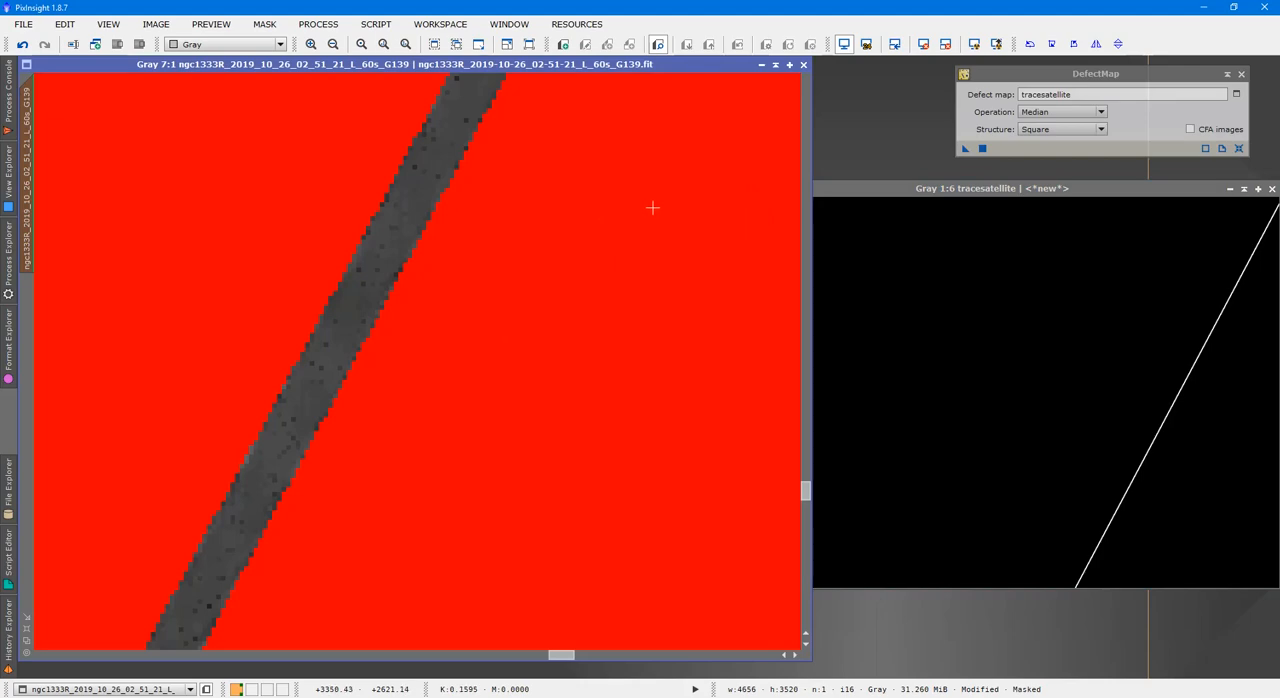
key("ctrl+k")
key("ctrl+k")
key("ctrl+k")
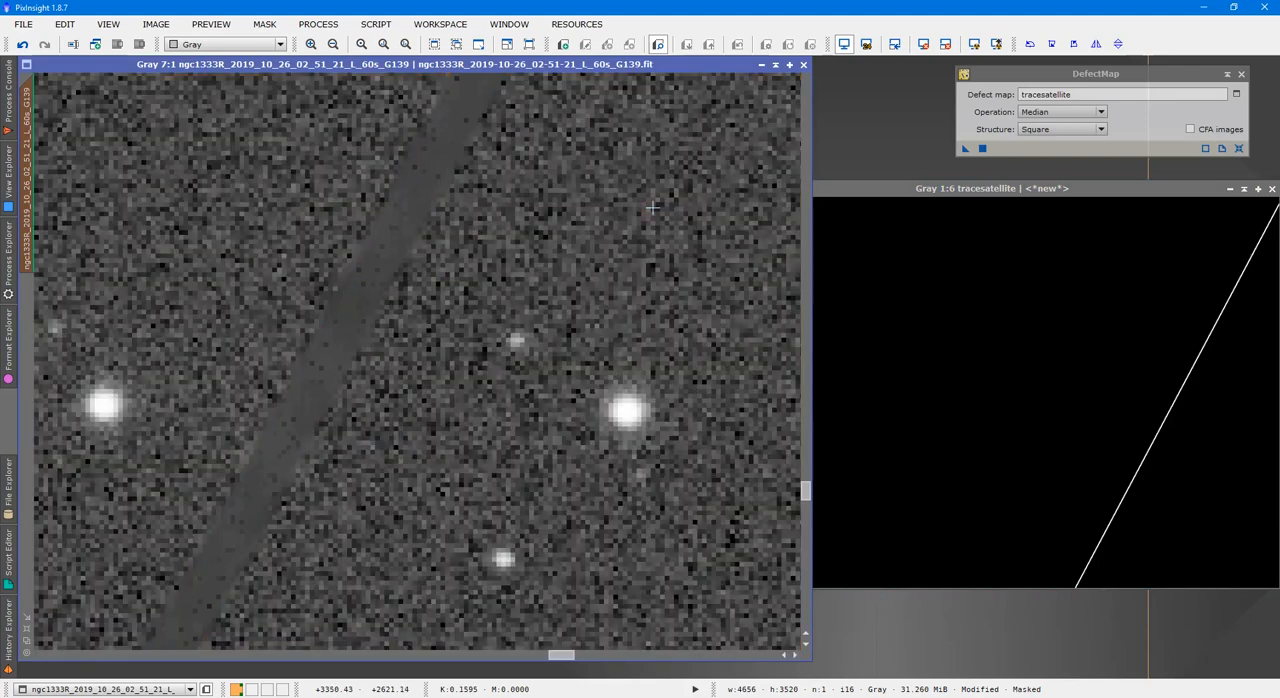
key("ctrl+k")
key("ctrl+k")
Open the NoiseGenerator process and clear the workspace by collapsing the tracesatellite window and closing DefectMap
left_click(318, 24)
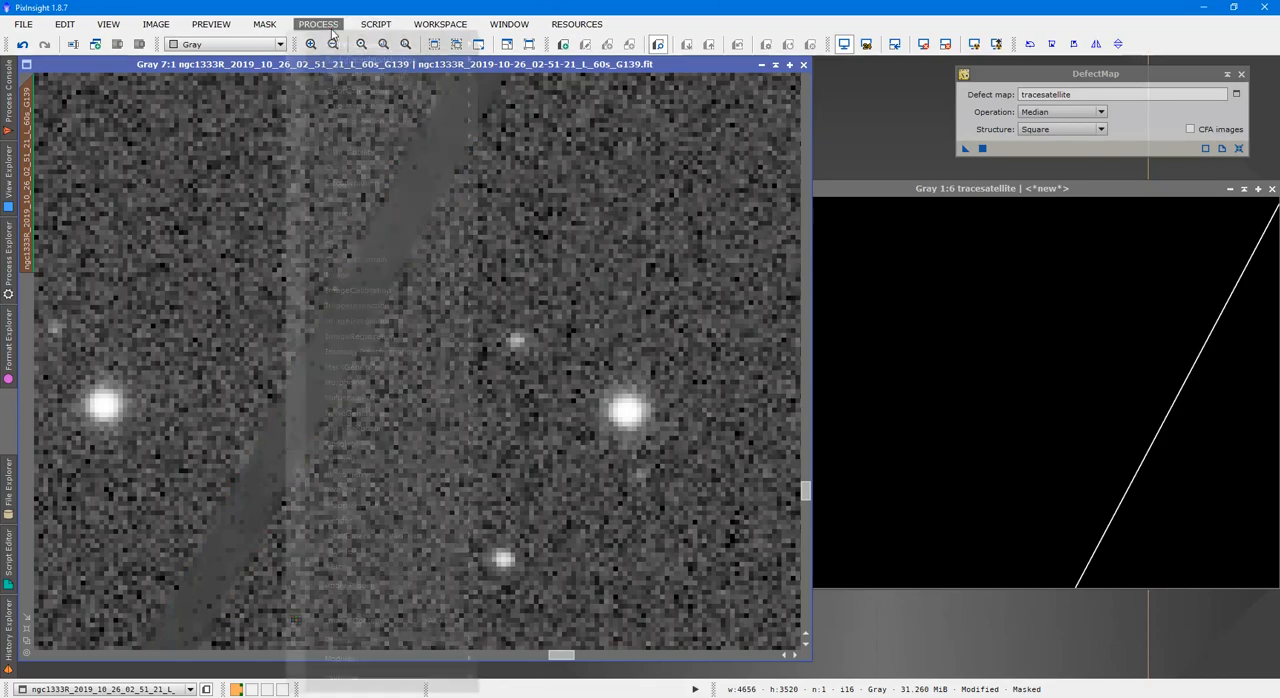
mouse_move(355, 44)
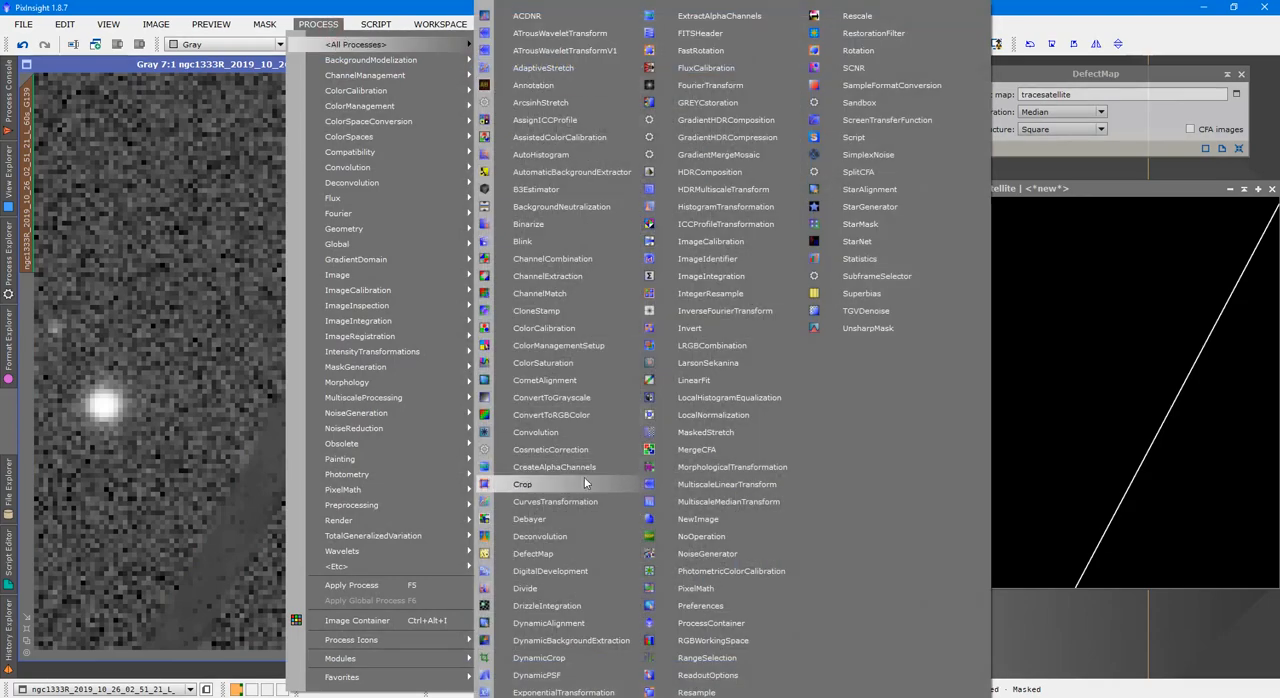
left_click(669, 550)
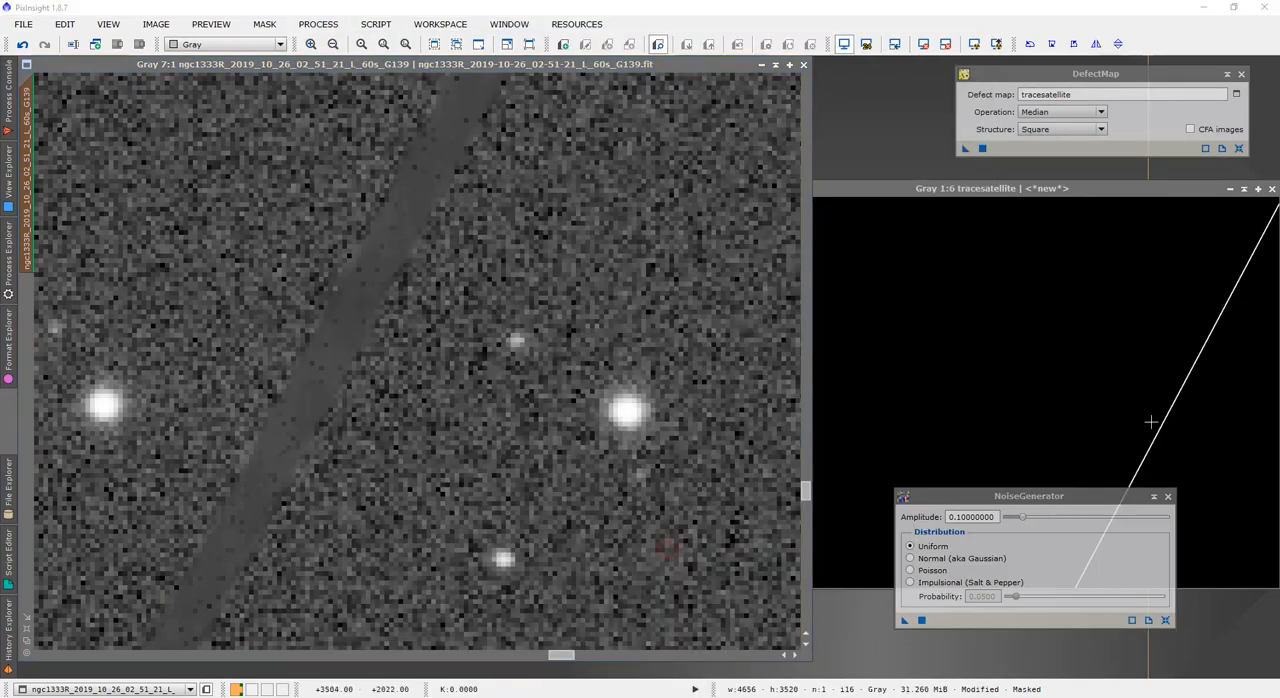
left_click(1246, 190)
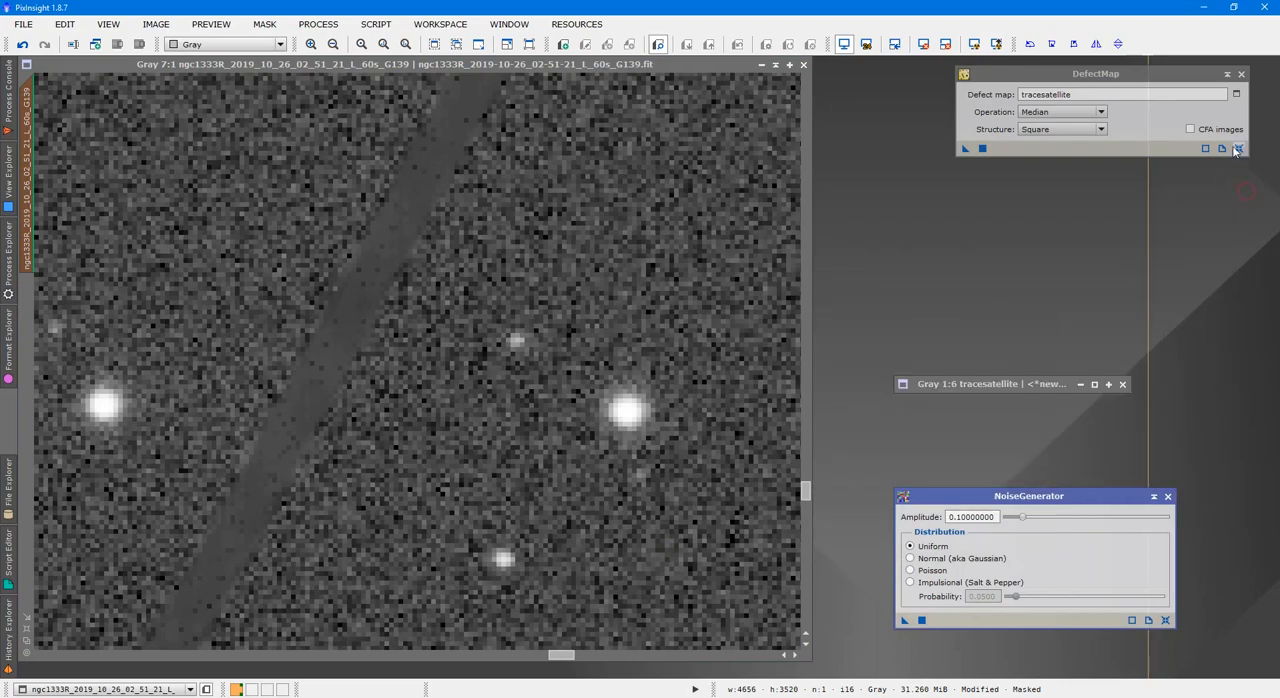
left_click(1242, 75)
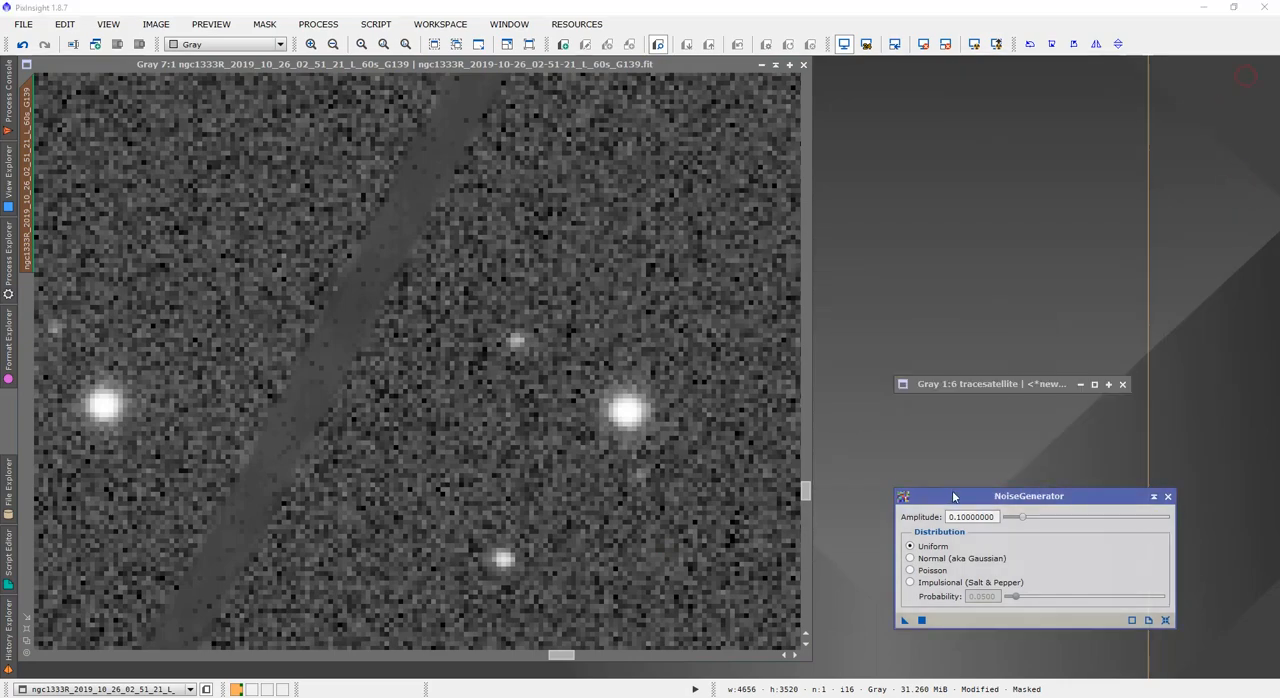
left_click_drag(962, 496, 965, 196)
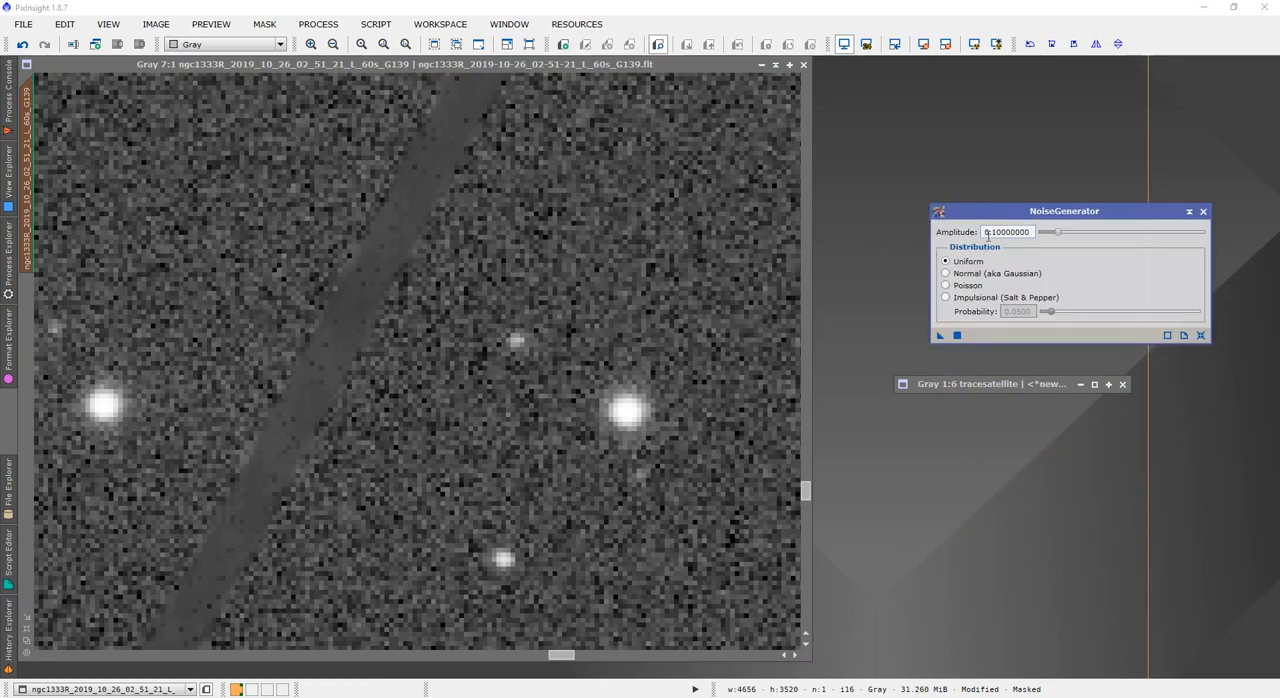
Try NoiseGenerator with amplitude 0.1 and Uniform distribution on the masked ngc1333R frame, and undo it
left_click(941, 336)
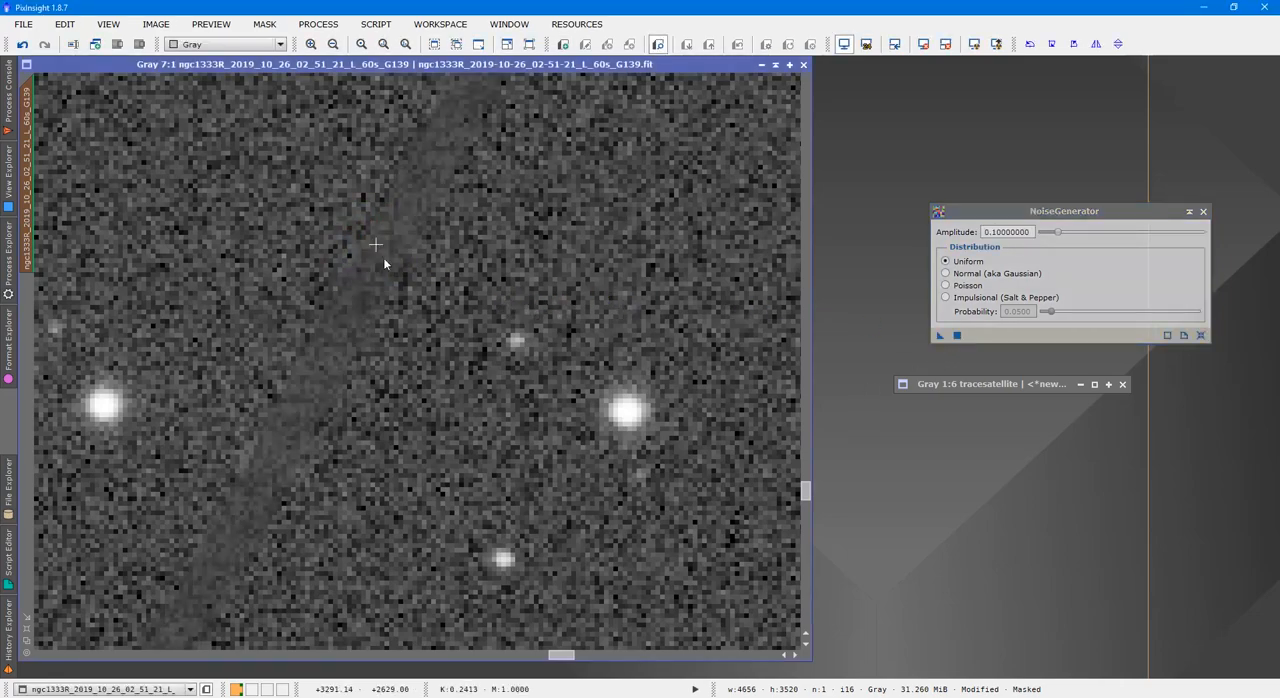
scroll(405, 187, "up", 1)
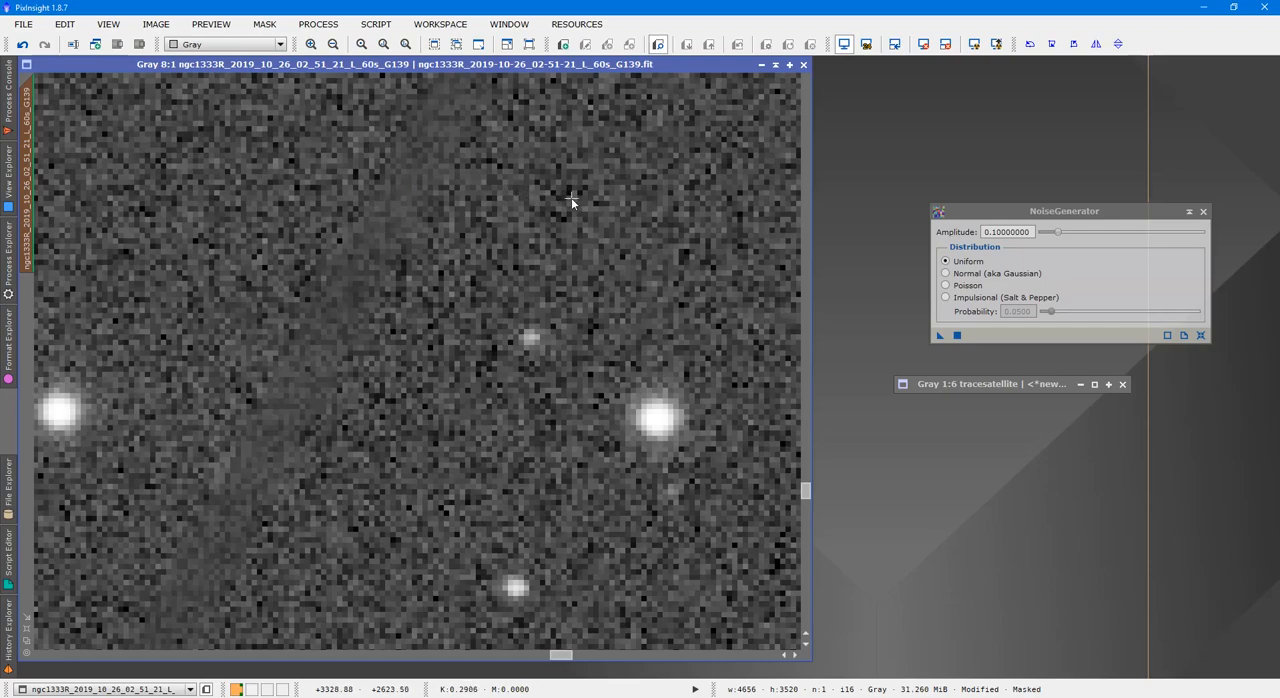
left_click(24, 45)
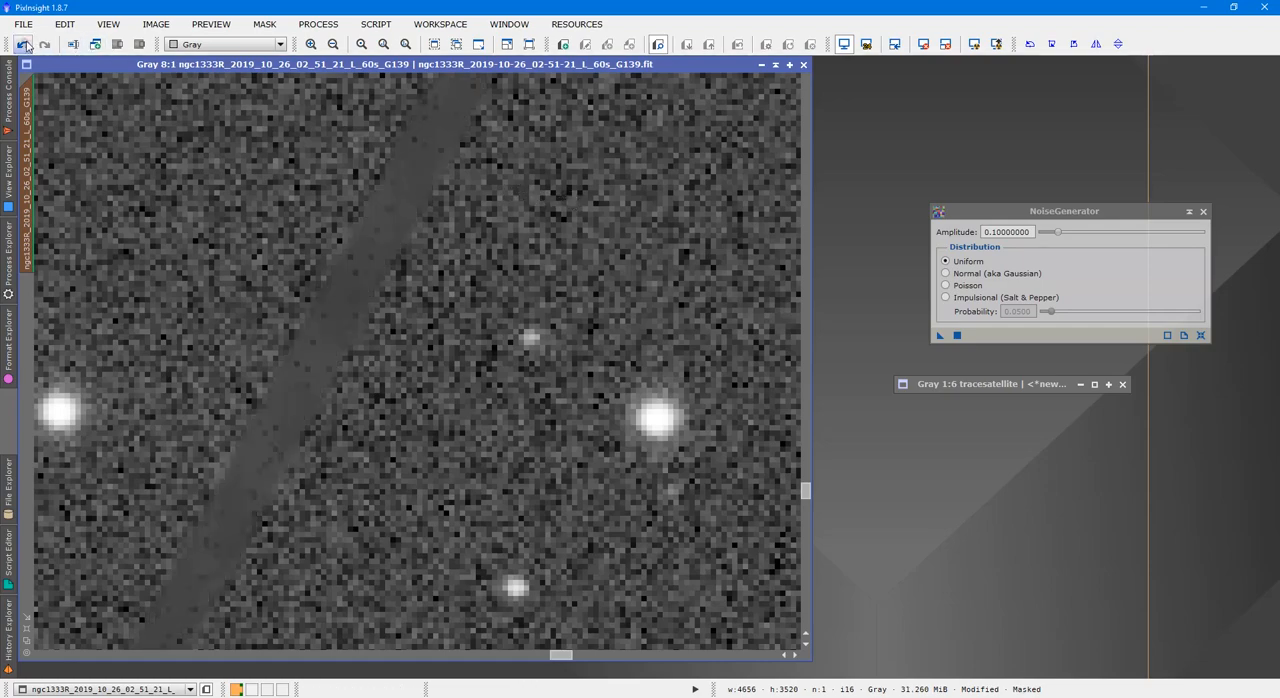
Apply NoiseGenerator with amplitude 0.2 and Uniform distribution to the masked ngc1333R frame
left_click(999, 233)
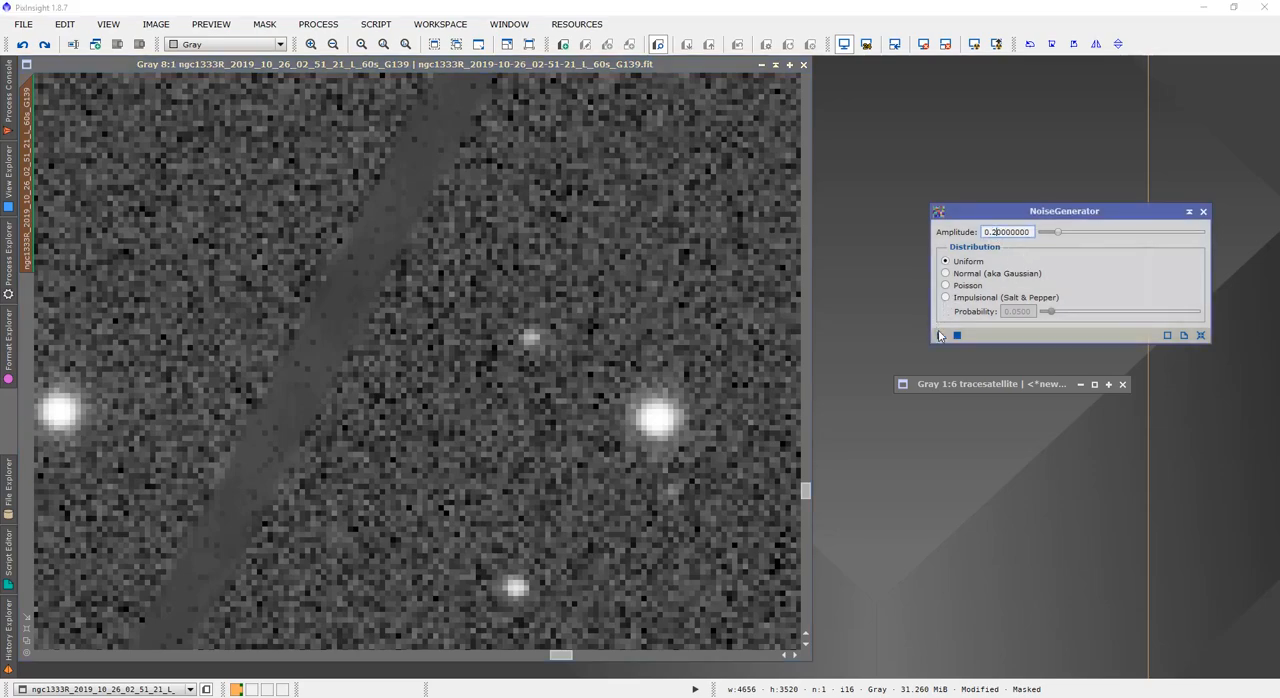
left_click_drag(939, 336, 548, 253)
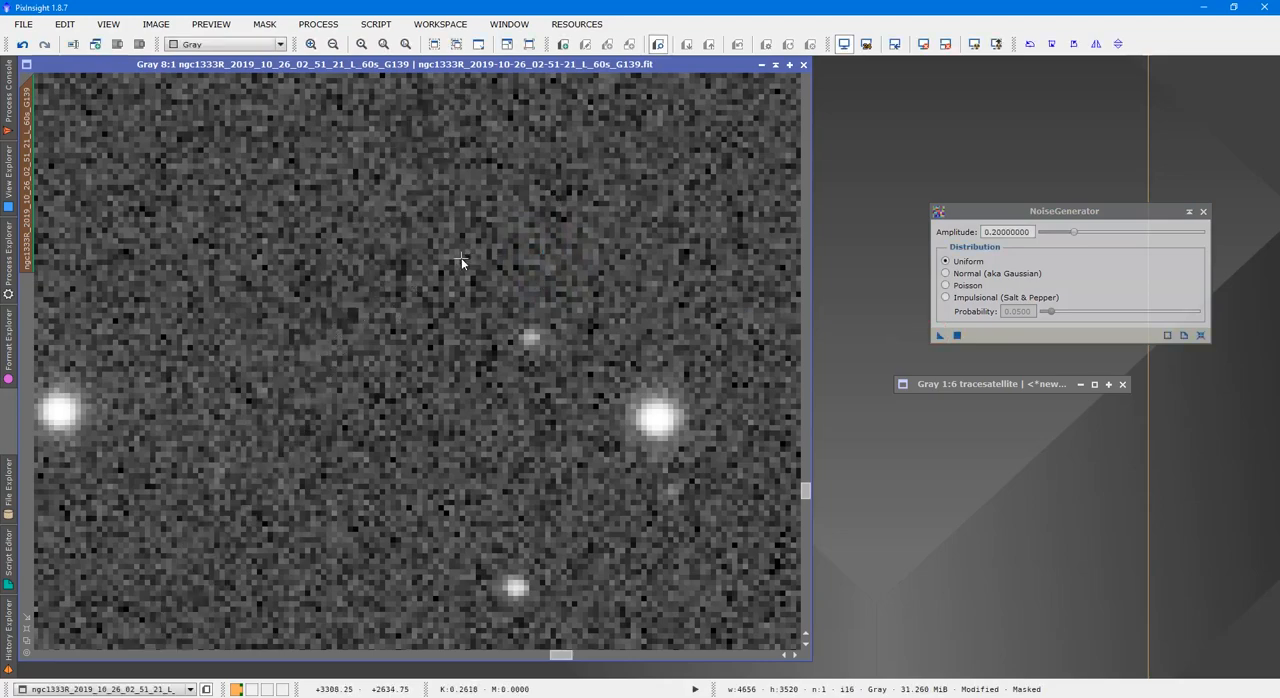
Examine how well the noise blends along the repaired strip by toggling the mask overlay at several places, leaving the overlay hidden
scroll(462, 262, "down", 7)
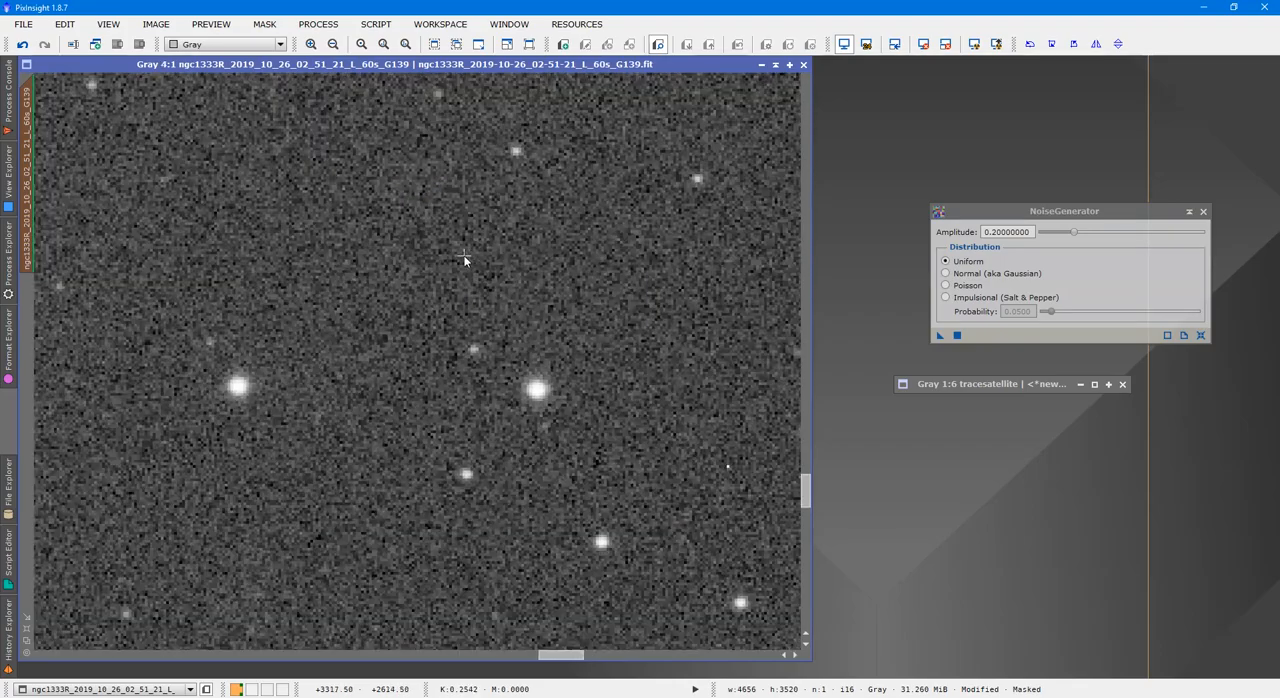
scroll(467, 256, "up", 6)
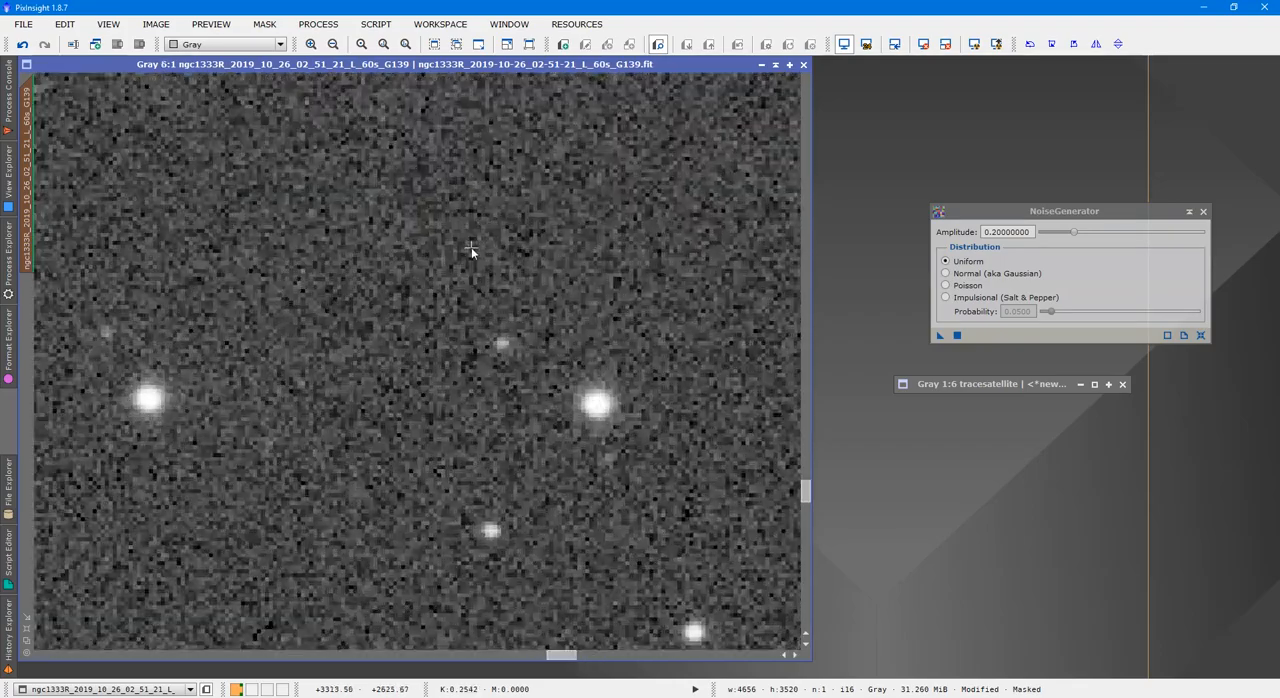
scroll(471, 252, "down", 9)
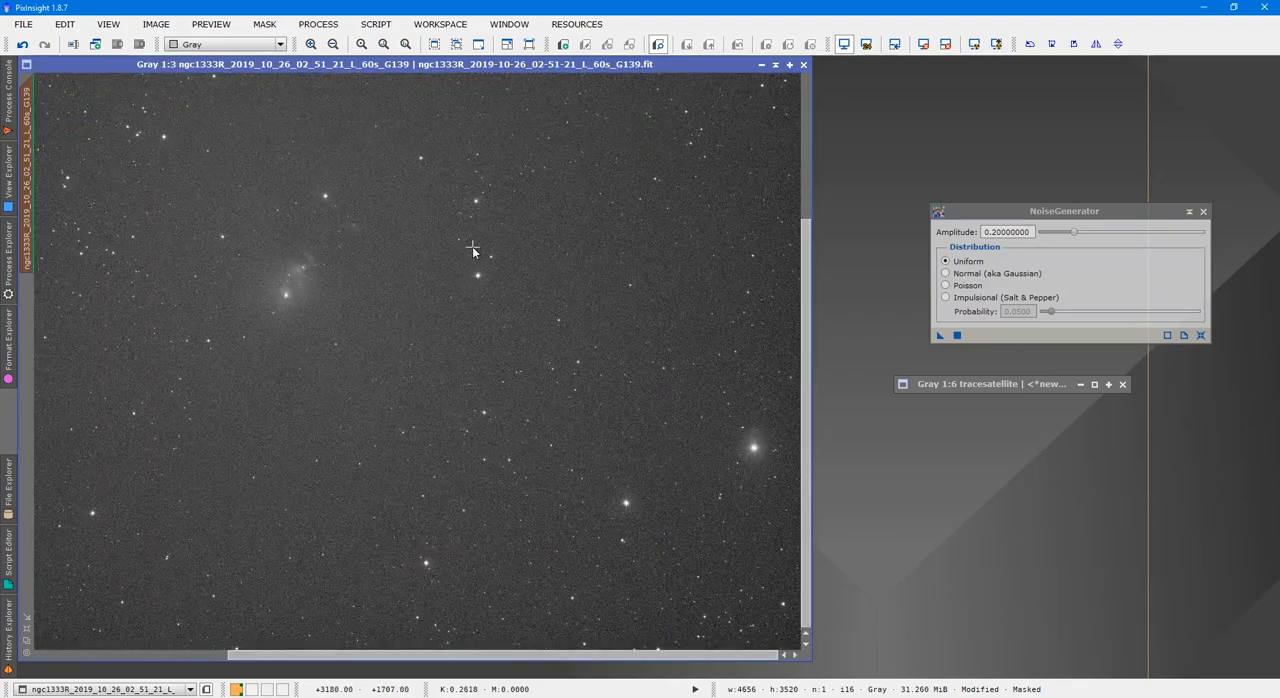
scroll(473, 249, "up", 8)
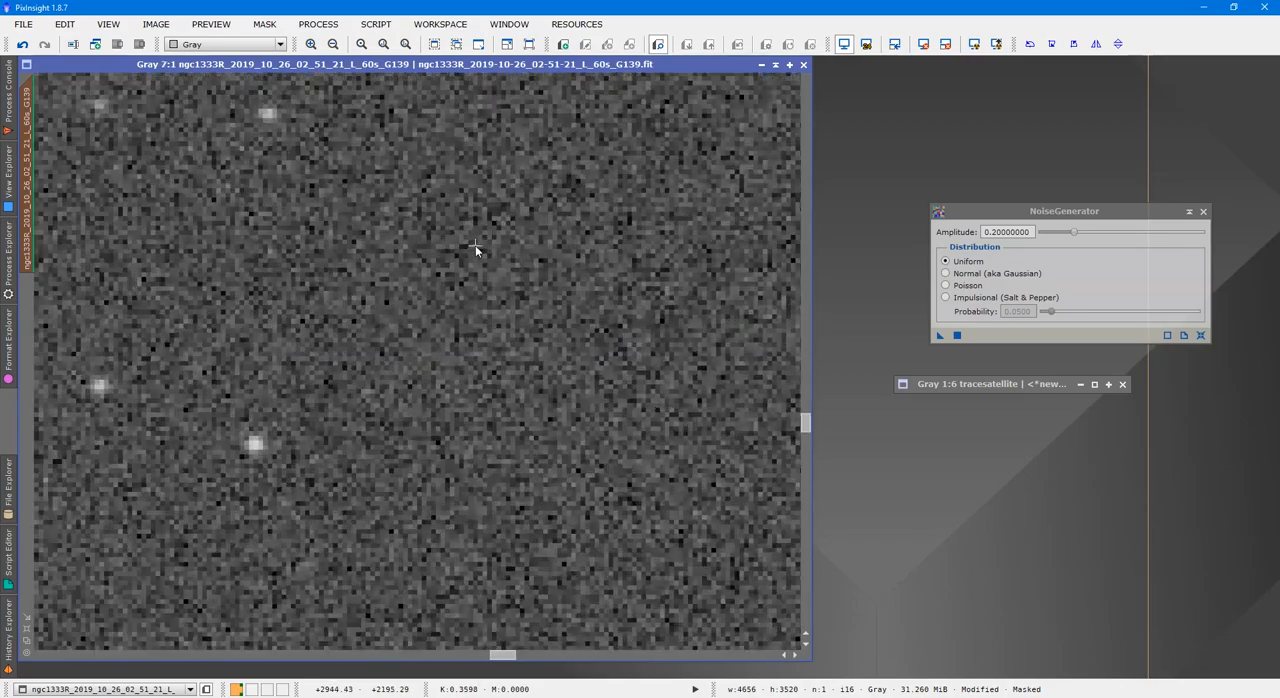
scroll(474, 248, "down", 1)
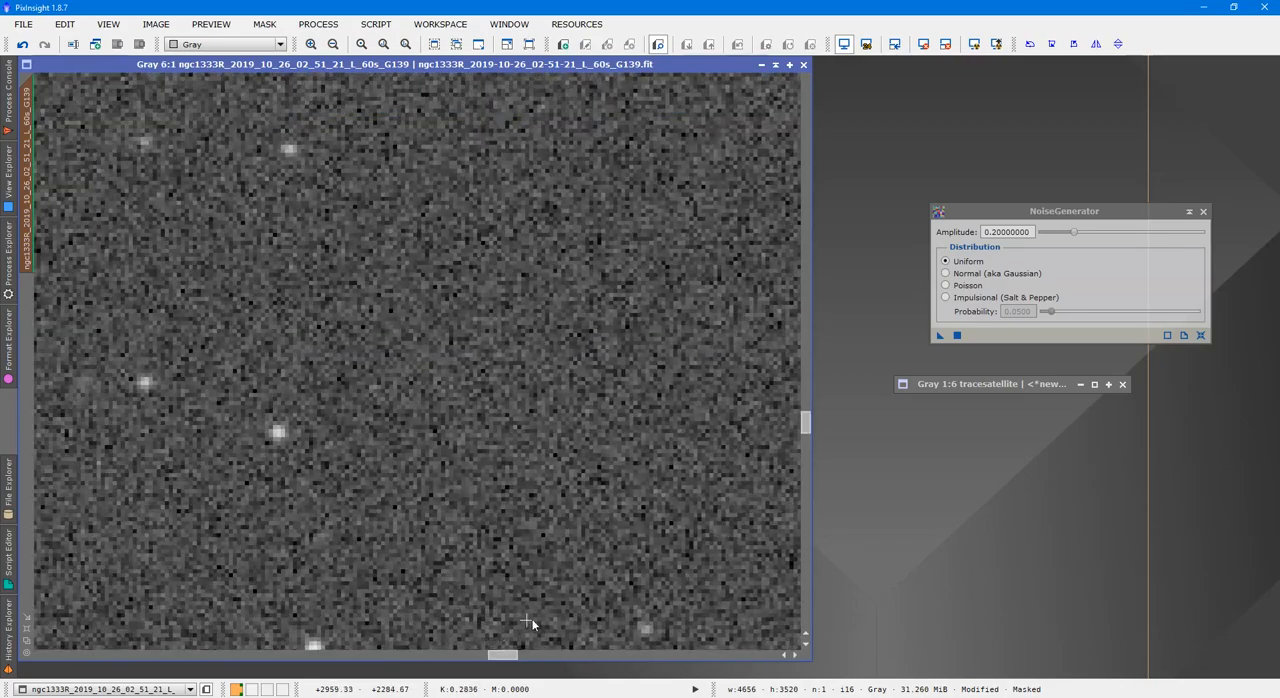
key("ctrl+k")
key("ctrl+k")
left_click_drag(512, 655, 628, 649)
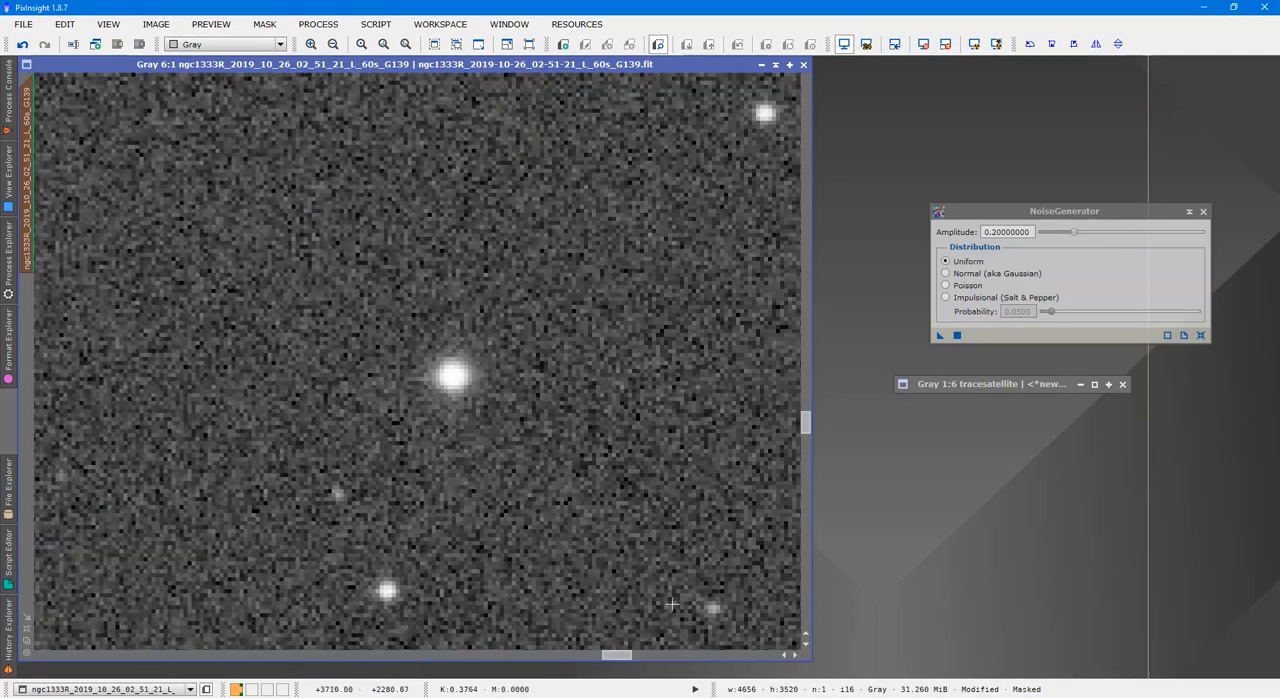
key("ctrl+k")
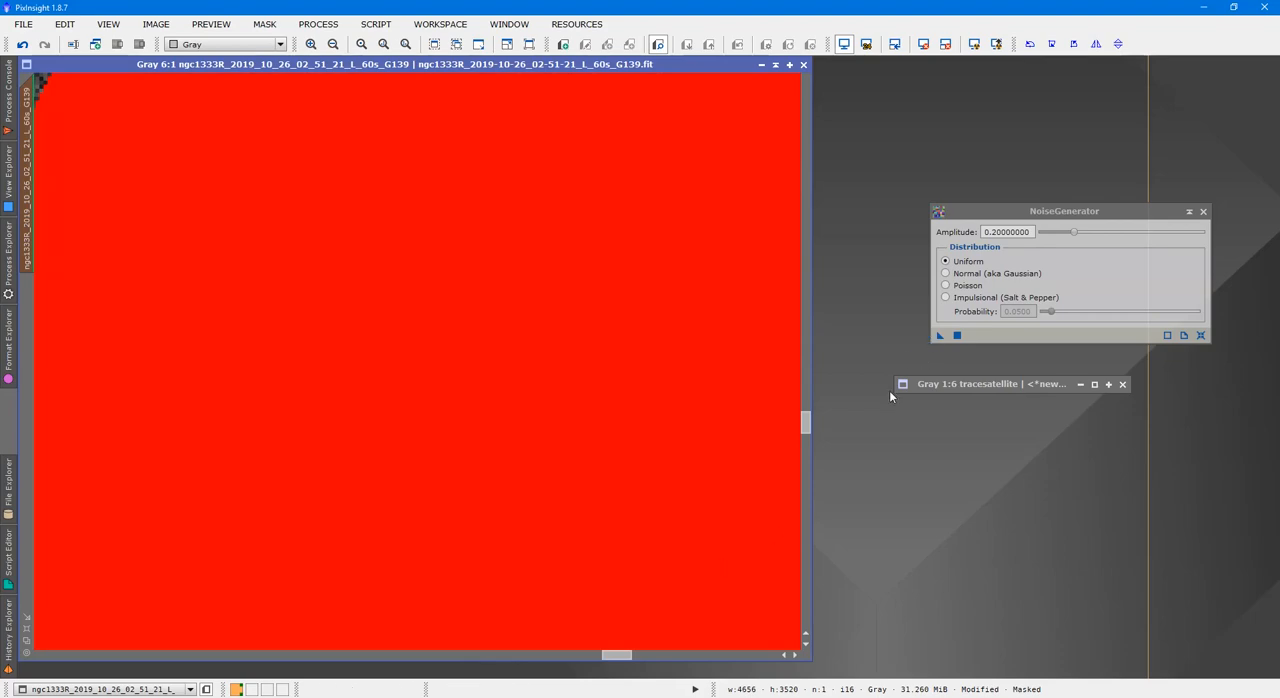
left_click_drag(612, 656, 601, 655)
key("ctrl+k")
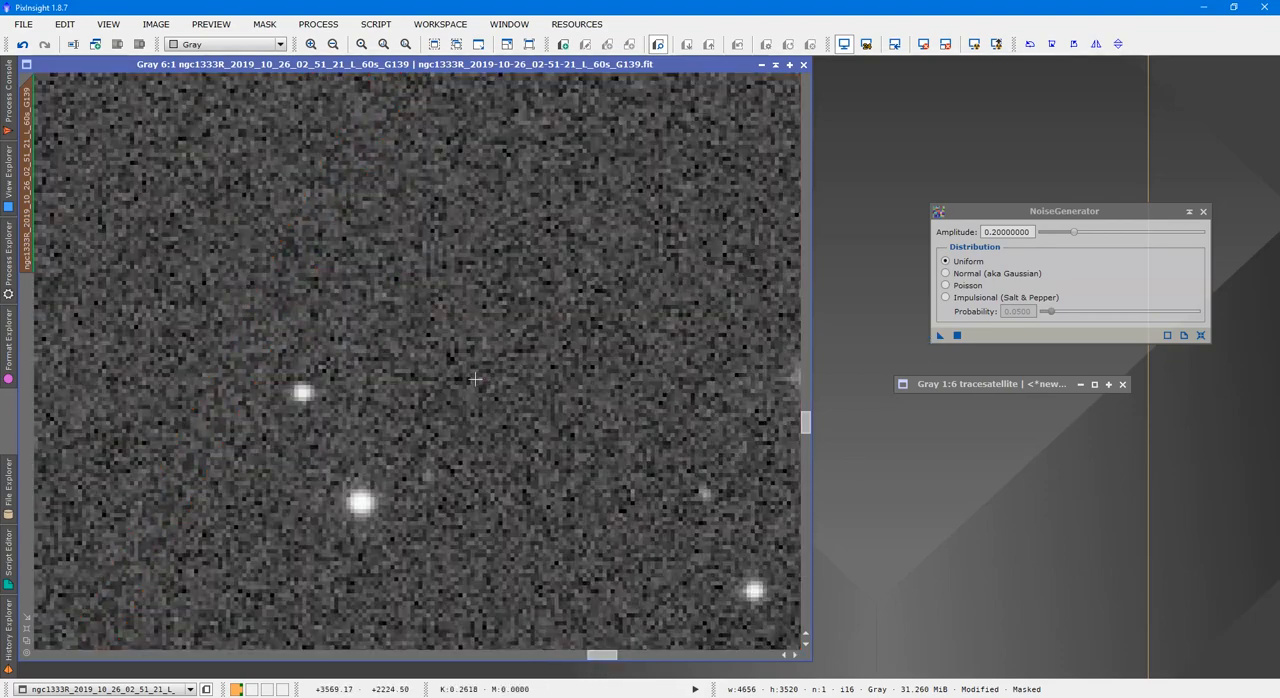
key("ctrl+k")
key("ctrl+k")
Compare the whole ngc1333R frame before and after the trail repair by undoing the DefectMap and noise changes and redoing them
scroll(340, 366, "down", 7)
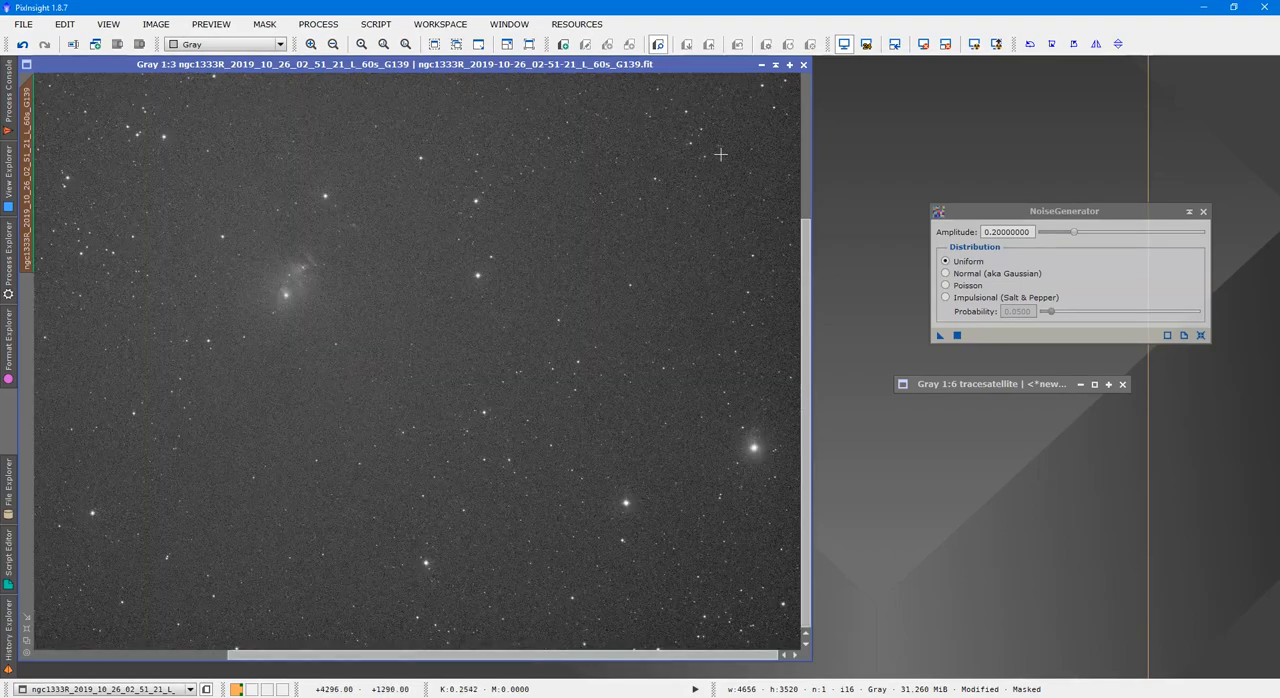
scroll(589, 249, "down", 1)
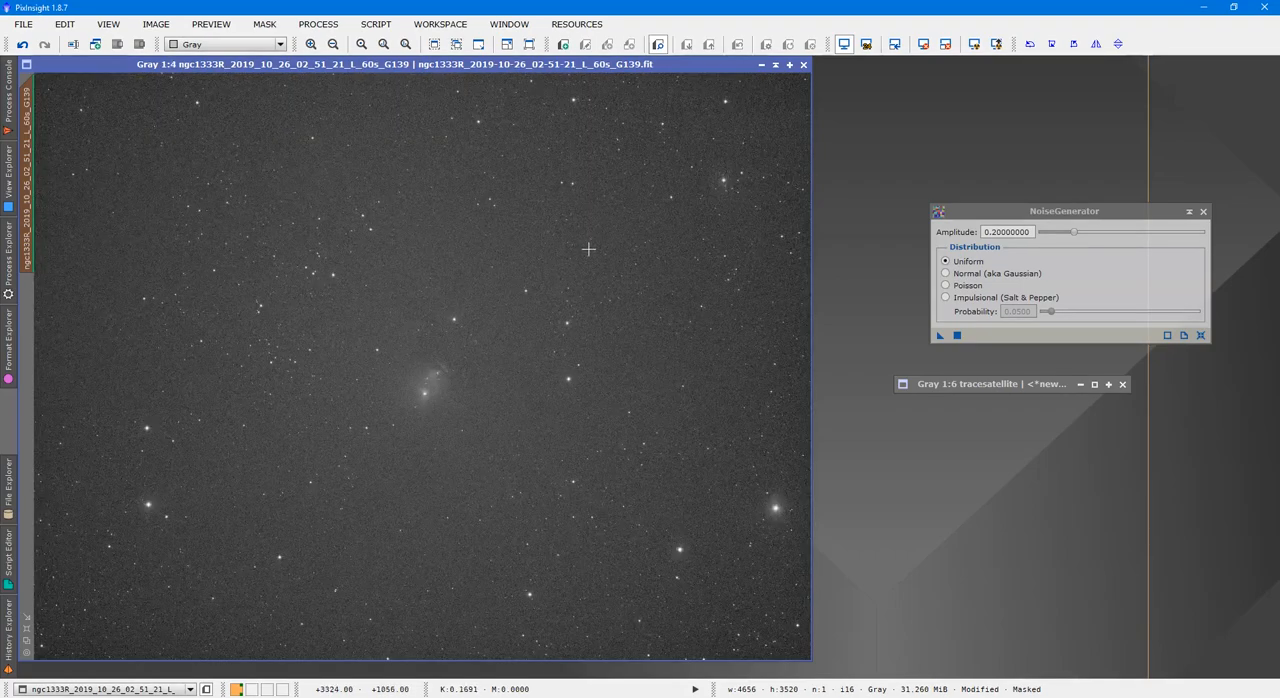
left_click(21, 45)
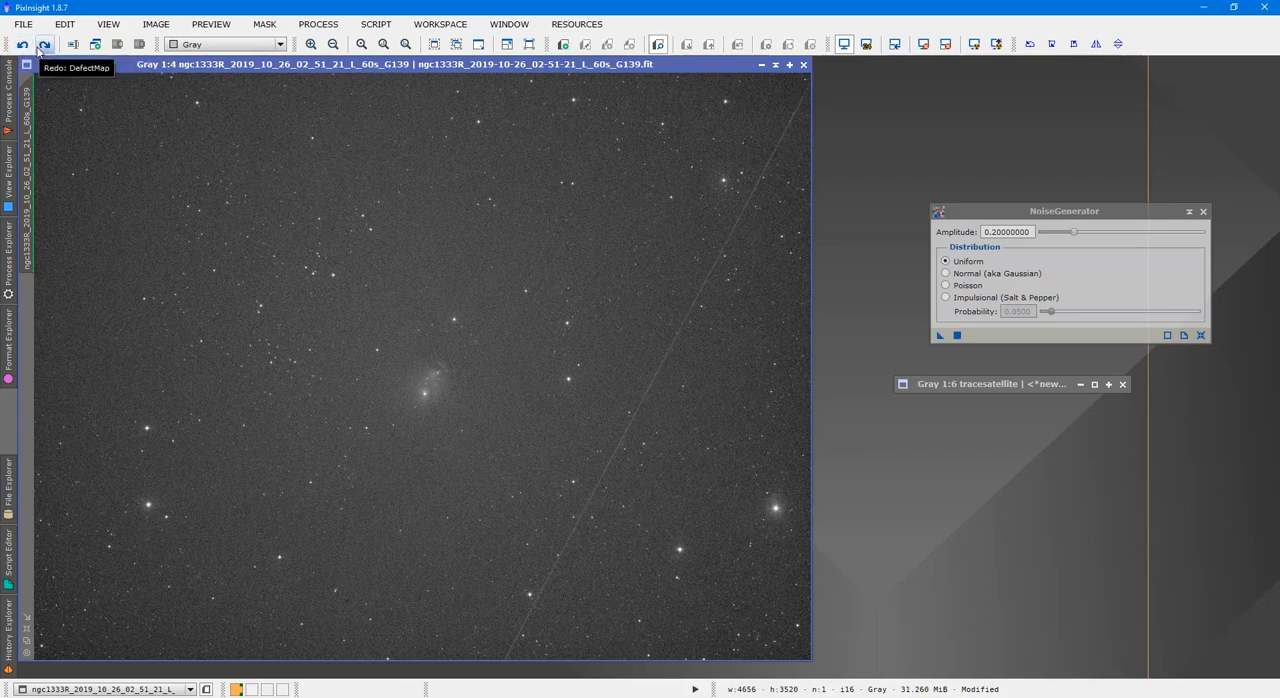
left_click(43, 45)
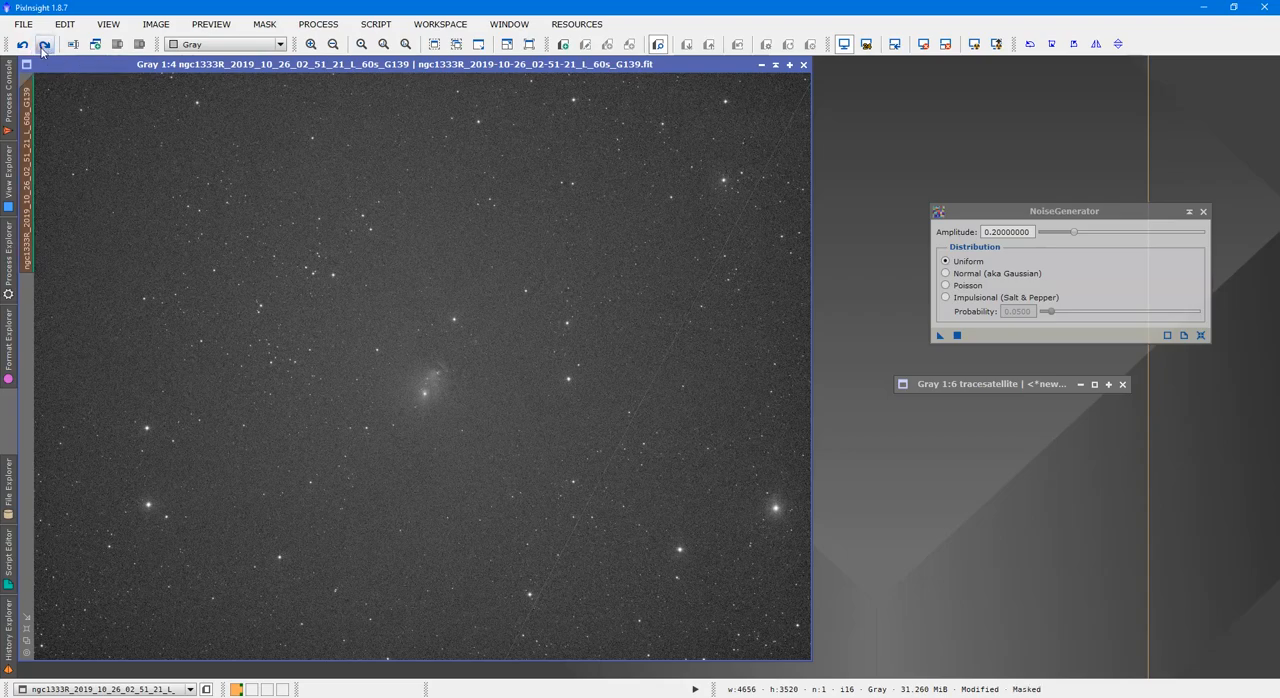
scroll(760, 517, "up", 1)
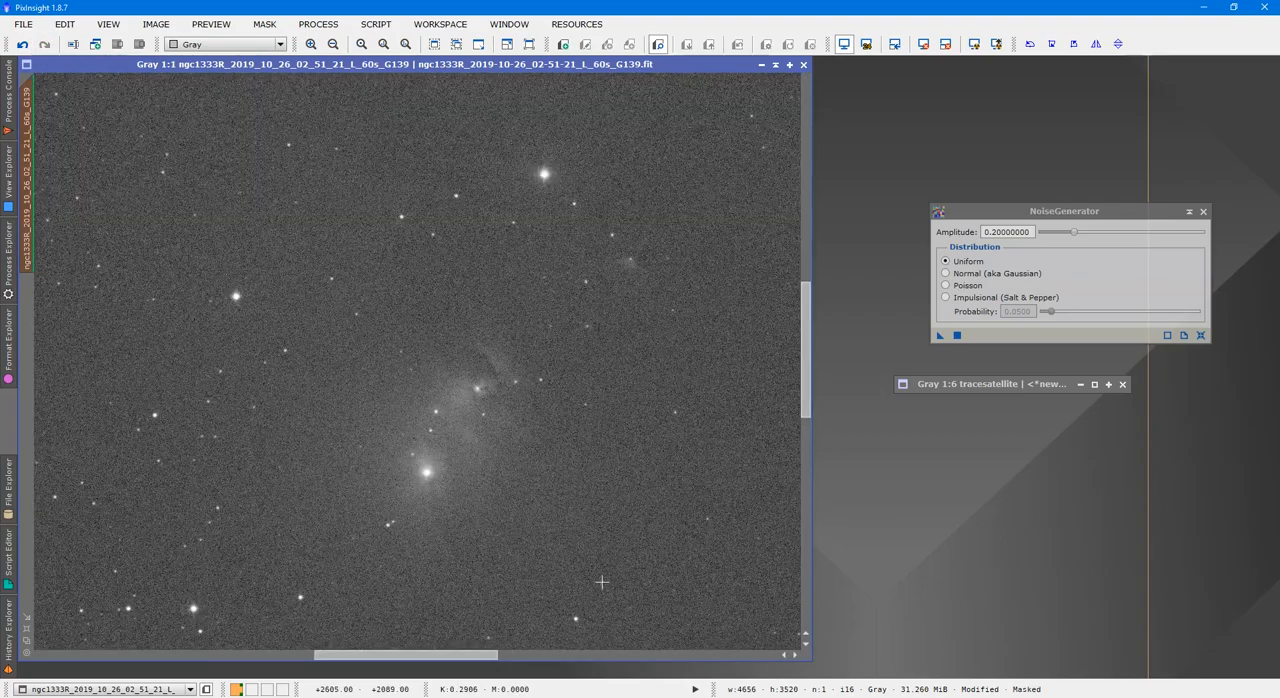
scroll(490, 600, "down", 3)
scroll(502, 590, "up", 2)
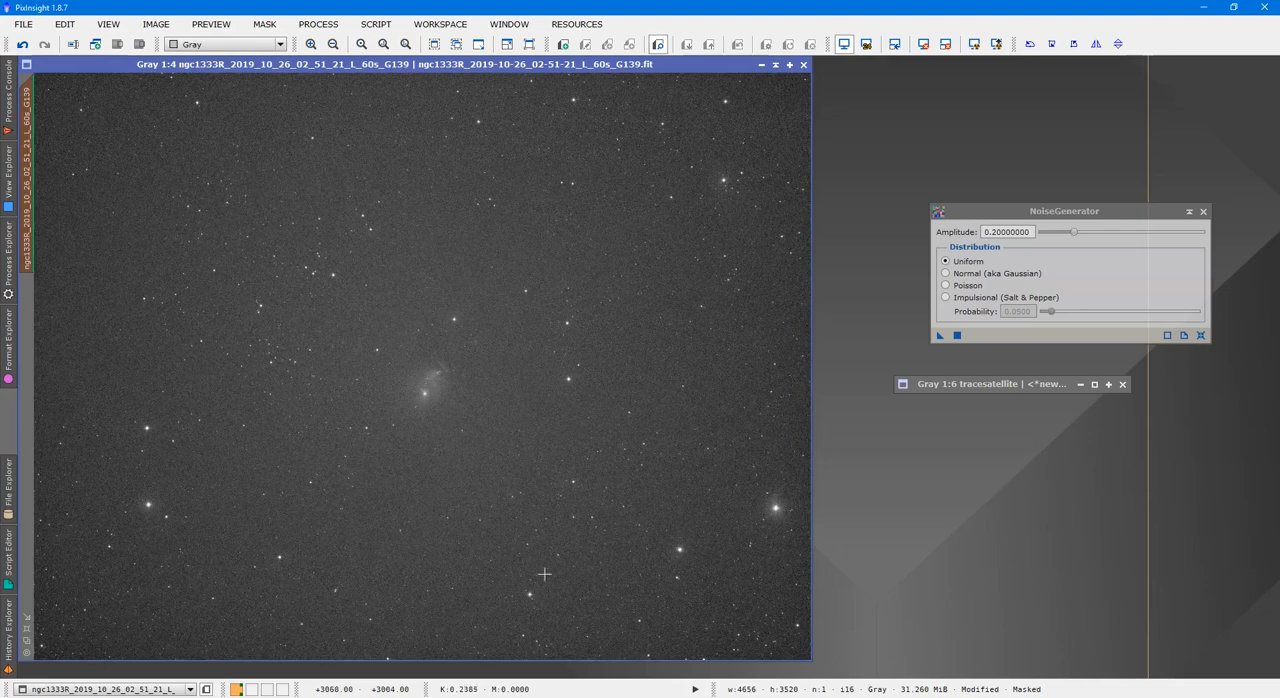